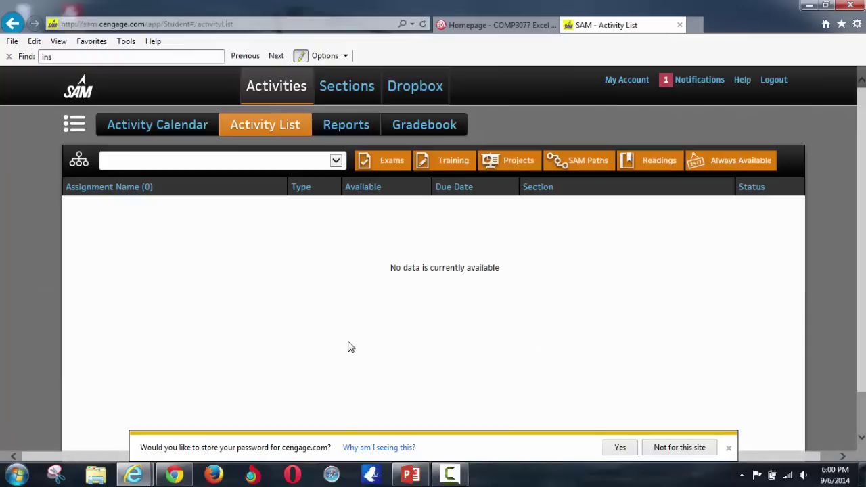
- Bring PowerPoint's 'Week #1 Part 2 of Lecture' slide forward and select the word Section
left_click(411, 475)
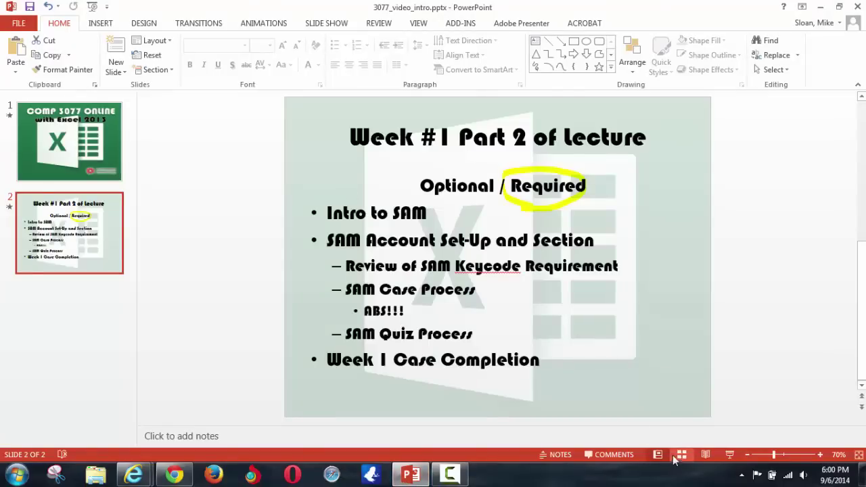
left_click(357, 264)
mouse_move(532, 241)
left_mouse_down()
mouse_move(605, 224)
mouse_move(600, 240)
left_mouse_up()
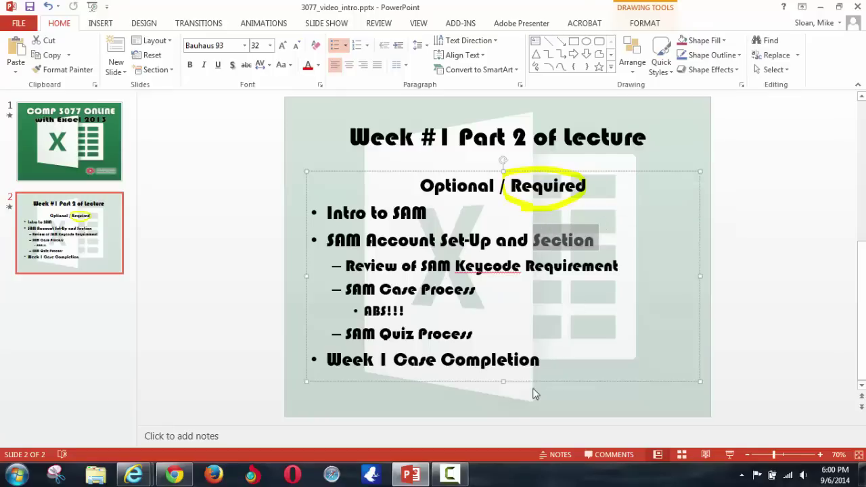
- Open SAM's Join a Section page listing the course sections available to join
mouse_move(133, 476)
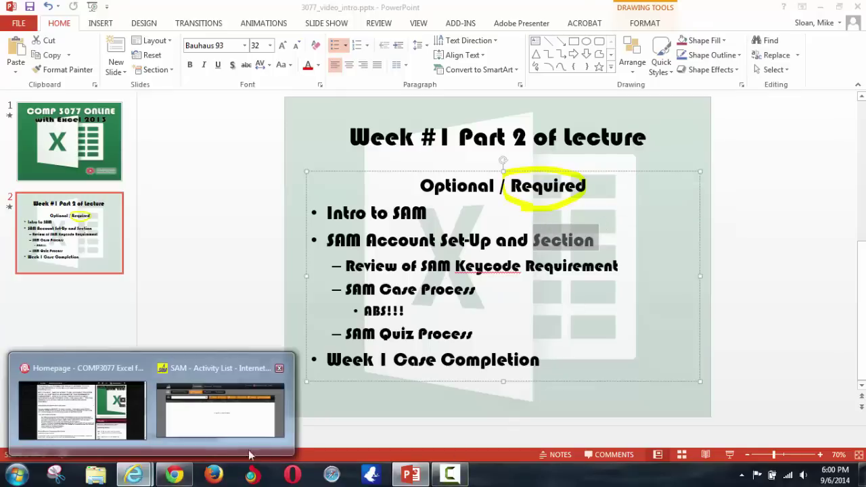
left_click(224, 436)
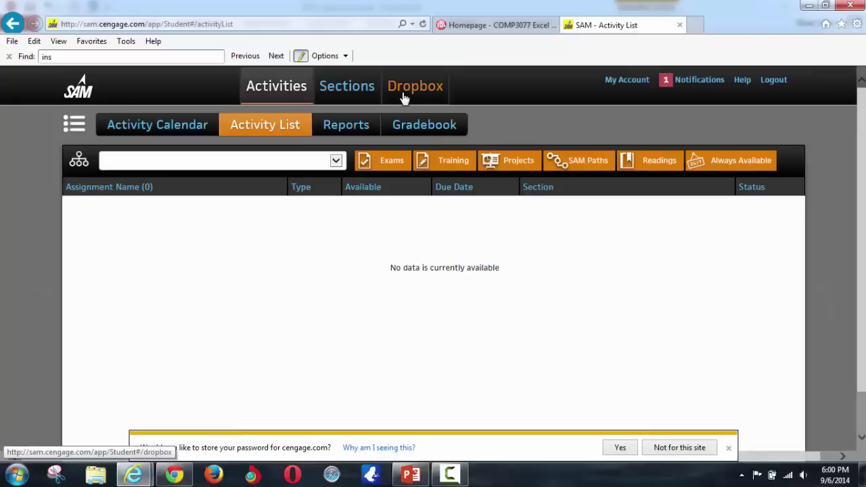
left_click(345, 89)
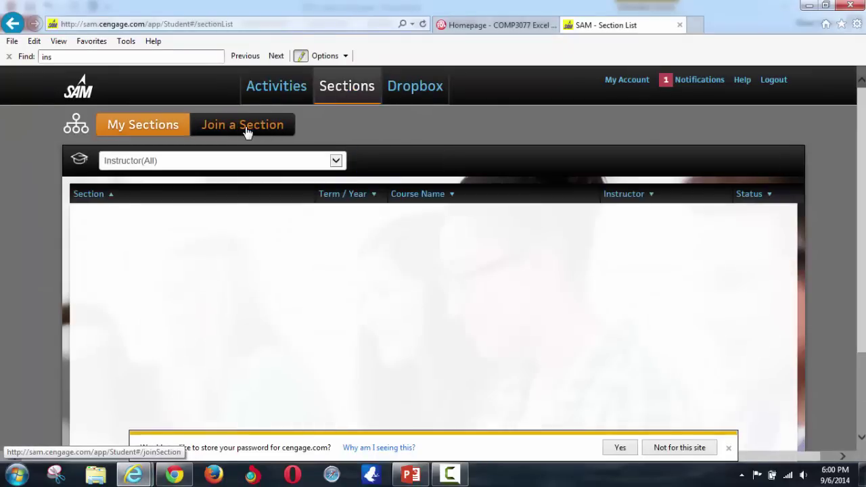
left_click(247, 130)
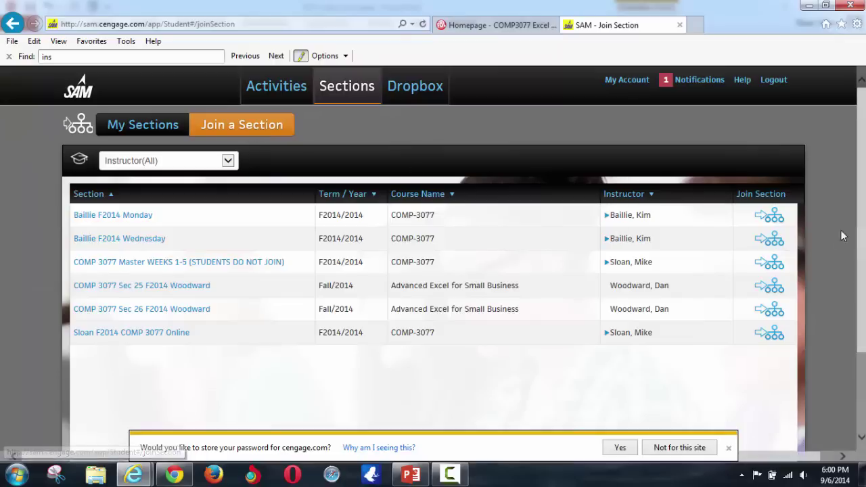
scroll(839, 233, "down", 2)
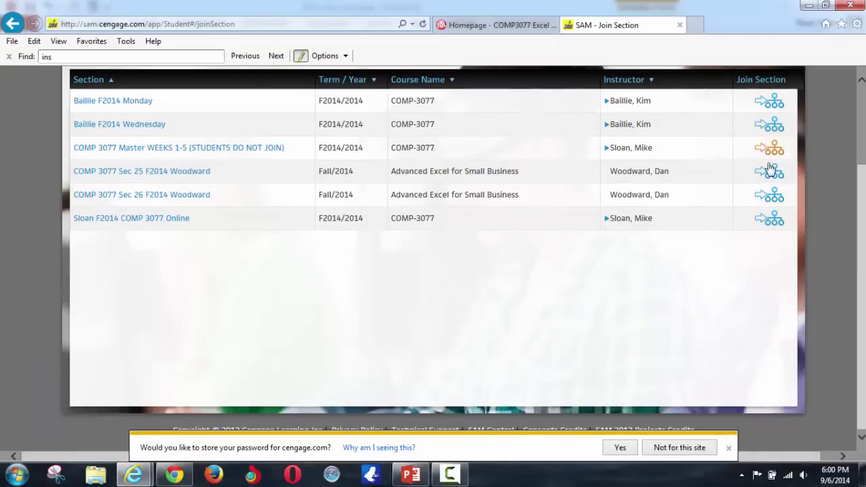
scroll(863, 411, "up", 2)
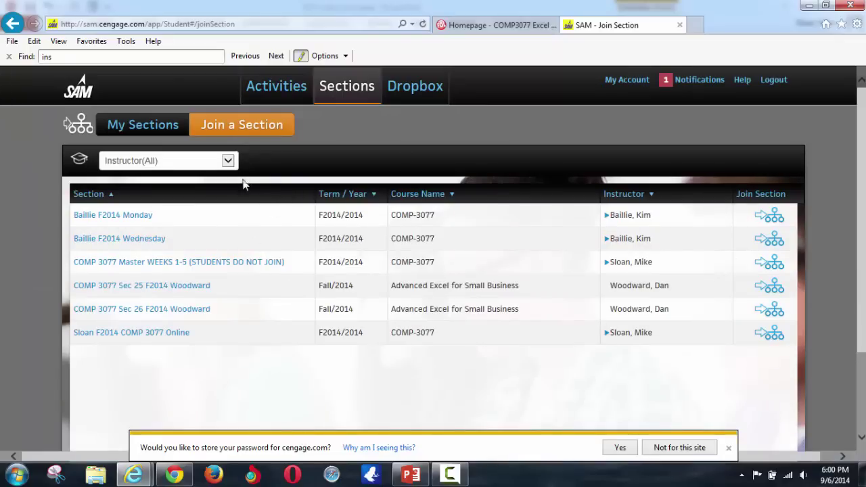
- Try the instructor filter, then view and close the online COMP 3077 section's details
left_click(228, 162)
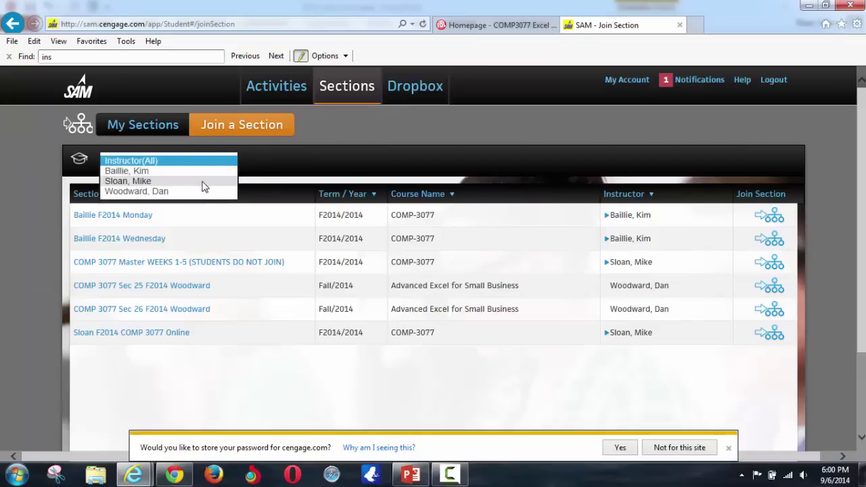
left_click(203, 181)
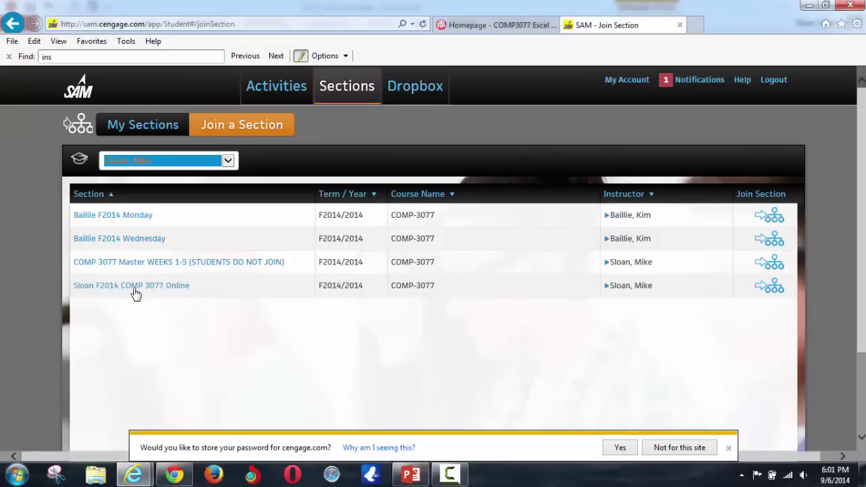
left_click(130, 287)
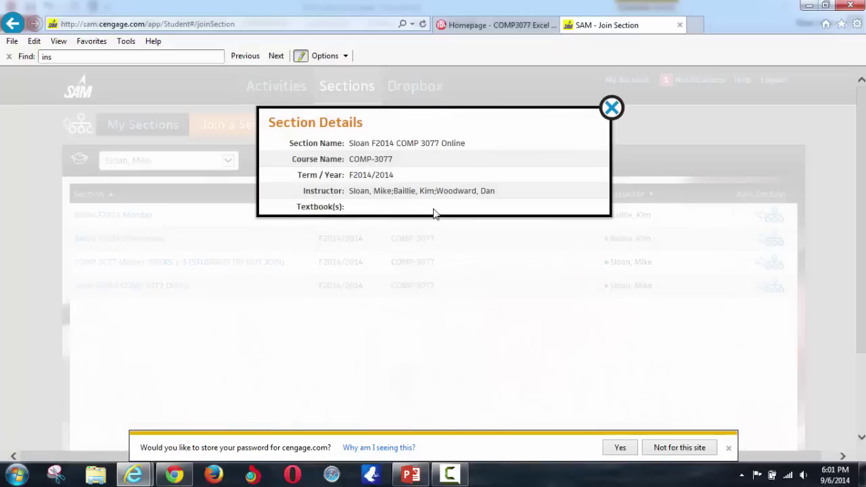
left_click_drag(498, 191, 350, 192)
left_click(575, 124)
left_click(611, 107)
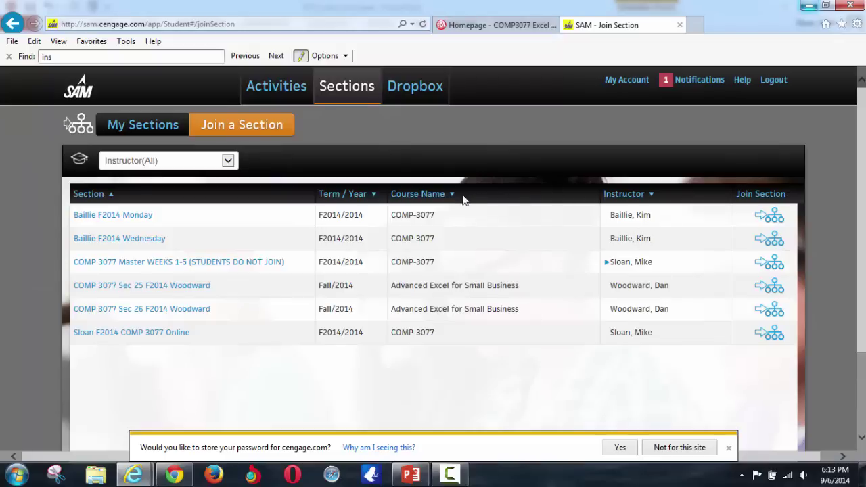
- Sort sections in reverse order by name and filter to the course instructor's two sections
left_click(229, 194)
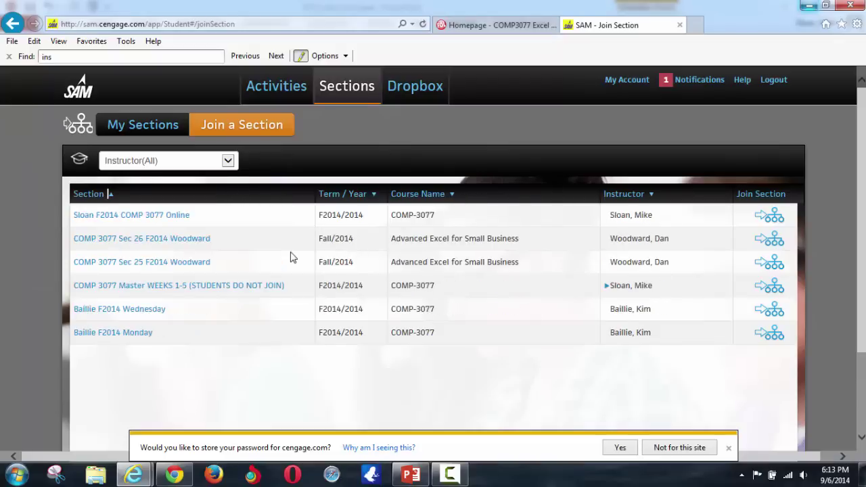
left_click(229, 161)
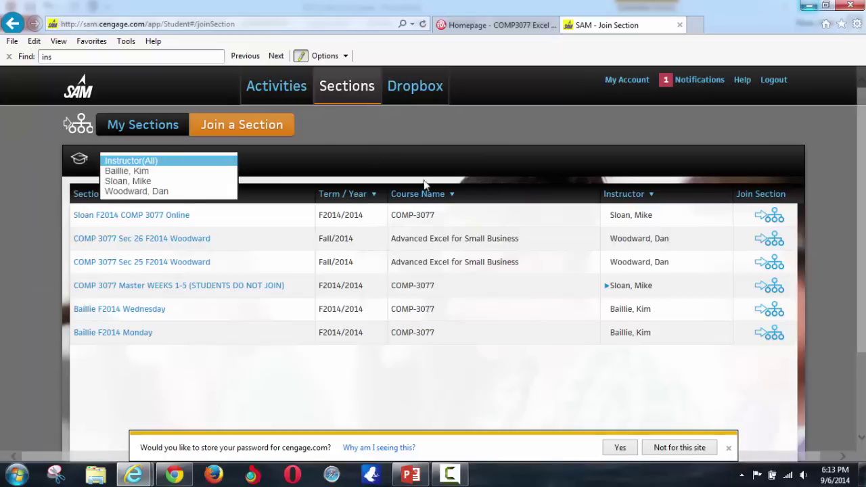
left_click(119, 181)
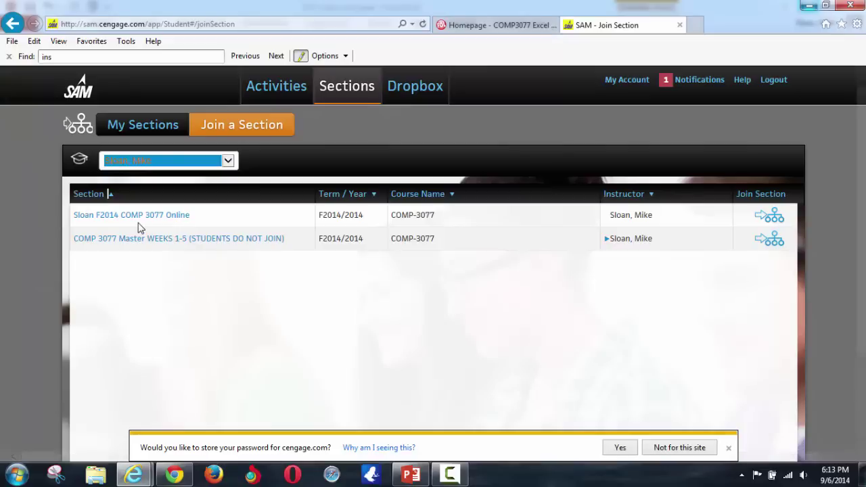
left_click(228, 162)
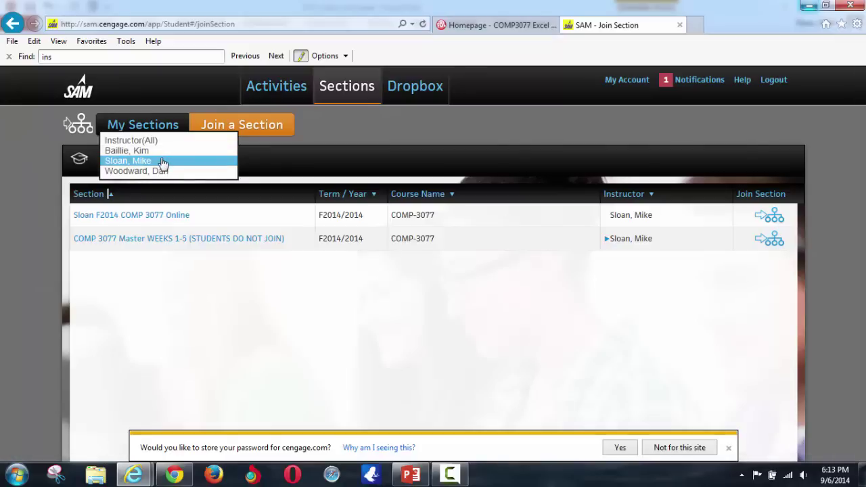
left_click(383, 163)
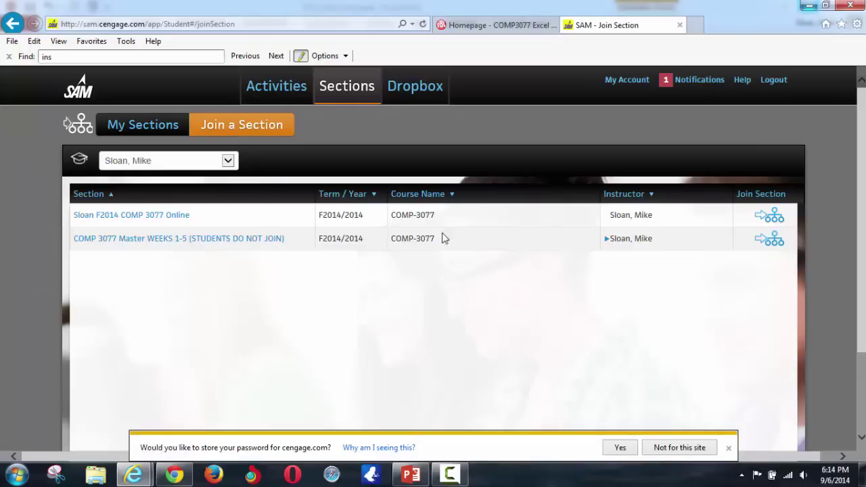
- Join the F2014 COMP 3077 Online section and go to its September 2014 activity calendar
left_click(773, 222)
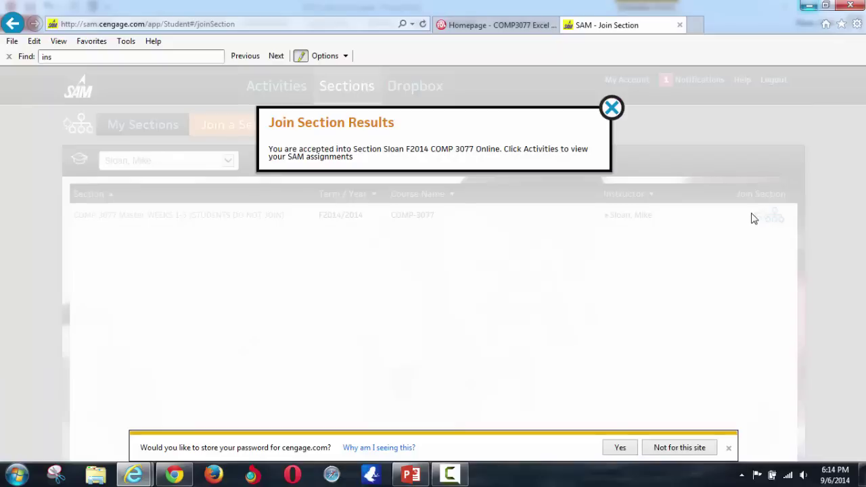
left_click(613, 108)
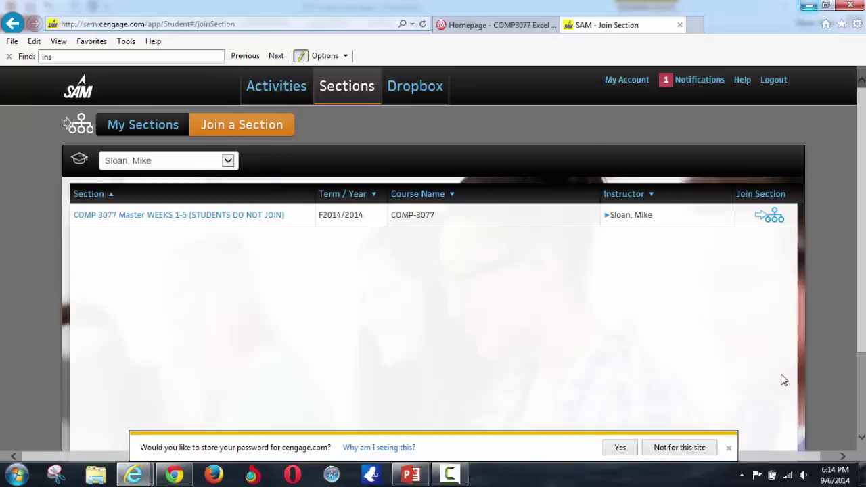
left_click(728, 448)
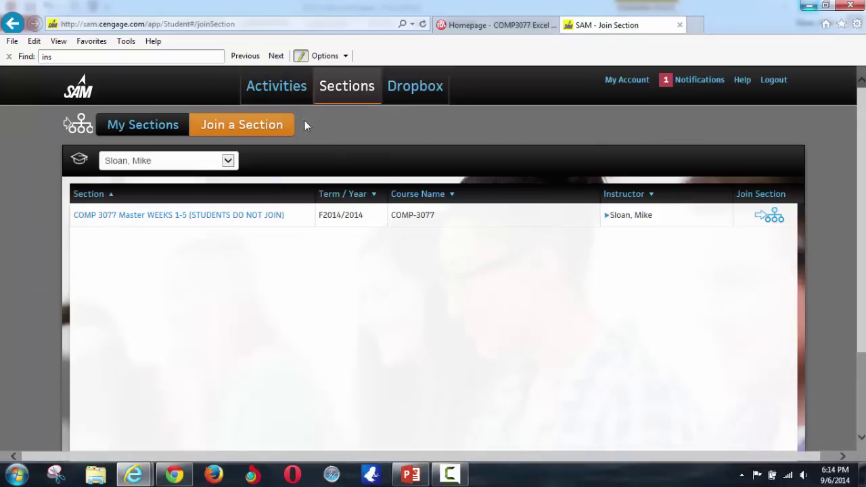
left_click(277, 88)
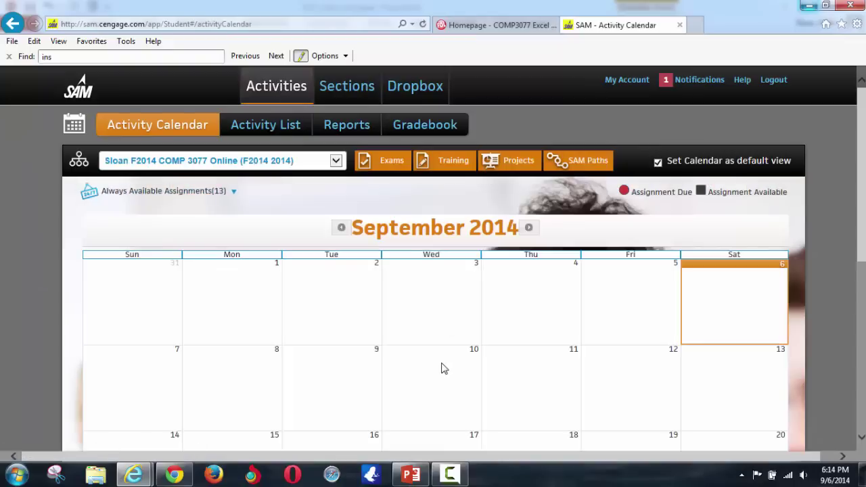
- Scroll the Activity Calendar, then switch to the Activity List of 13 assignments
scroll(501, 343, "down", 4)
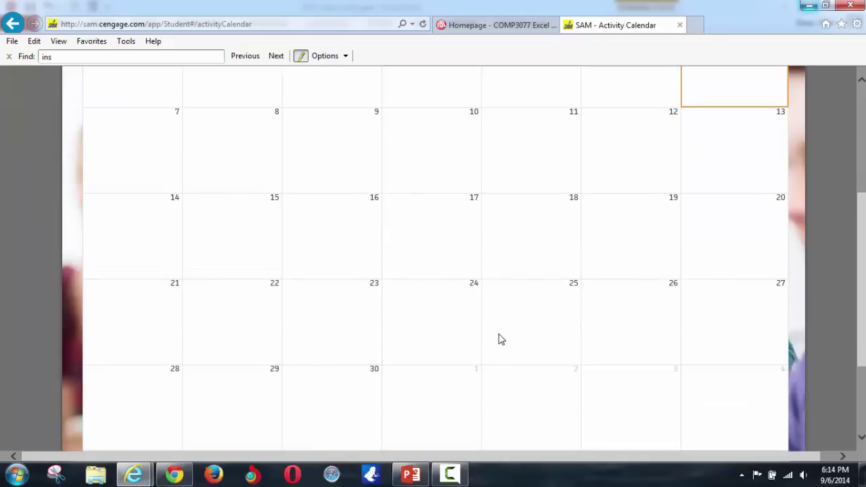
scroll(498, 332, "up", 4)
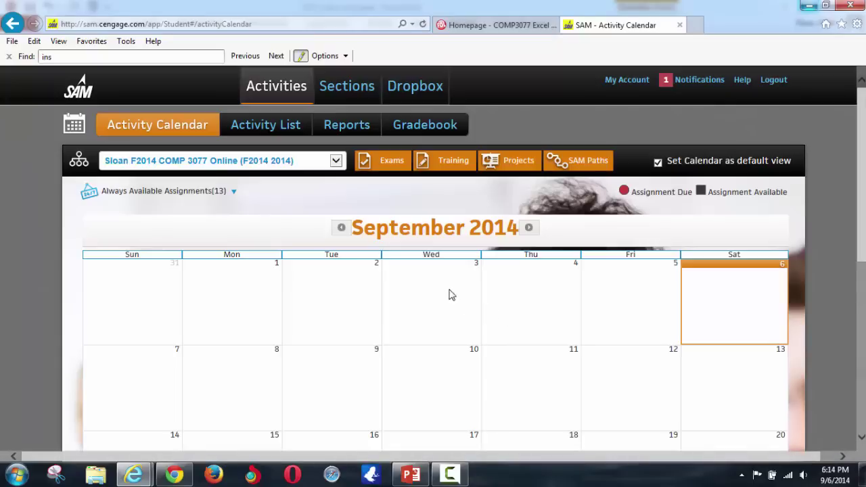
left_click(279, 133)
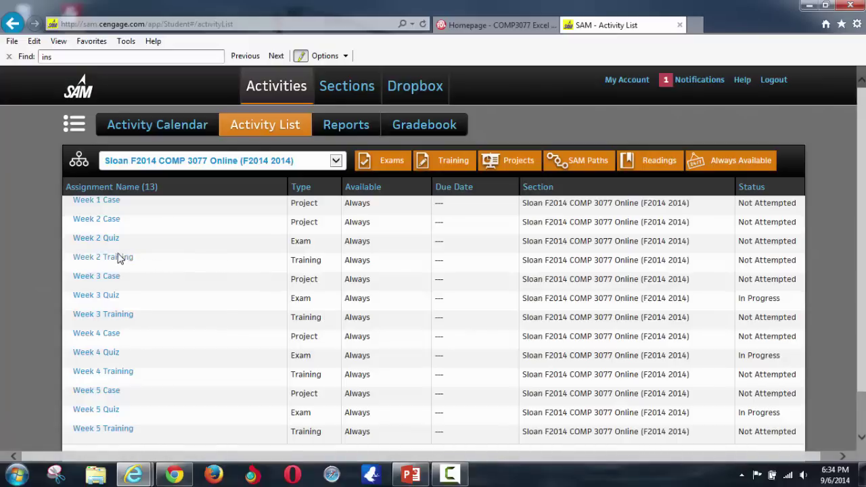
- Highlight the SAM Quiz Process, Case Process and Week 1 Case Completion bullets, then minimize PowerPoint
left_click(406, 476)
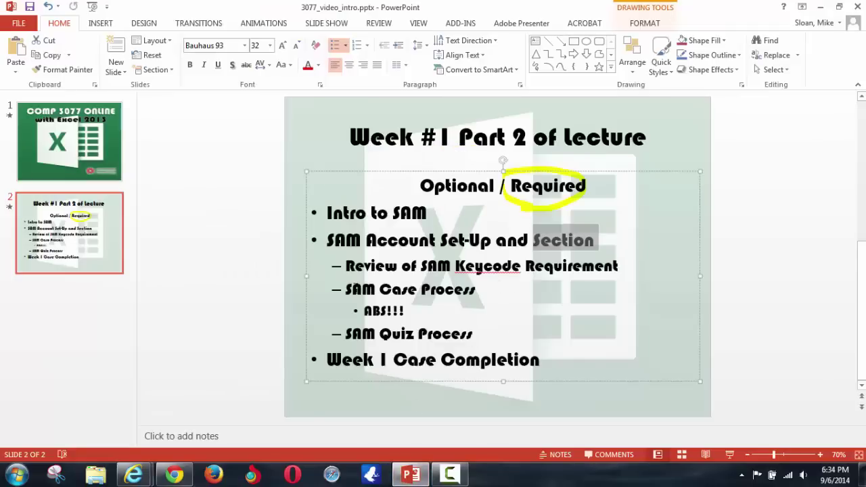
left_click_drag(345, 331, 474, 334)
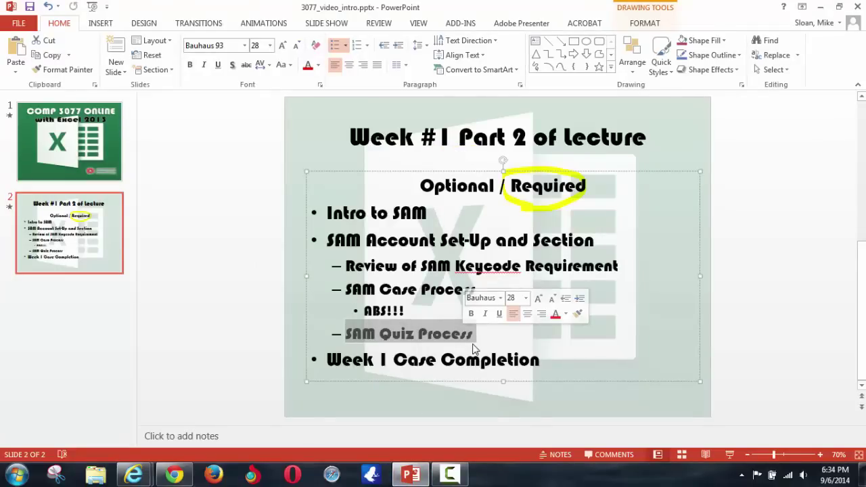
left_click(362, 292)
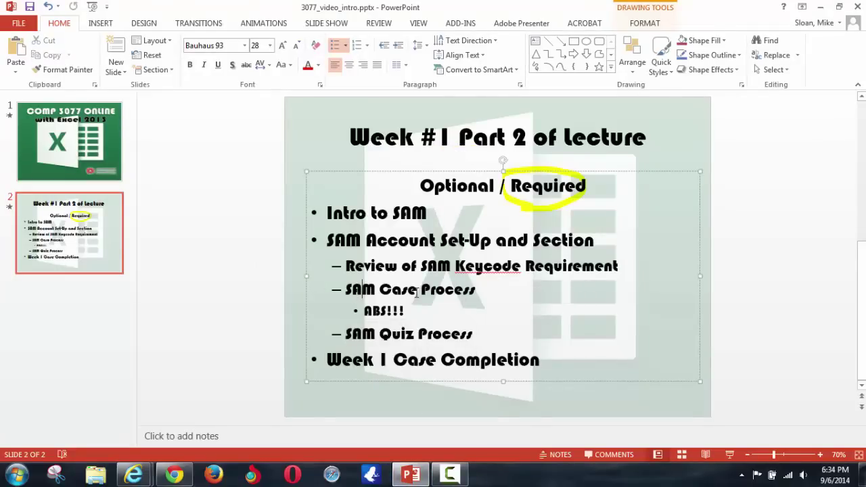
left_click_drag(408, 313, 345, 289)
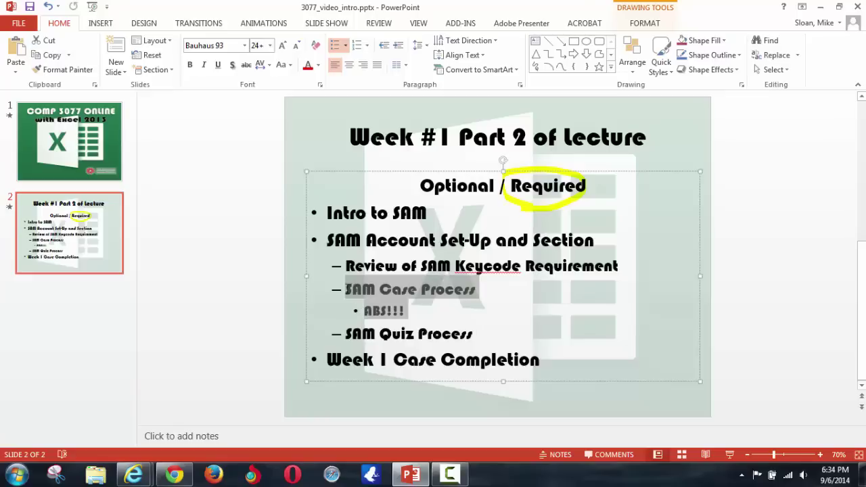
left_click_drag(326, 361, 440, 362)
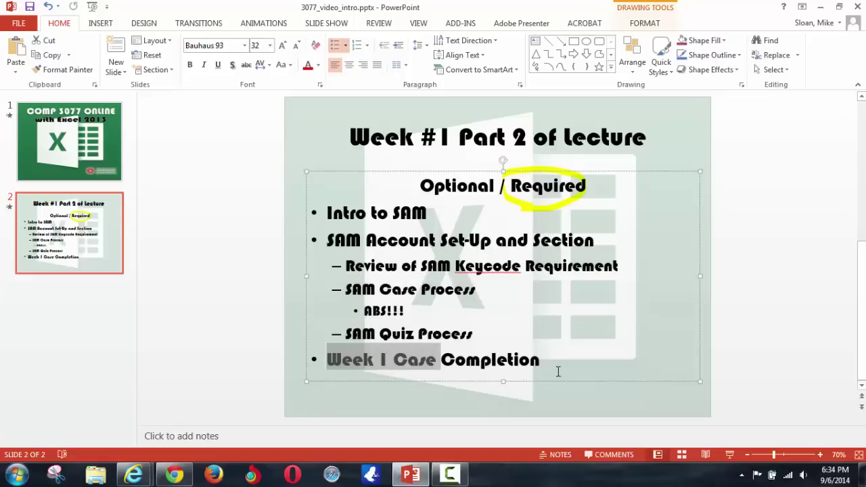
left_click_drag(558, 371, 557, 367)
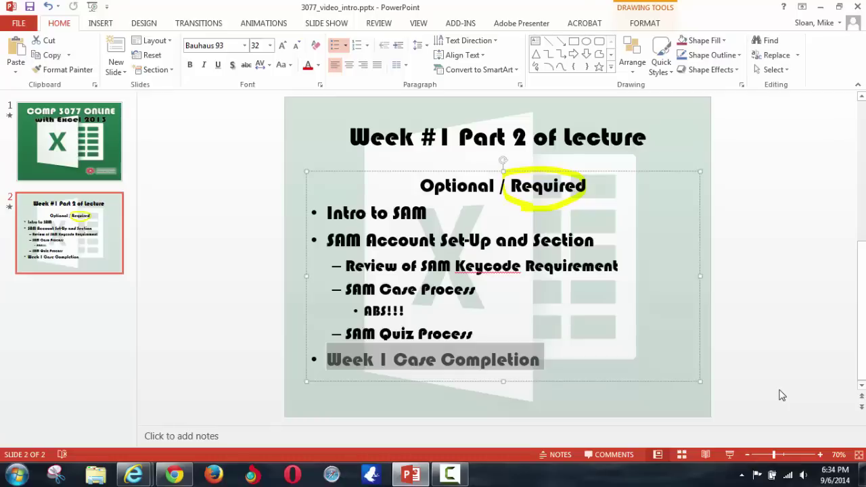
left_click(820, 7)
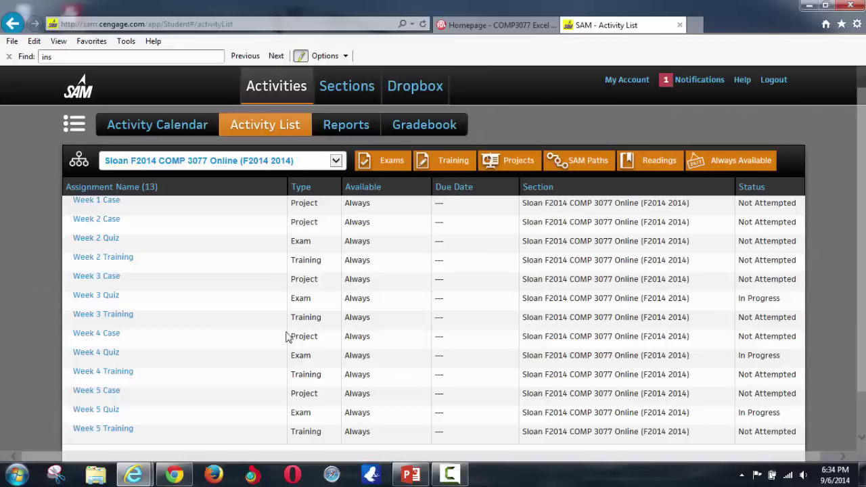
- Open the Week 2 Quiz from the activity list
left_click(107, 243)
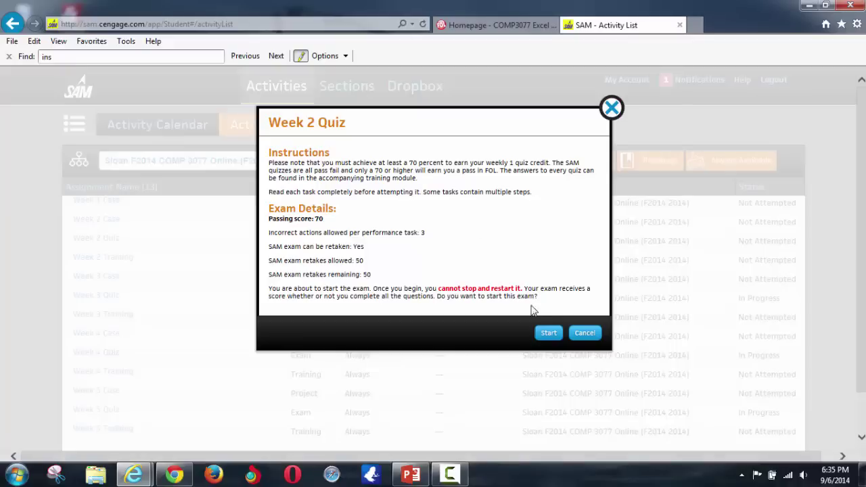
- Start the Week 2 Quiz and answer question 1 by closing Excel
left_click(550, 335)
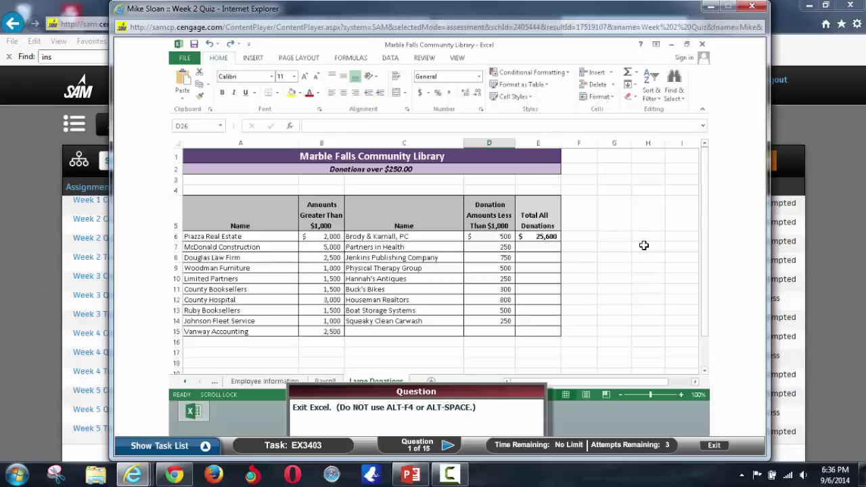
left_click(702, 45)
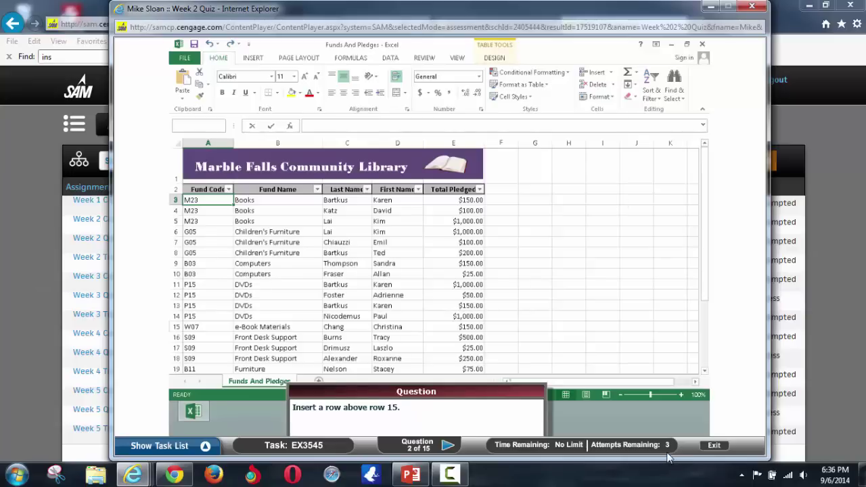
left_click(501, 295)
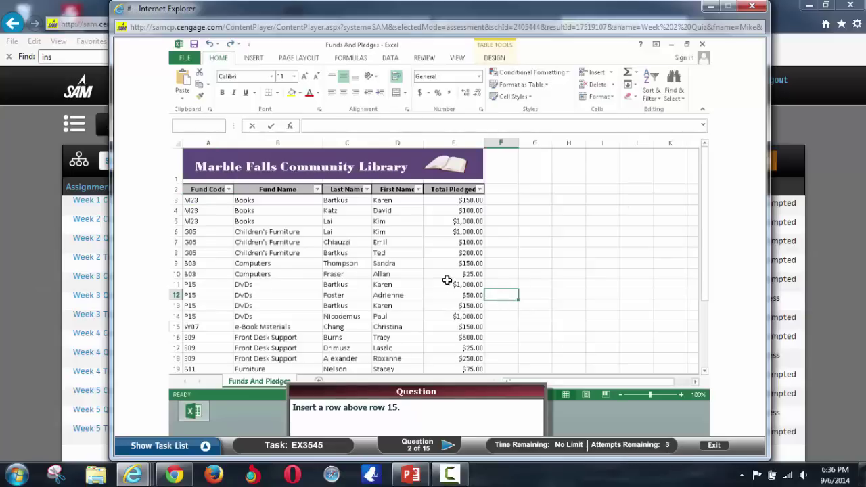
left_click(289, 253)
- Answer the insert-row question wrongly with rows 8 and 12, retrying after each
left_click(175, 256)
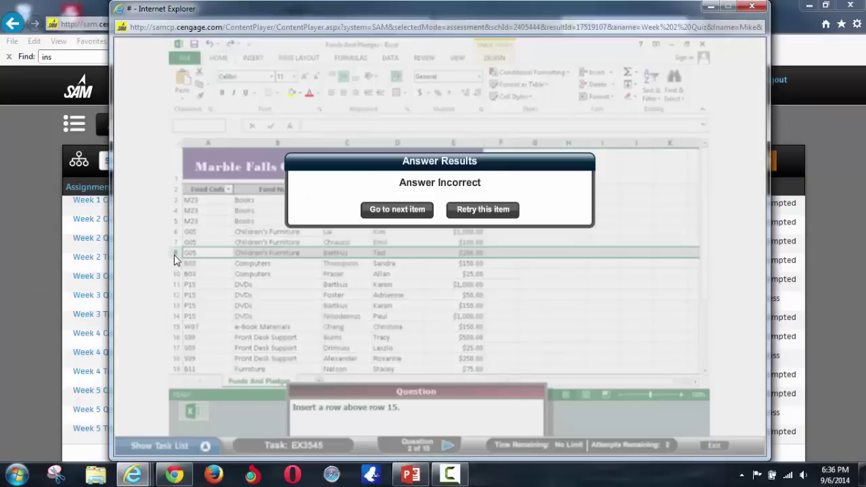
left_click(475, 212)
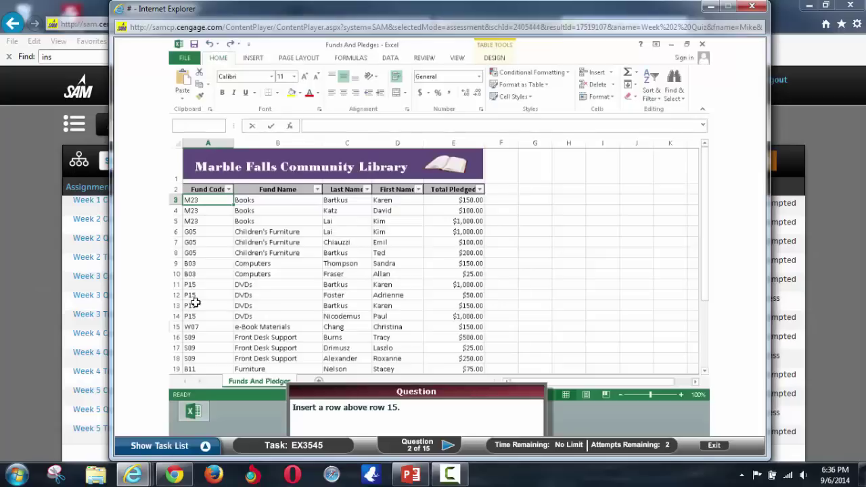
left_click(175, 295)
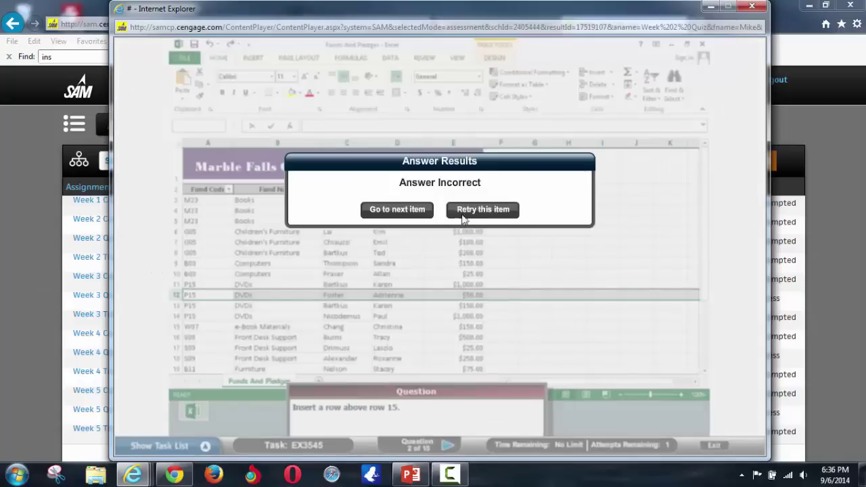
left_click(471, 214)
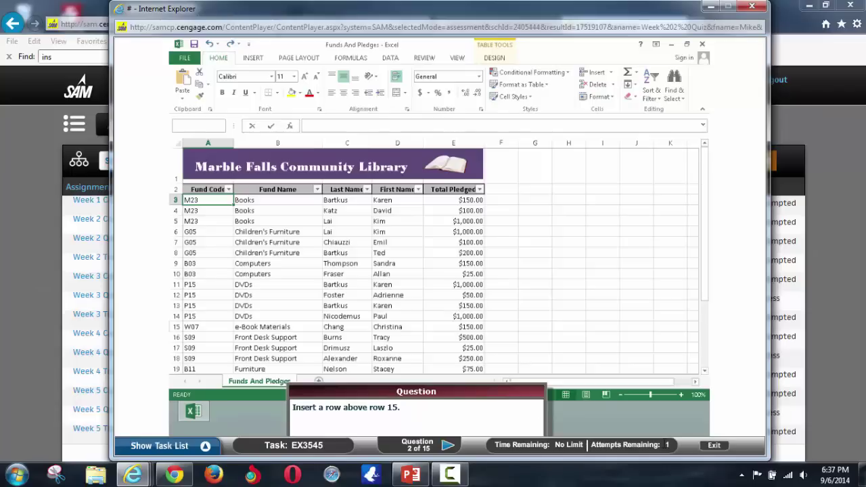
left_click(205, 448)
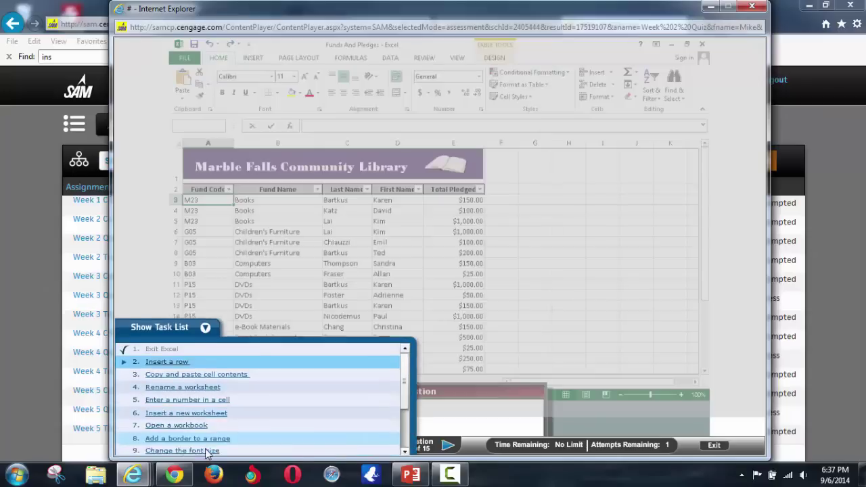
scroll(404, 367, "down", 2)
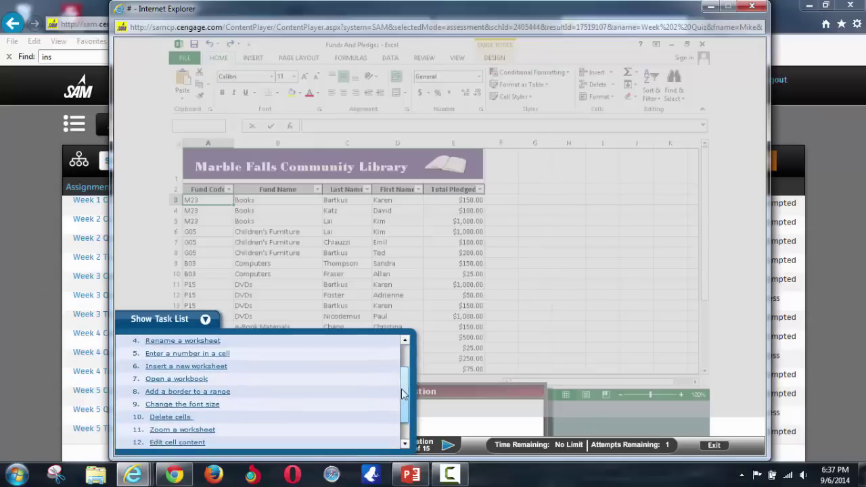
scroll(402, 368, "up", 2)
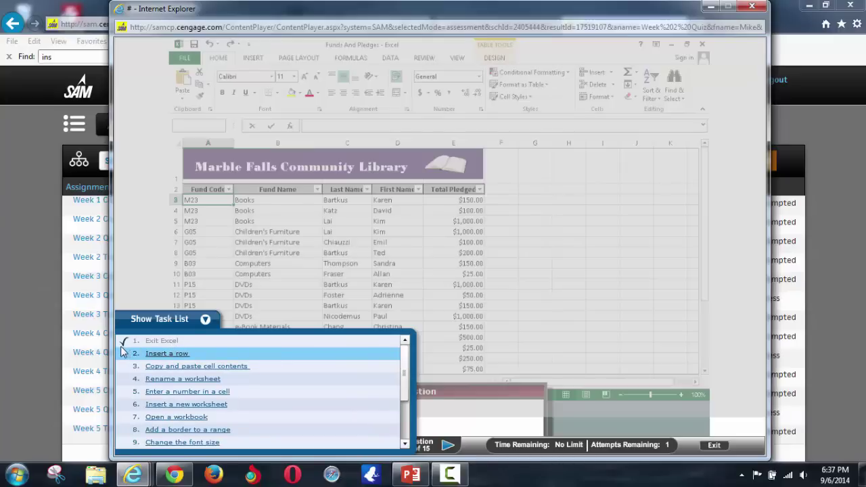
left_click(617, 349)
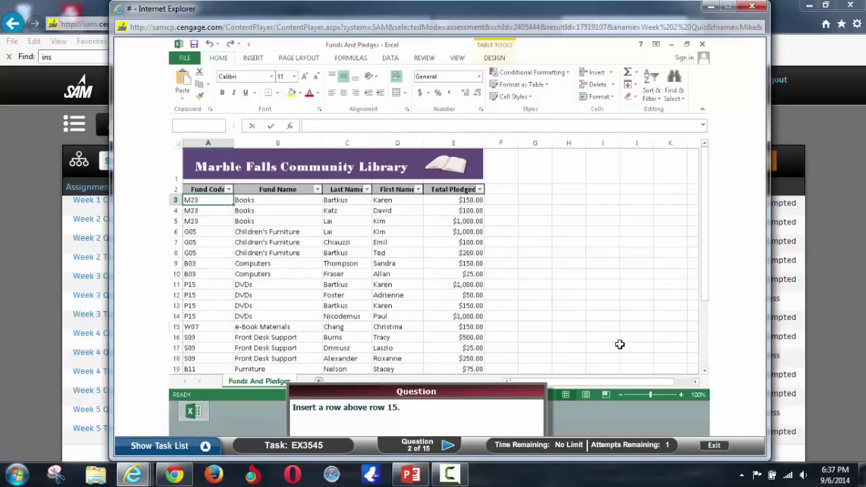
left_click(714, 445)
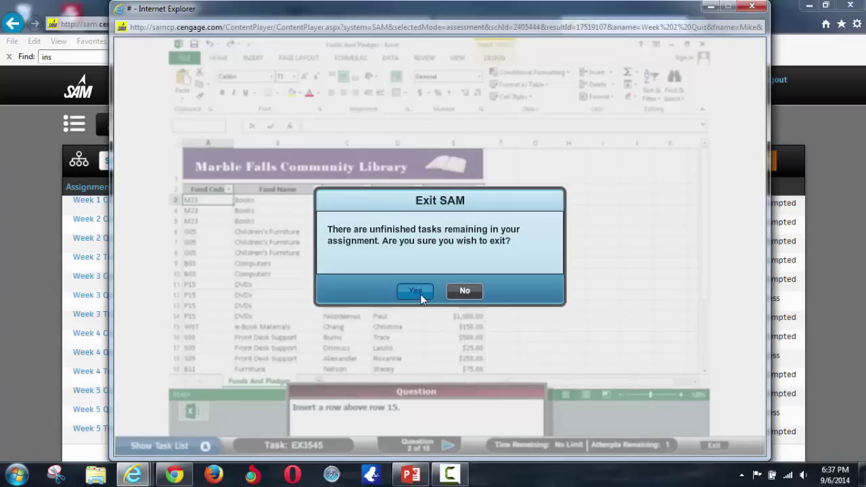
- Confirm exiting the quiz with unfinished tasks and close the score report
left_click(417, 292)
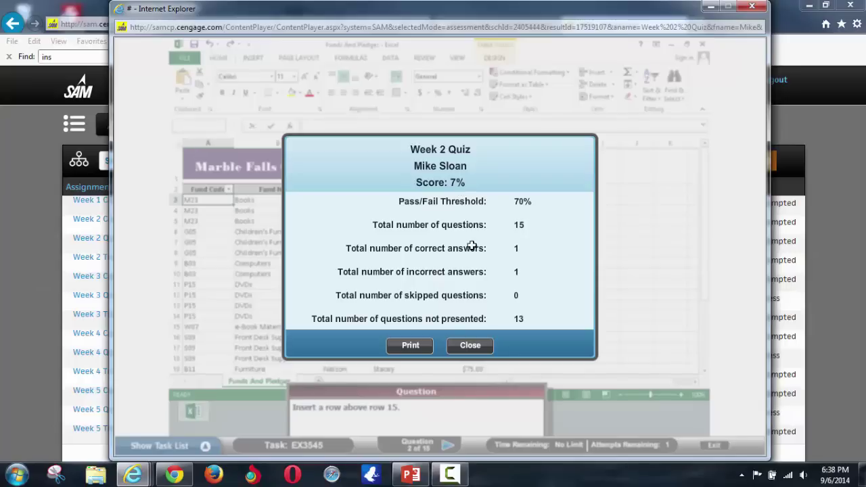
left_click(479, 345)
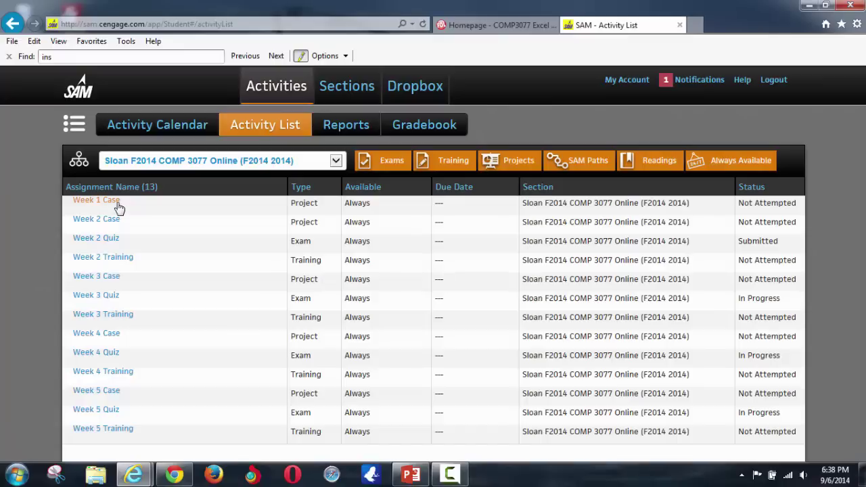
- On the COMP3077 homepage, open Content from Course Links and browse the About COMP 3077 topics
left_click(474, 27)
scroll(427, 318, "up", 8)
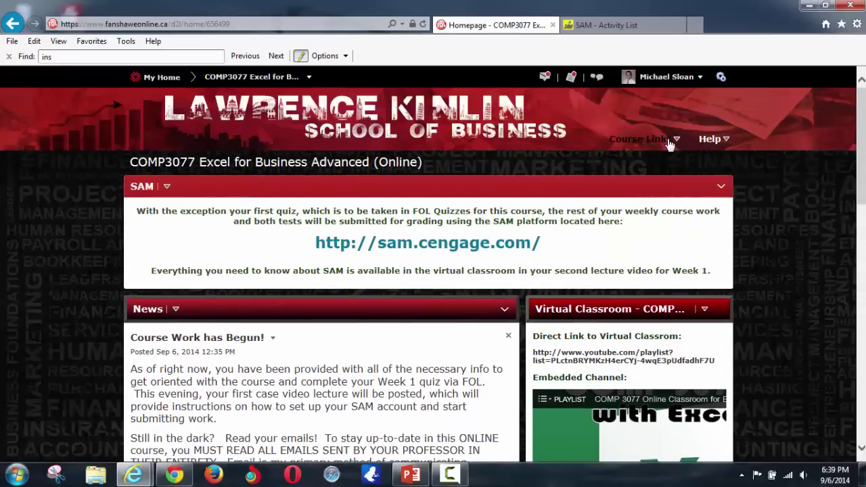
left_click(671, 141)
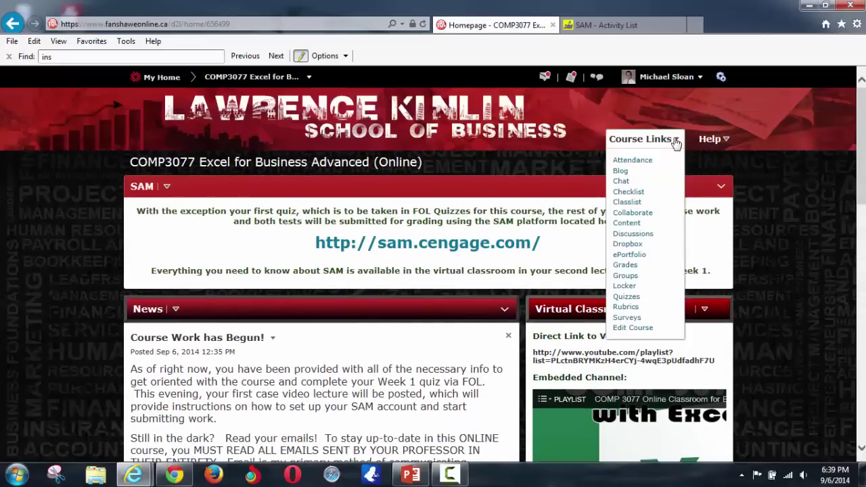
left_click(627, 223)
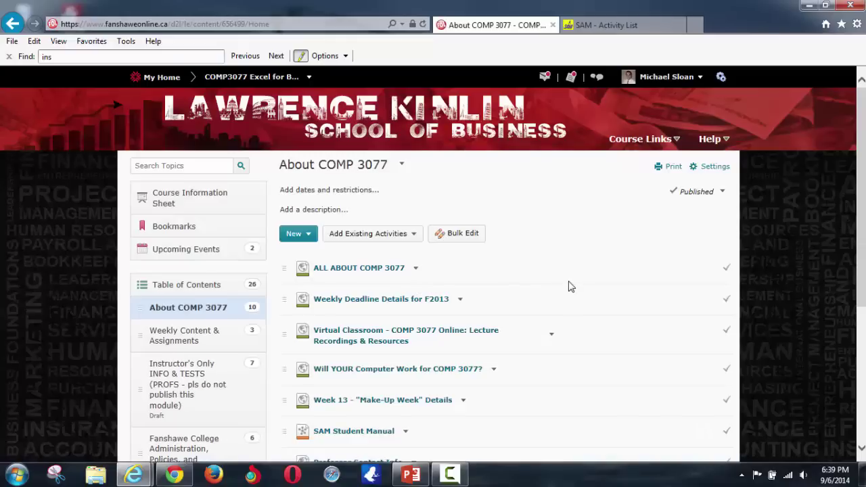
scroll(568, 286, "down", 2)
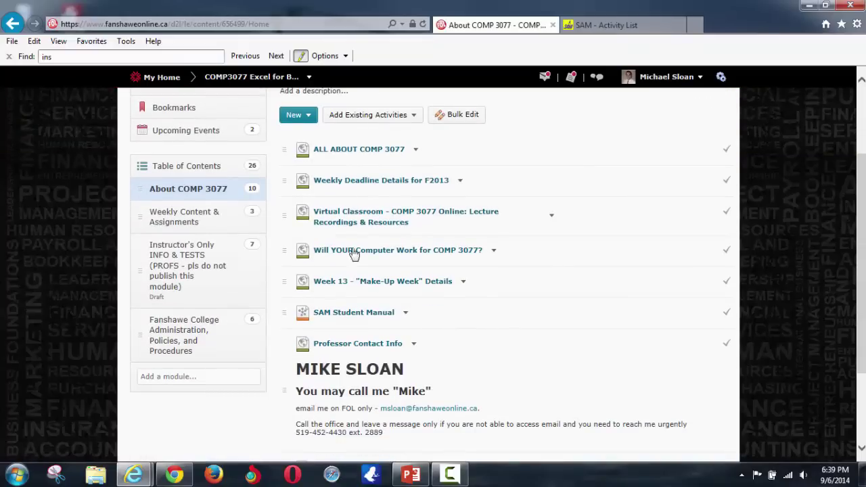
scroll(535, 311, "down", 1)
scroll(528, 325, "down", 1)
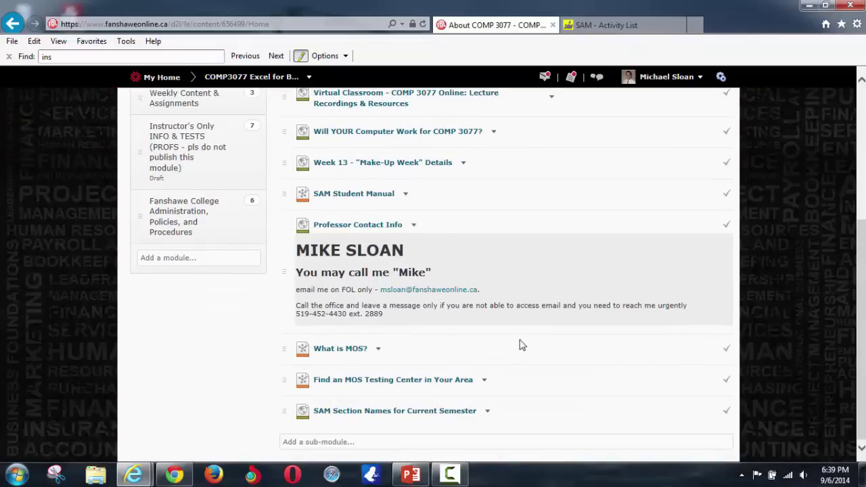
scroll(511, 347, "up", 1)
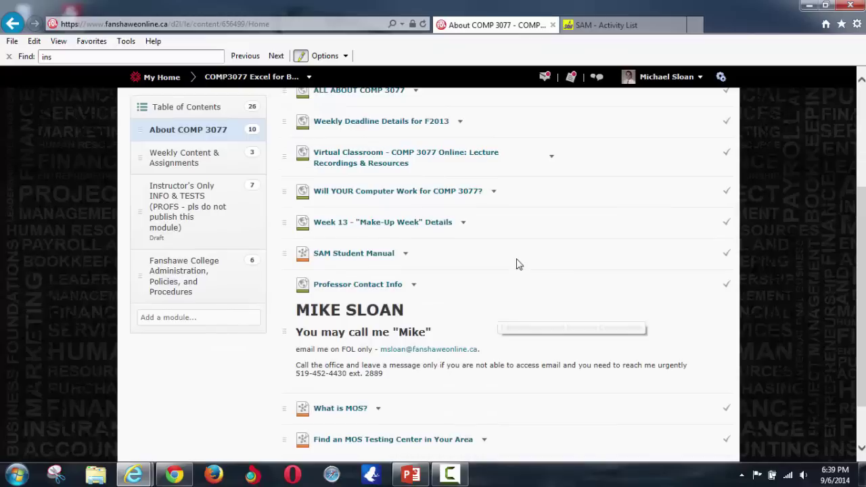
scroll(519, 263, "up", 1)
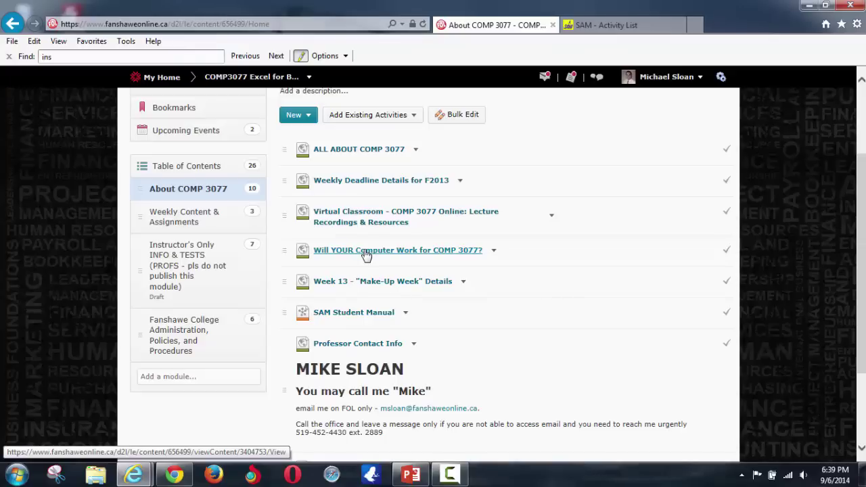
- Read the 'Will YOUR Computer Work for COMP 3077?' page, then go back to the module contents list
left_click(364, 251)
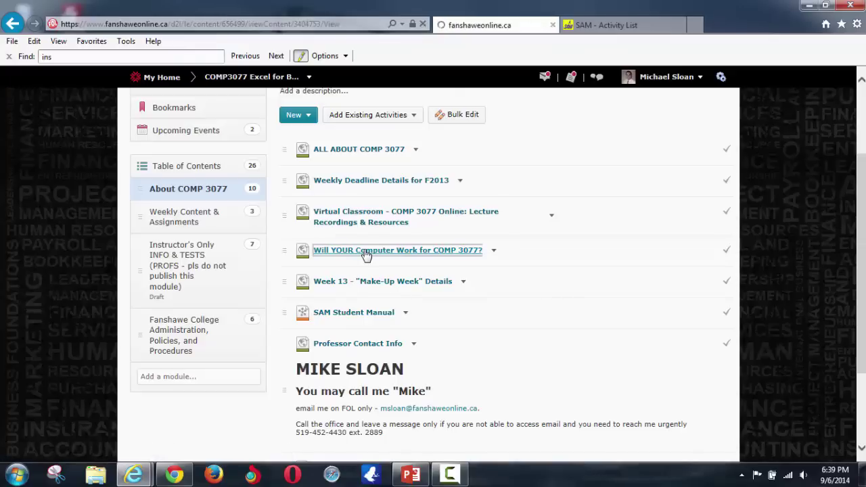
scroll(481, 302, "down", 3)
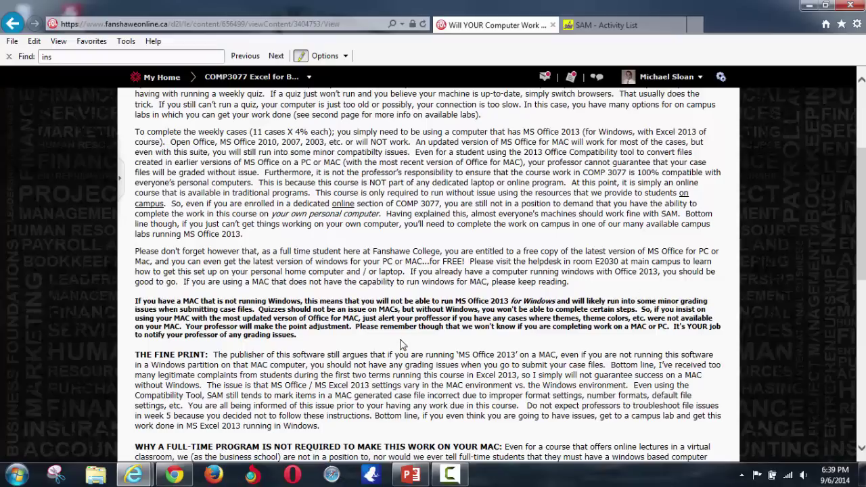
scroll(399, 338, "up", 1)
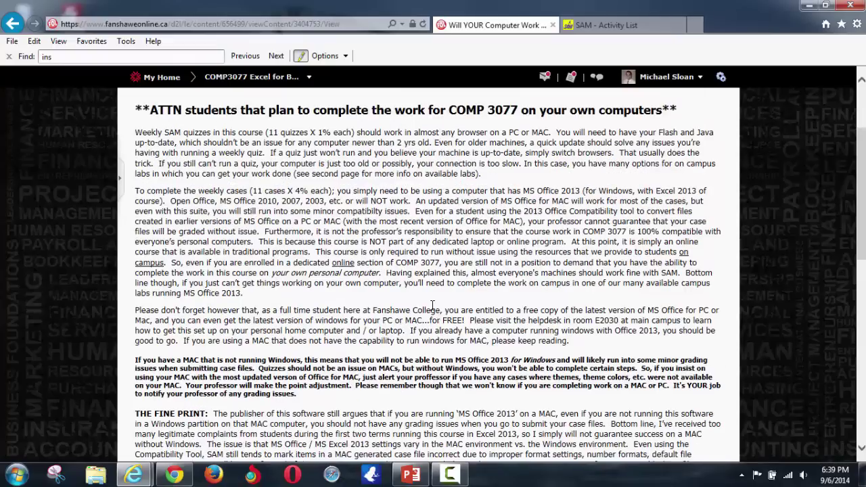
scroll(438, 315, "down", 3)
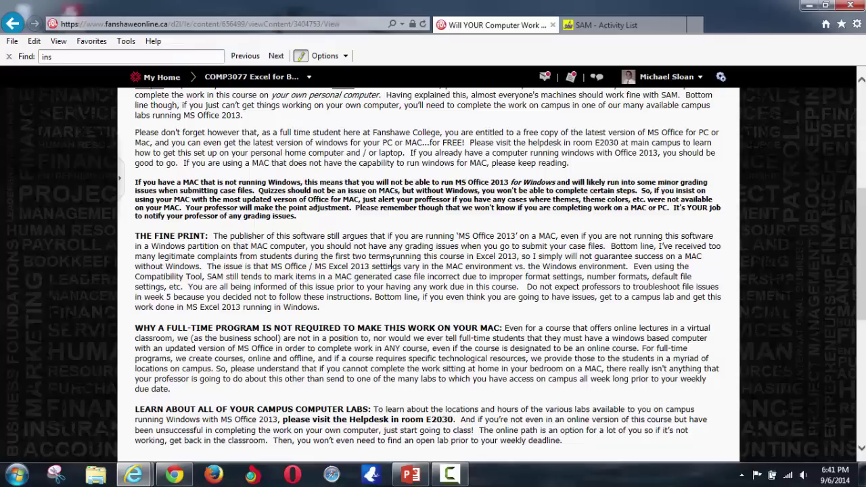
scroll(467, 265, "up", 1)
scroll(464, 270, "down", 4)
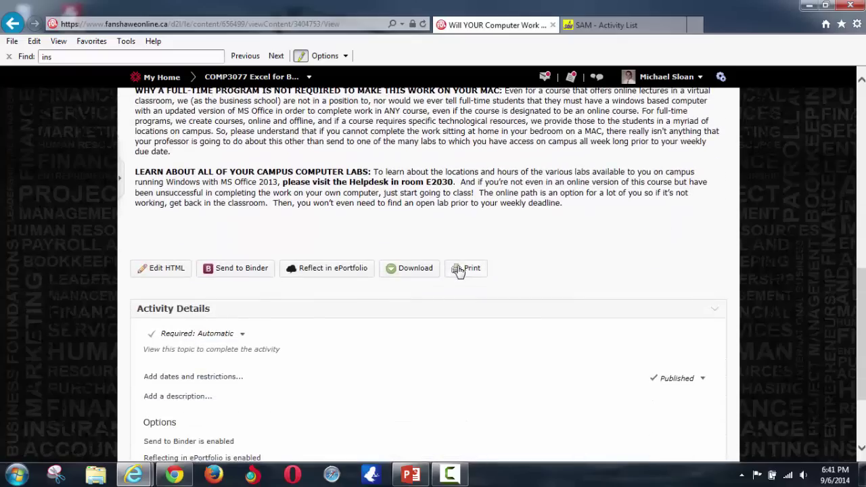
scroll(461, 271, "up", 10)
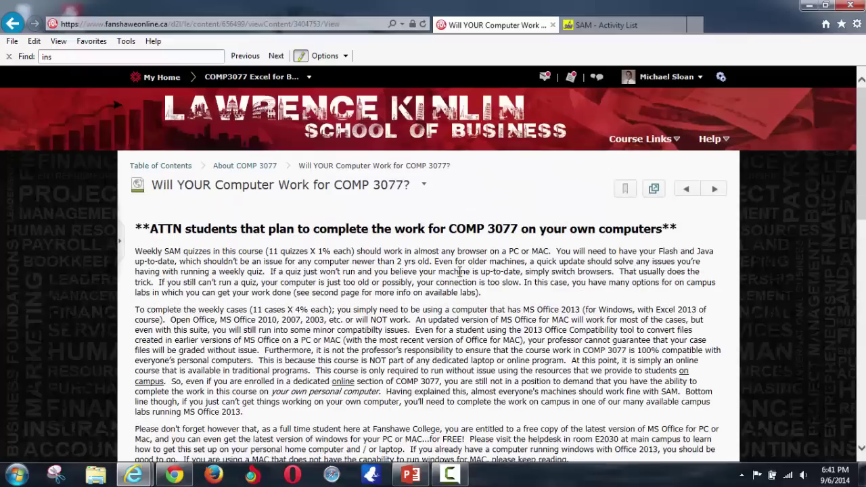
left_click(12, 23)
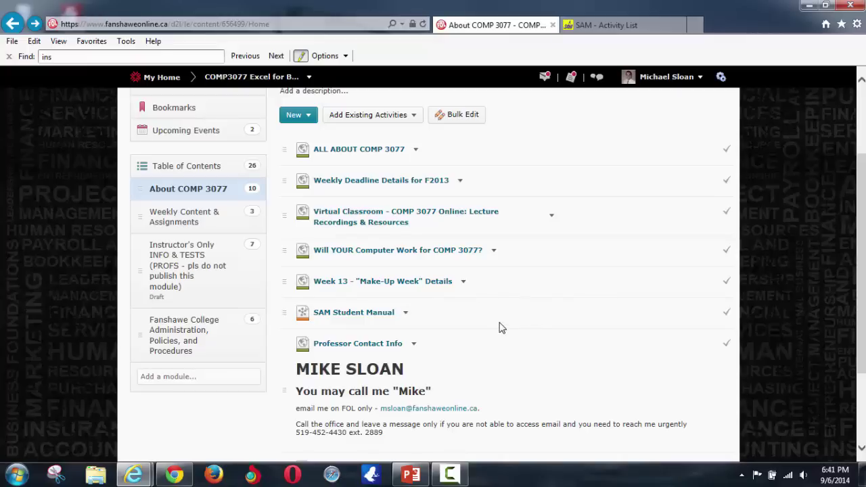
- On the SAM Activity List, open the Week 1 Case project
left_click(623, 26)
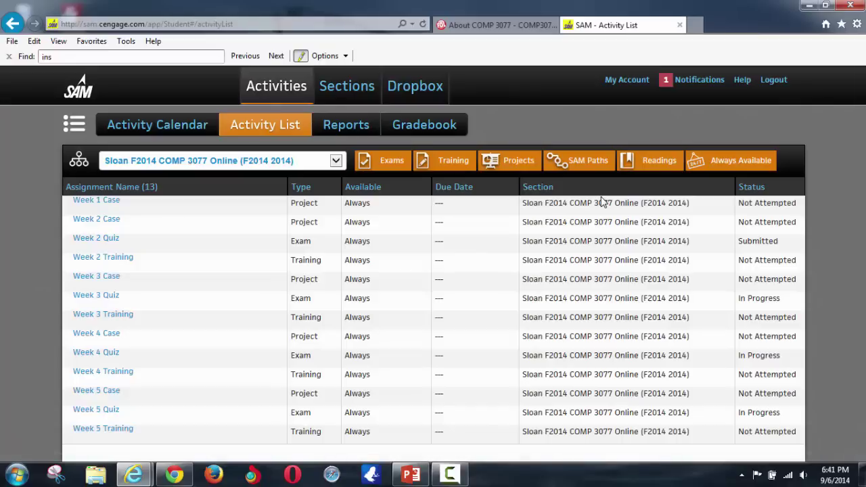
left_click(112, 202)
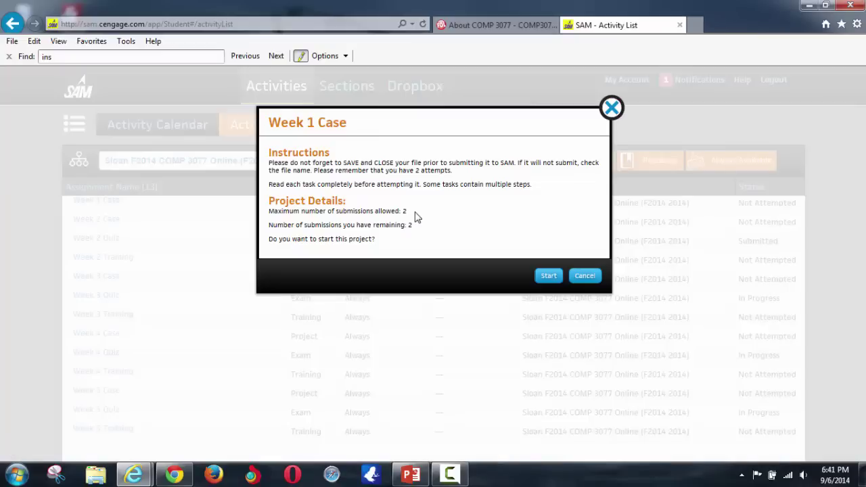
- Start Week 1 Case, note the submission file name, and open the Assignment_IL_Excel2013_UA_P1a.docx instructions
left_click(549, 275)
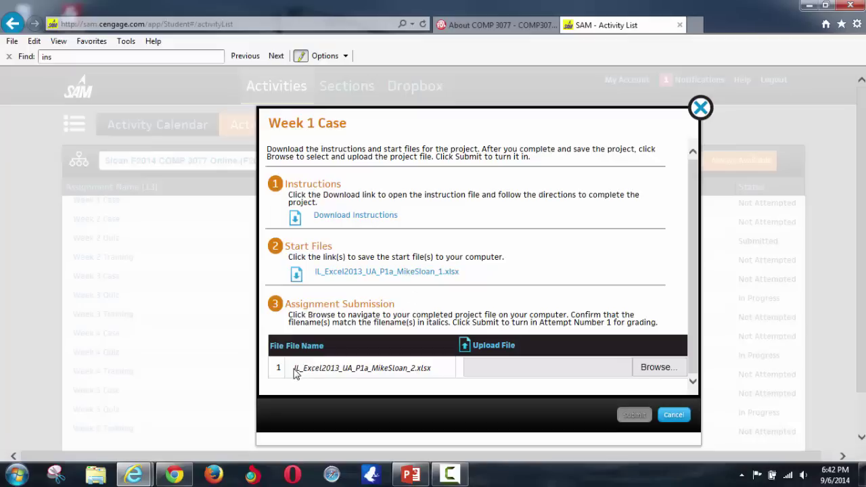
left_click_drag(295, 368, 436, 367)
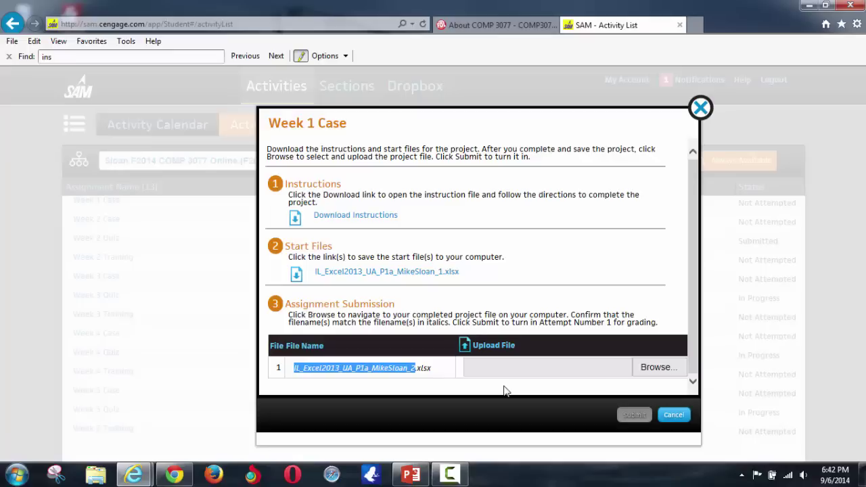
left_click(356, 215)
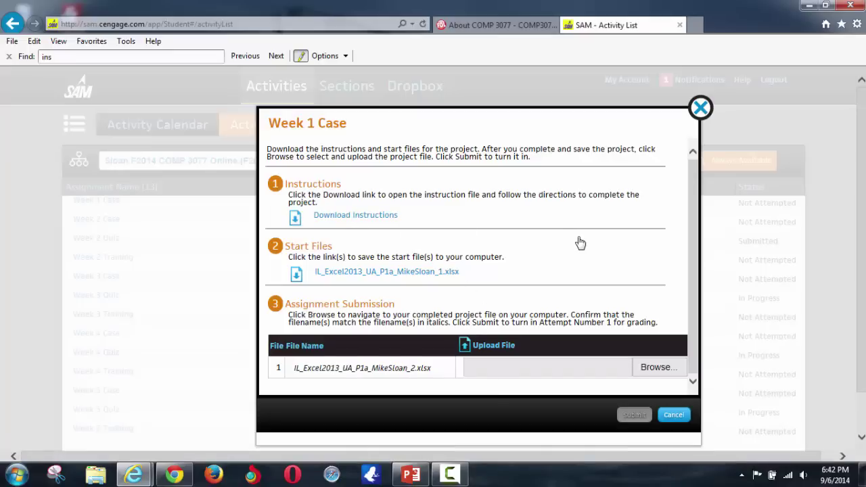
left_click(595, 452)
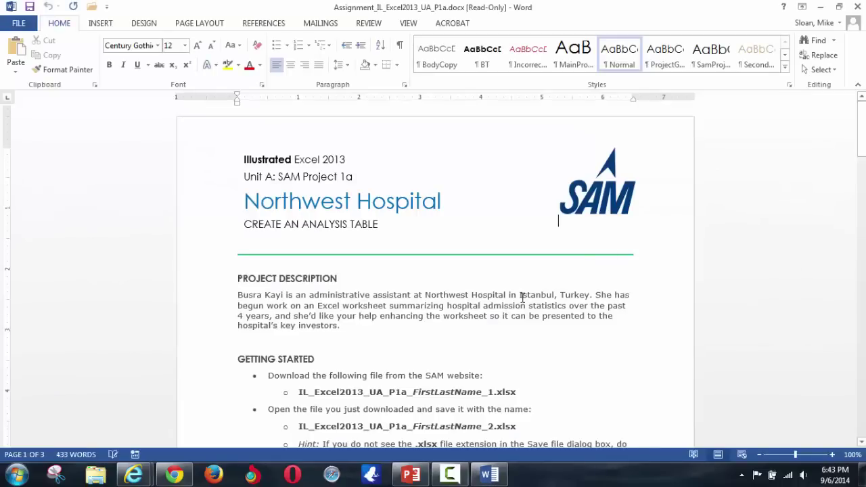
- Skim the Northwest Hospital instructions in Word, then minimize Word to get back to SAM
scroll(518, 297, "down", 3)
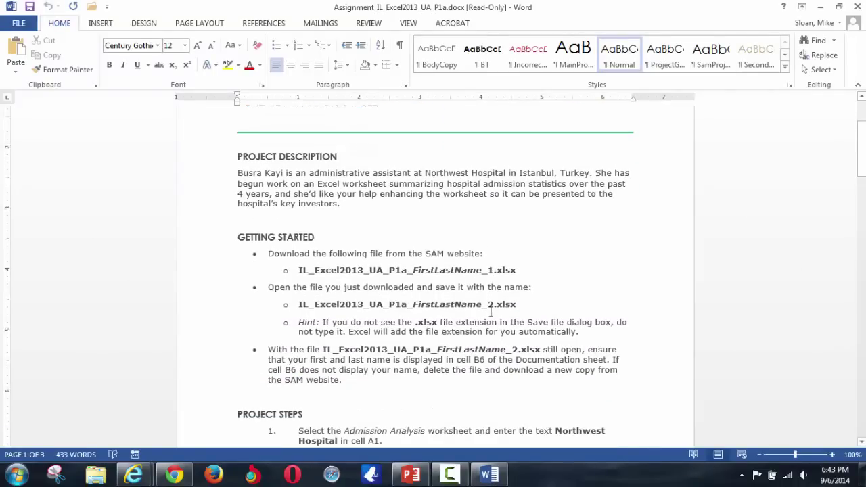
scroll(491, 312, "down", 2)
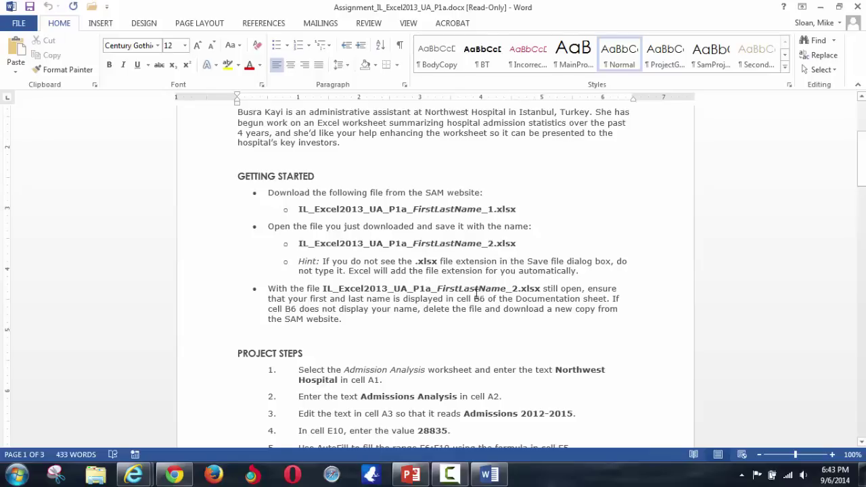
scroll(406, 257, "up", 3)
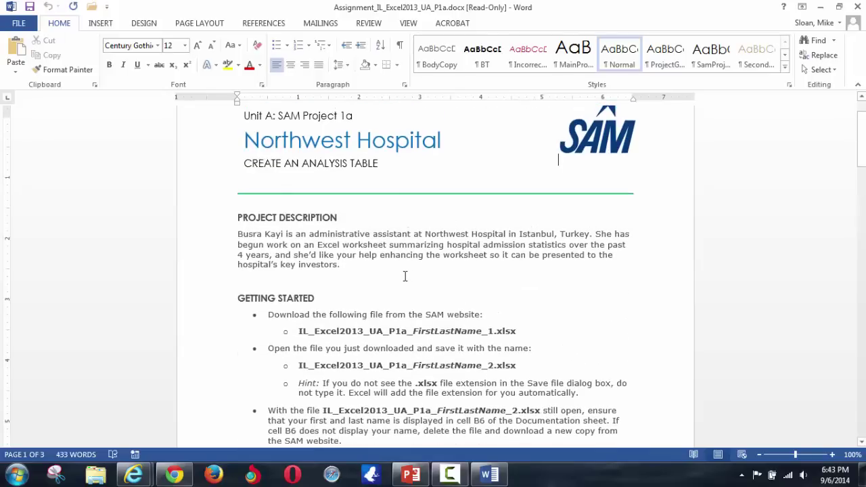
scroll(402, 278, "down", 3)
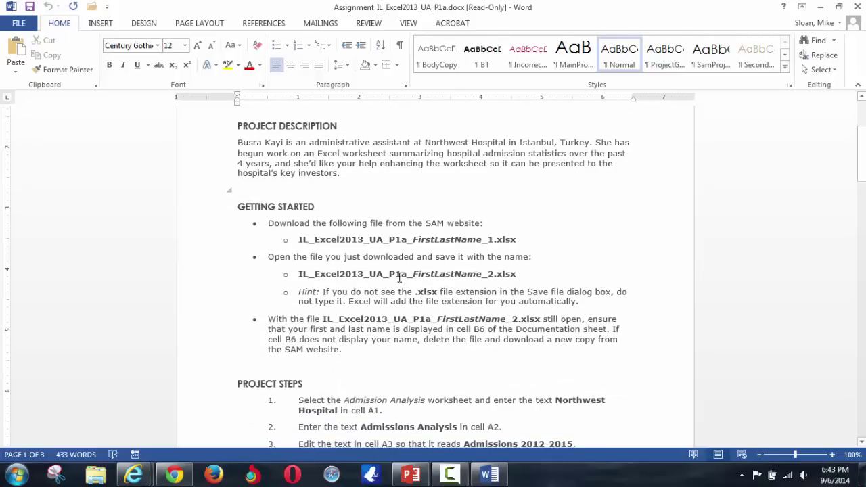
scroll(398, 274, "up", 3)
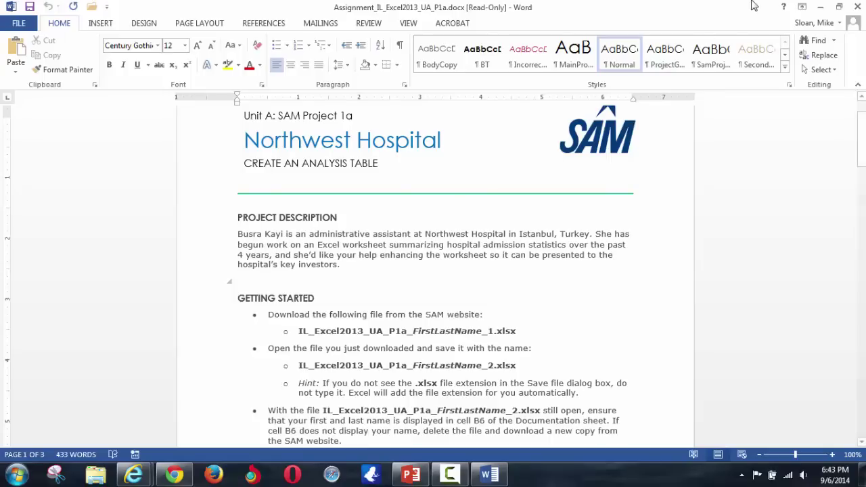
left_click(820, 7)
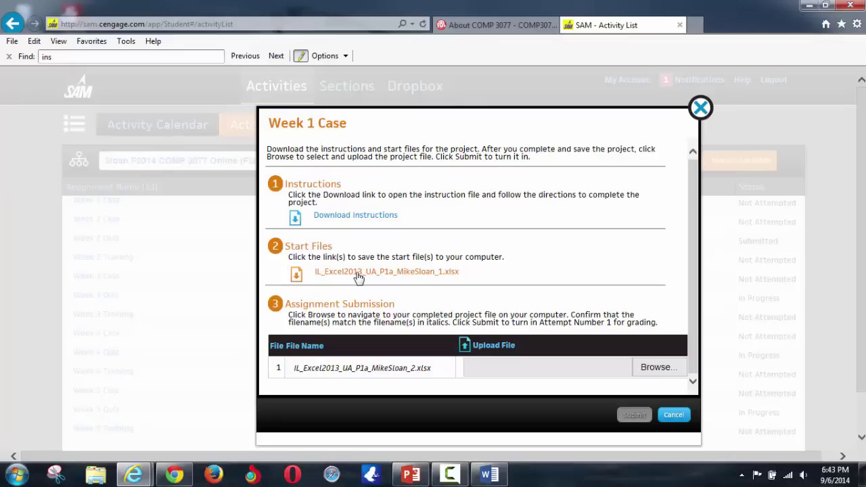
- Download the Week 1 Case Excel start file from the Start Files section
left_click(358, 274)
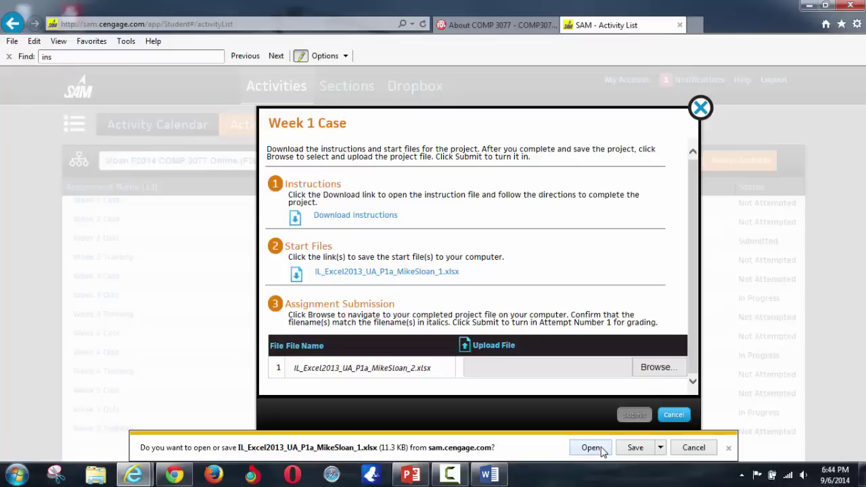
- Highlight the _2.xlsx save name in Word's Getting Started steps, then return to the SAM window
left_click(489, 475)
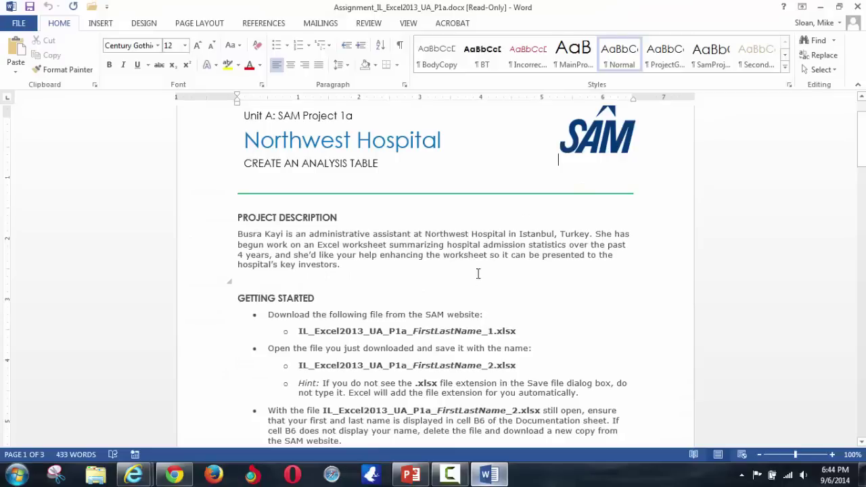
scroll(460, 308, "down", 2)
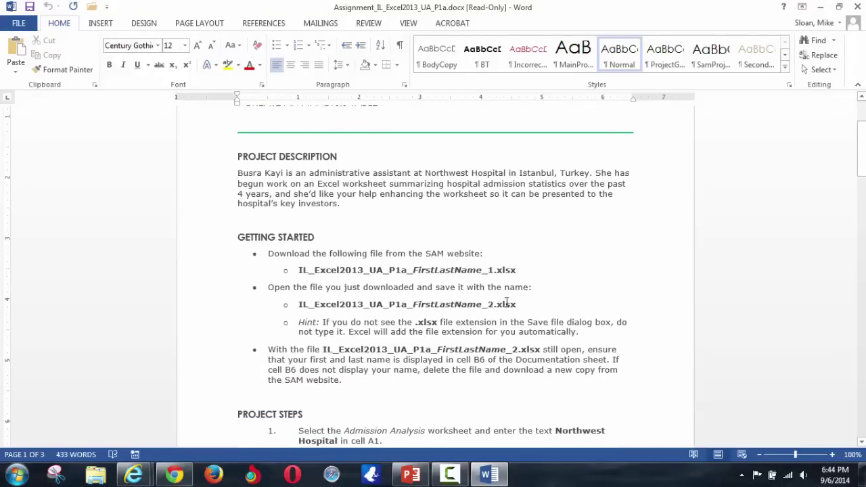
left_click_drag(507, 304, 287, 305)
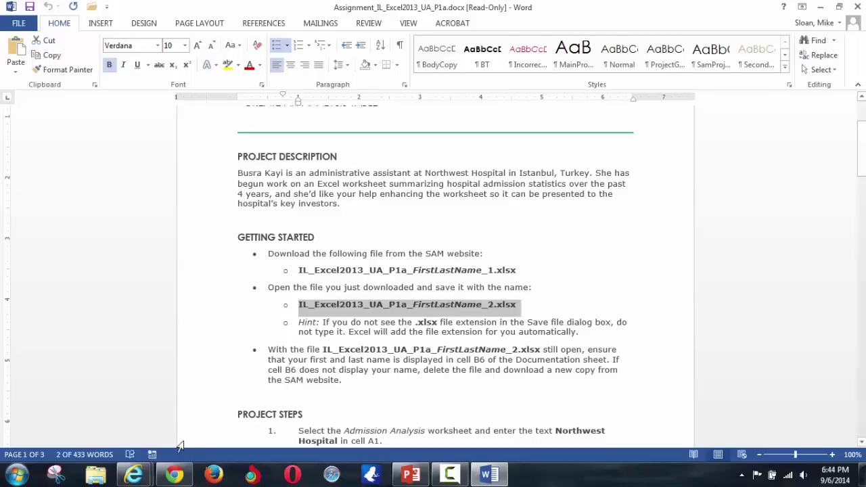
left_click(147, 477)
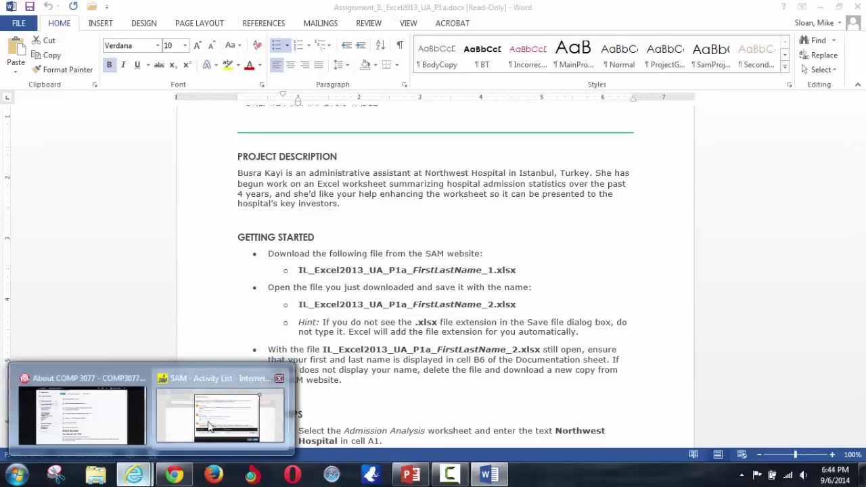
left_click(209, 426)
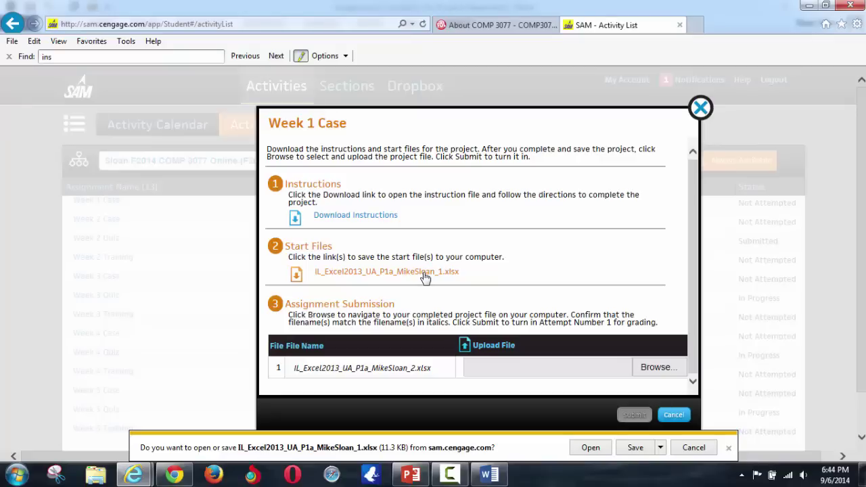
- Save the start workbook with _1 changed to _2 in its file name
left_click(661, 448)
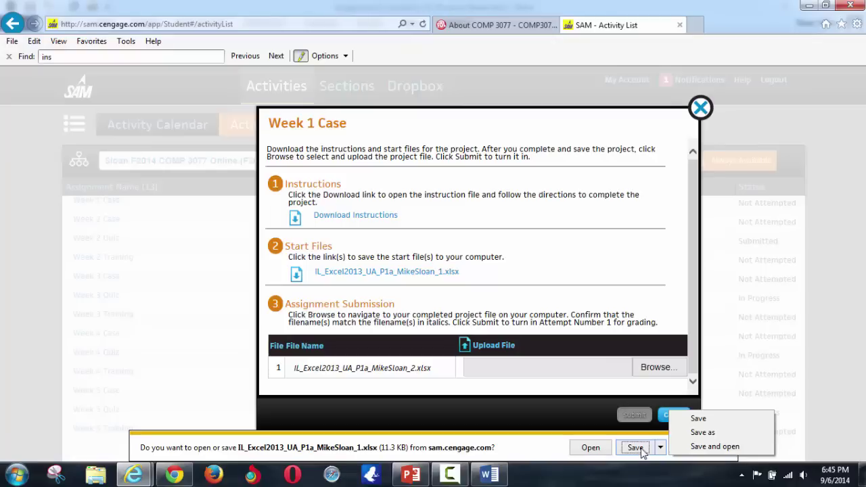
left_click(702, 433)
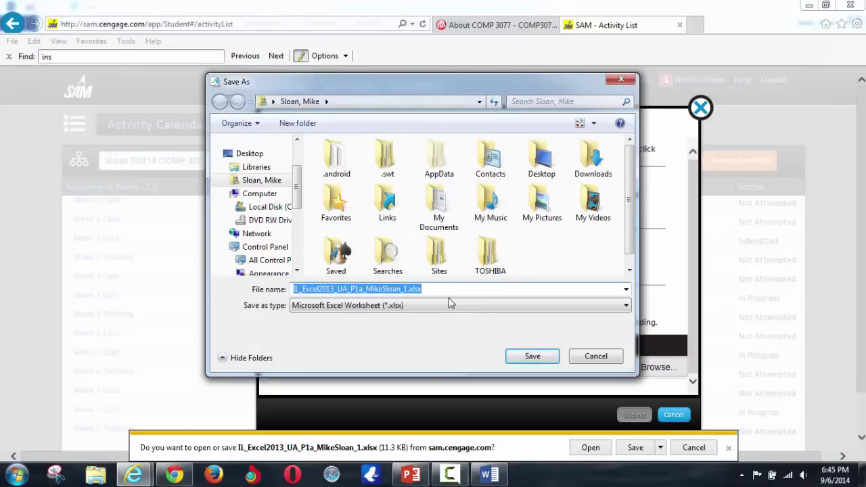
left_click(407, 289)
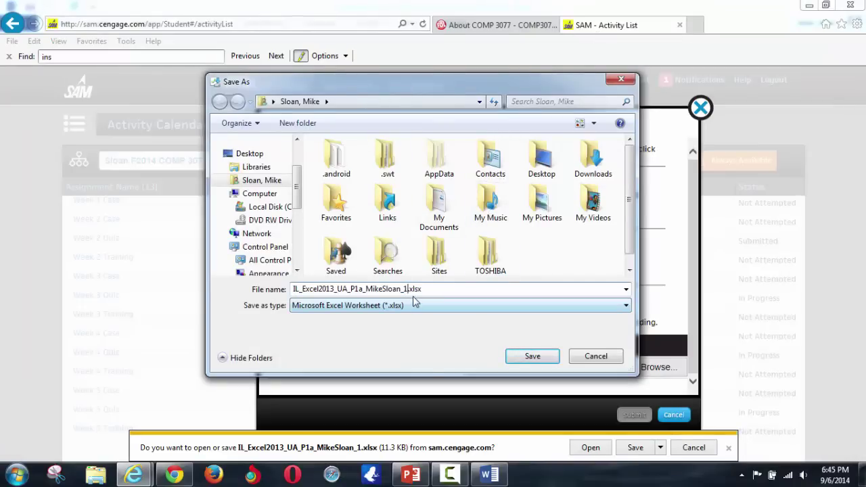
key("BackSpace")
type("2")
left_click(545, 356)
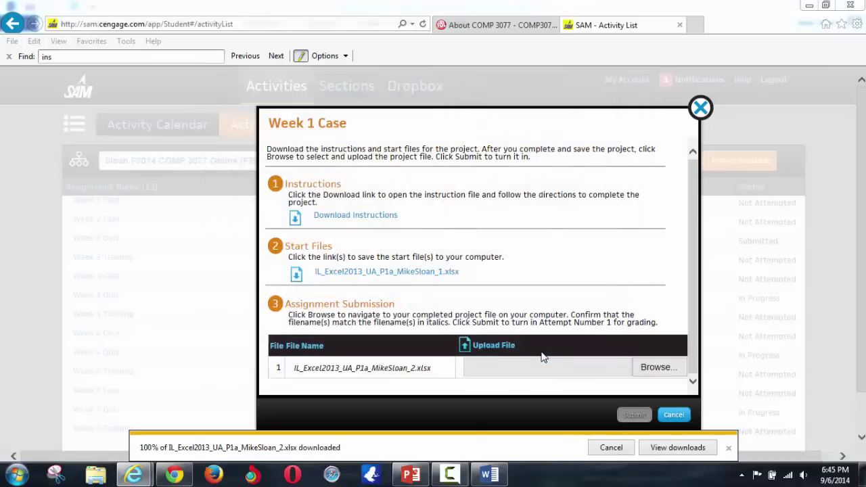
left_click(805, 6)
- Open the downloaded workbook's folder from the SAM download bar, then clear windows to show the desktop
left_click(817, 7)
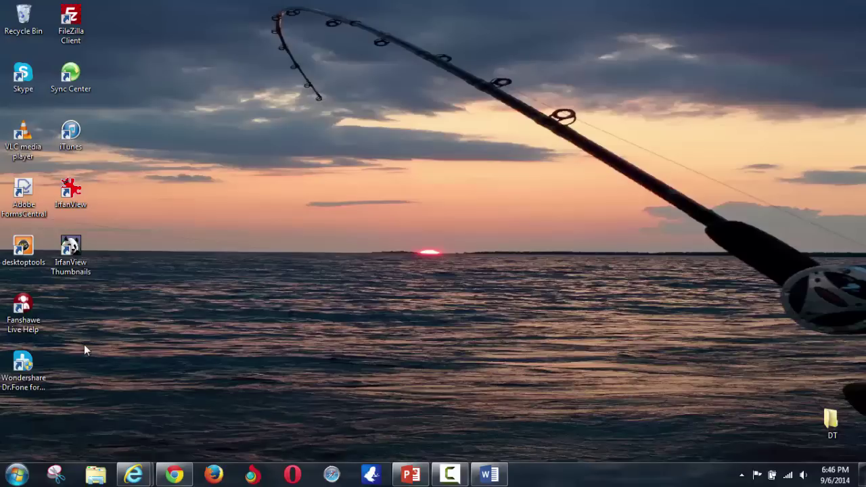
mouse_move(148, 476)
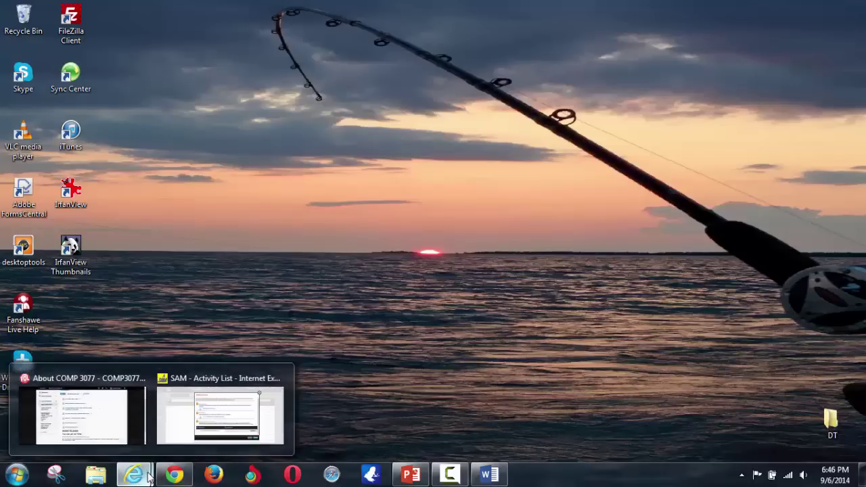
left_click(274, 406)
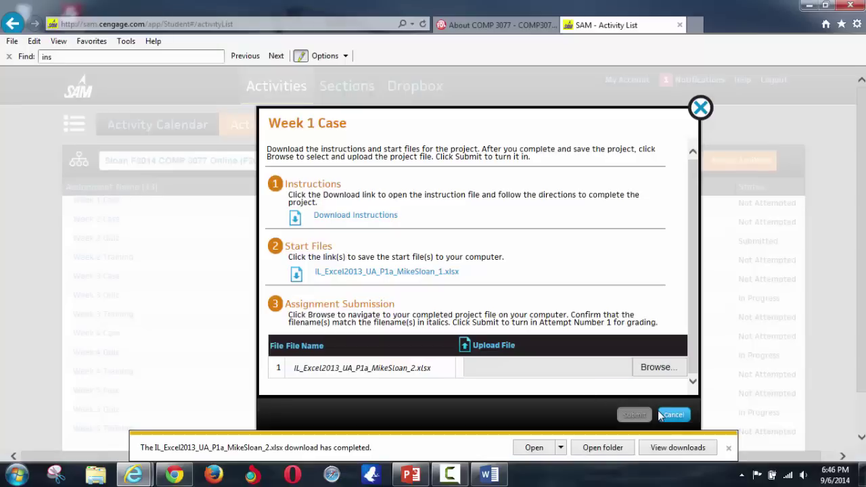
left_click(561, 448)
left_click(608, 458)
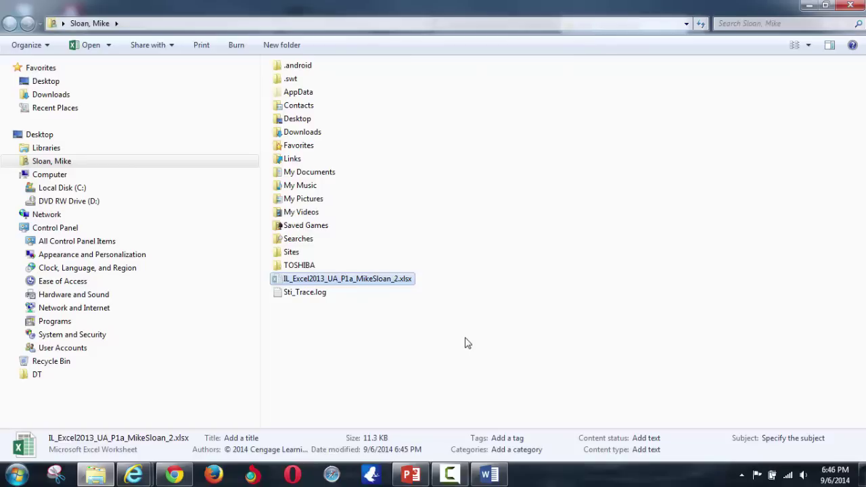
left_click(850, 5)
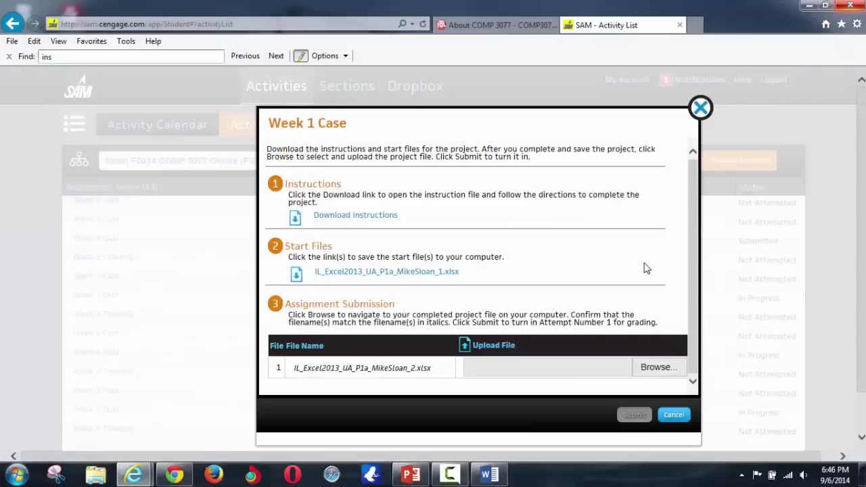
left_click(809, 5)
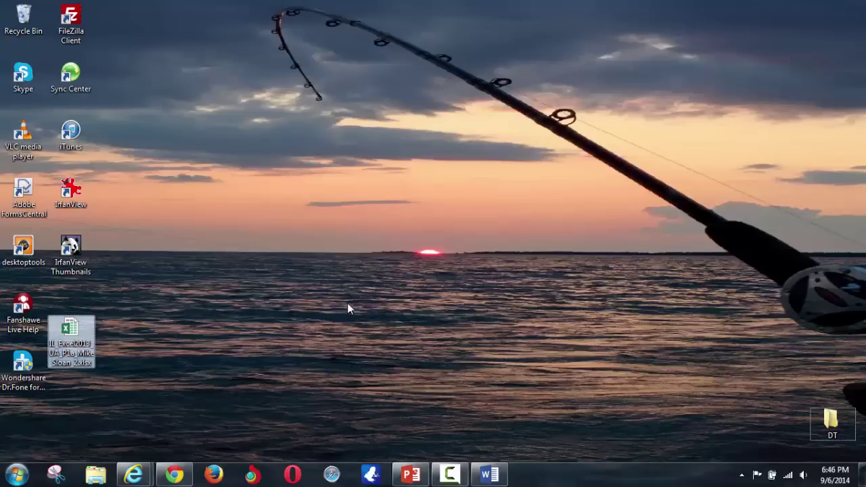
- Move the _2.xlsx workbook icon to the desktop centre and confirm its file name
left_click_drag(86, 346, 313, 245)
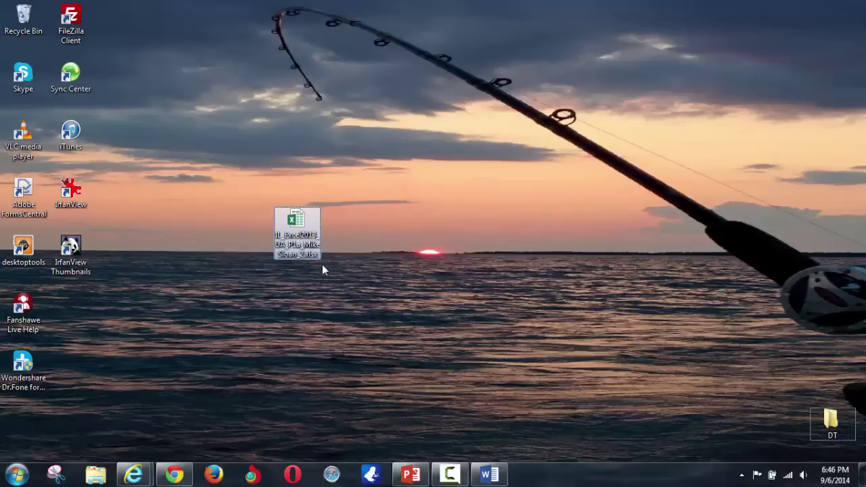
key("F2")
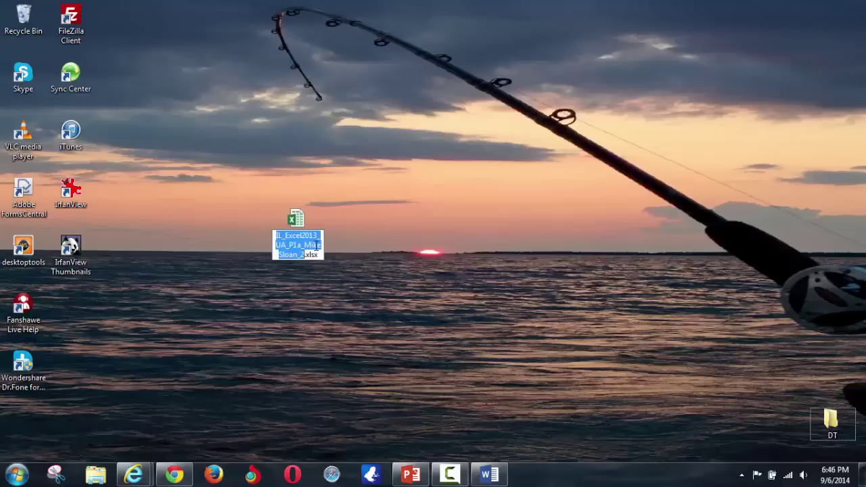
key("End")
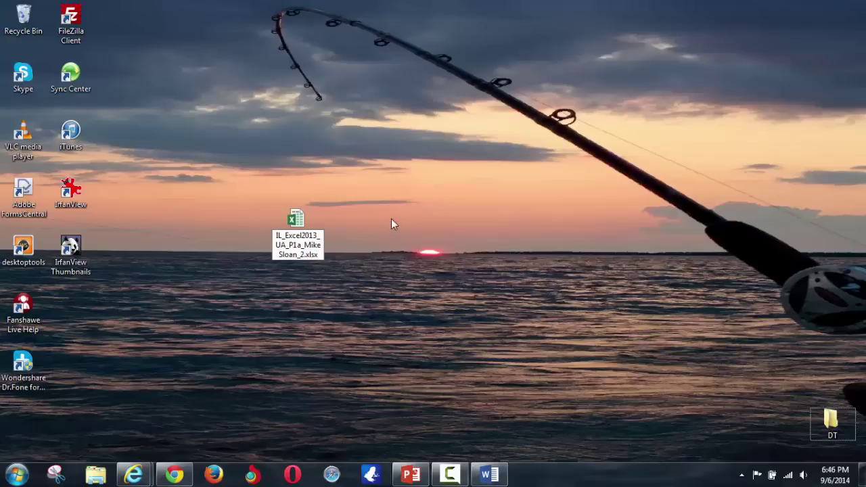
key("Return")
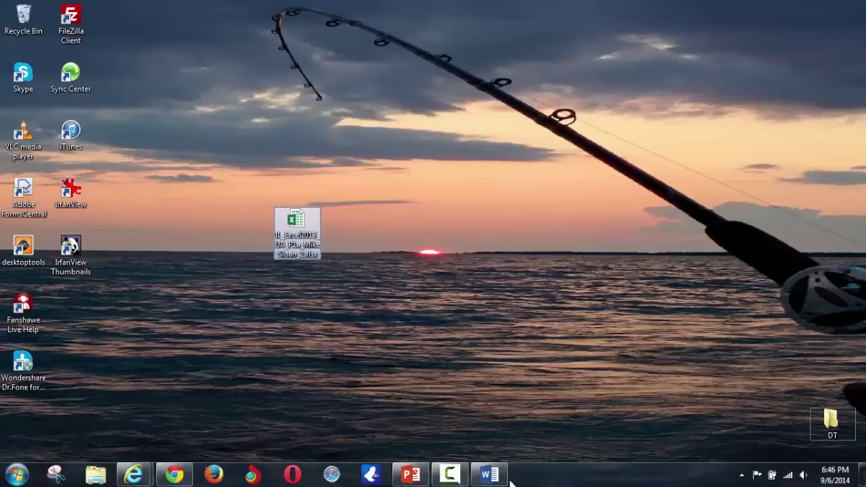
left_click(489, 475)
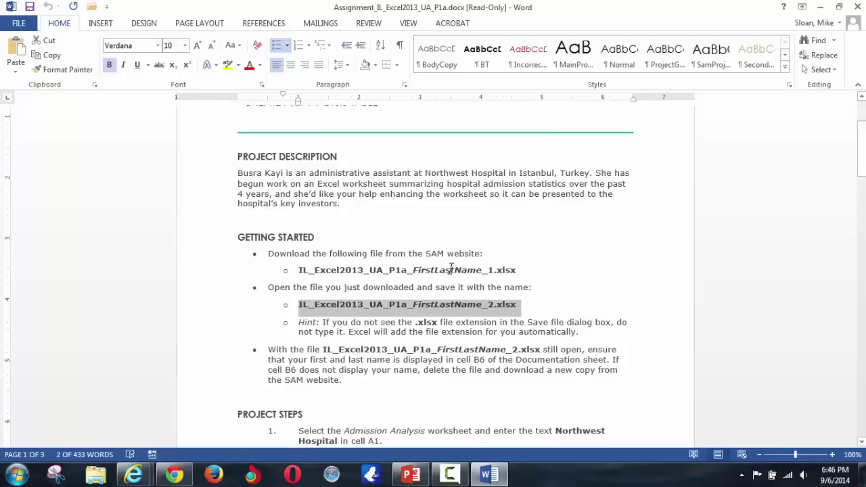
- Highlight the .xlsx extension in the Getting Started hint line
left_click(463, 306)
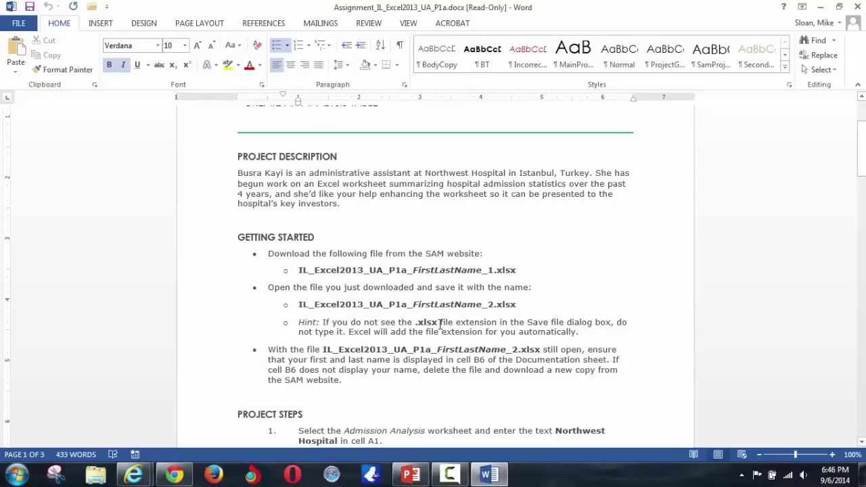
left_click_drag(440, 322, 416, 322)
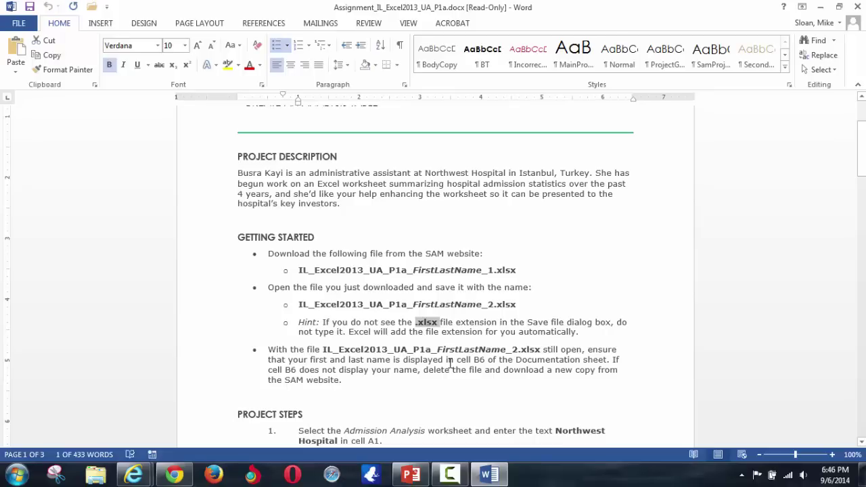
- Hide Word, open the _2.xlsx workbook in Excel with editing enabled, then switch to the browser
left_click(821, 7)
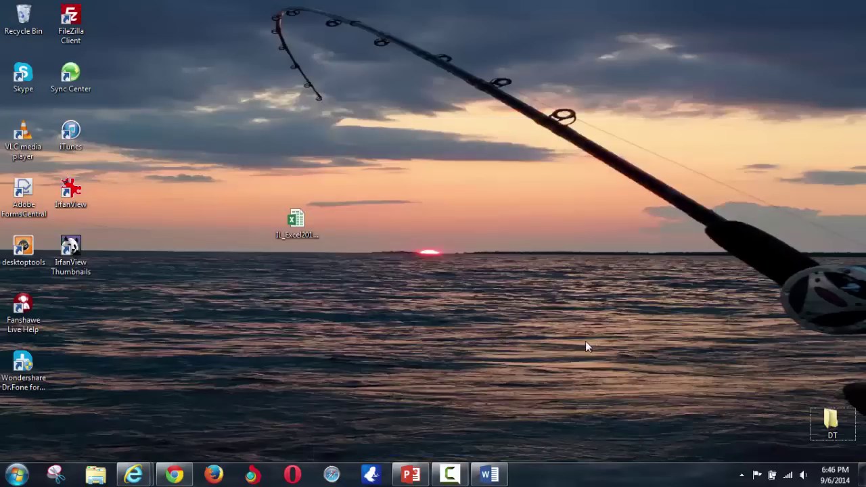
double_click(296, 226)
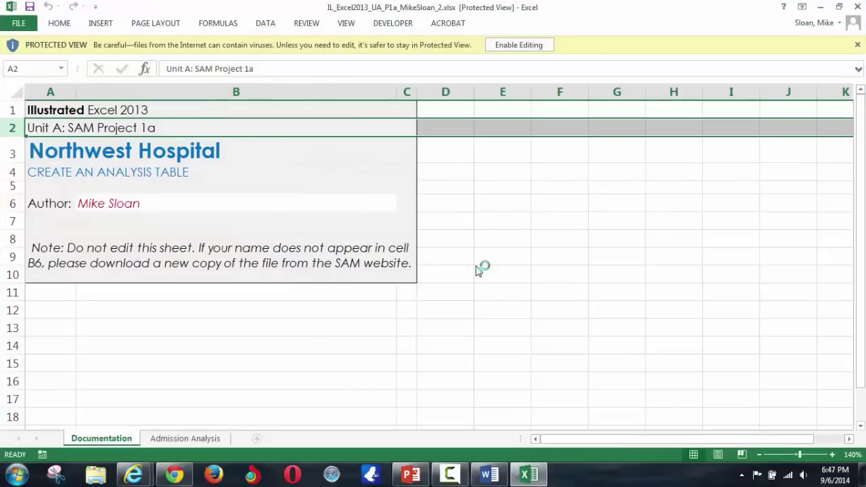
left_click(541, 44)
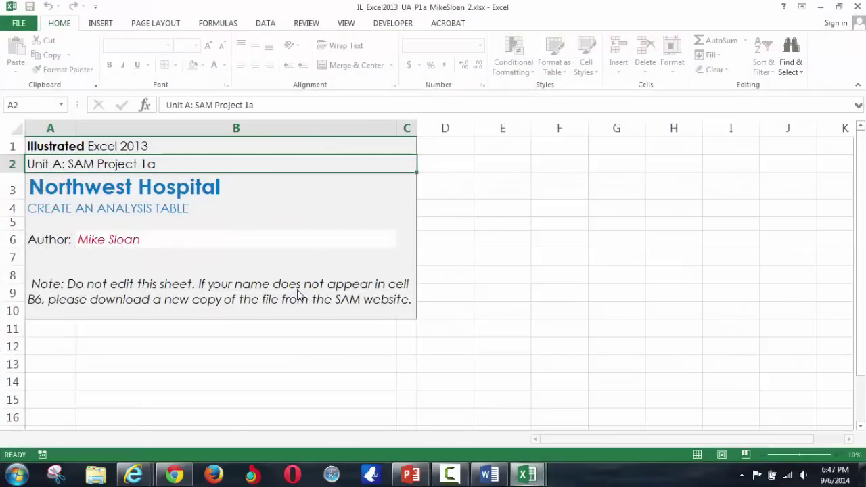
left_click(175, 475)
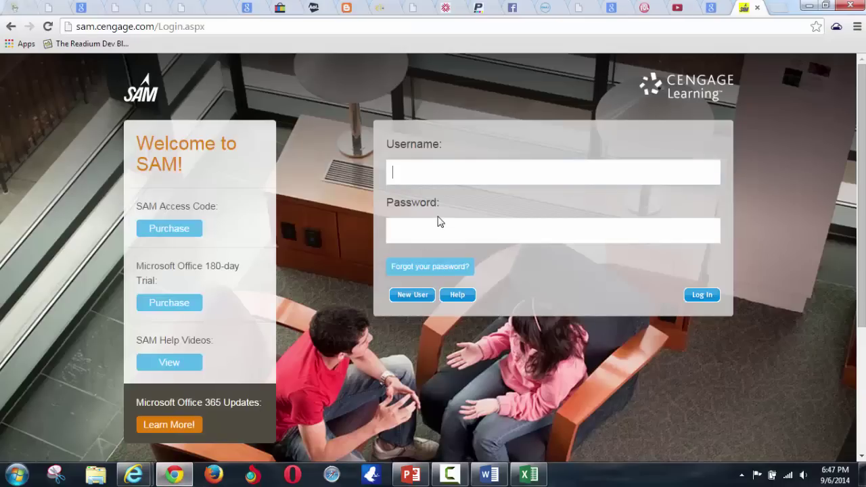
- Sign in to Cengage SAM with the account username and password
type("mike")
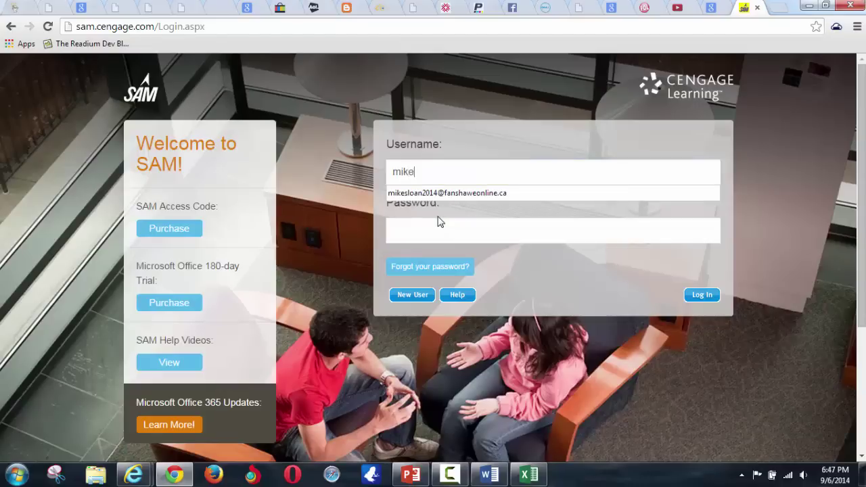
key("Down")
key("Return")
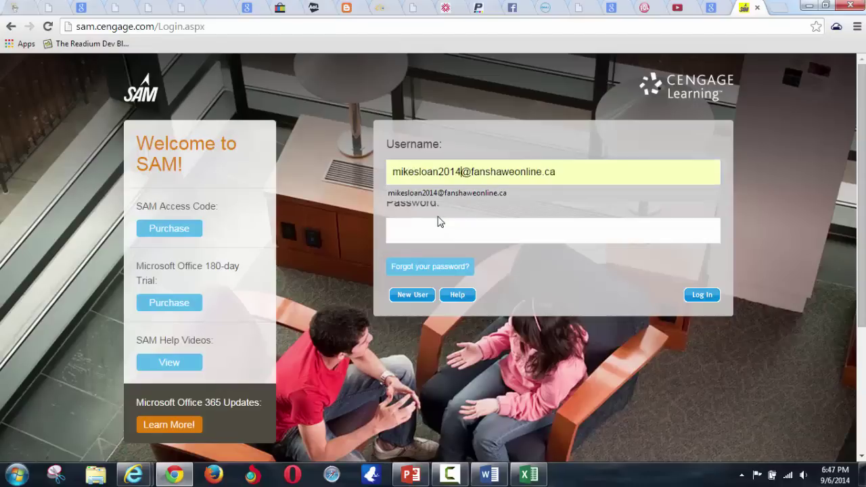
key("BackSpace")
key("BackSpace")
key("BackSpace")
key("BackSpace")
type("3000")
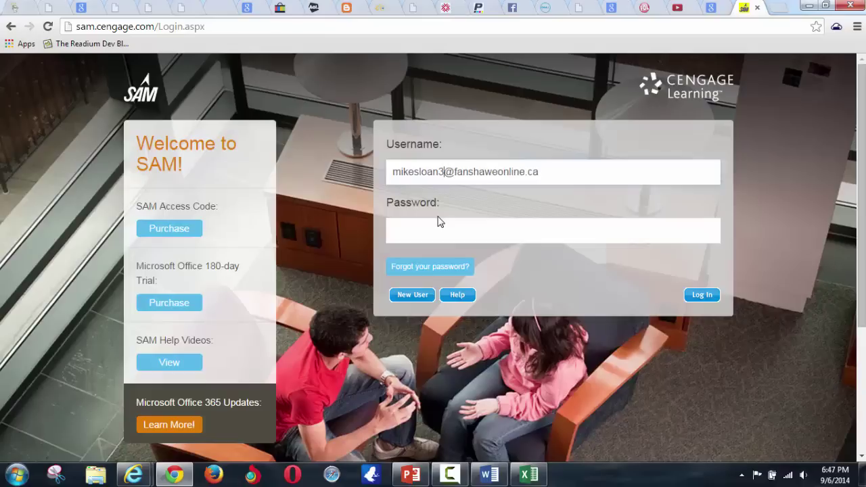
key("Tab")
type("••••••")
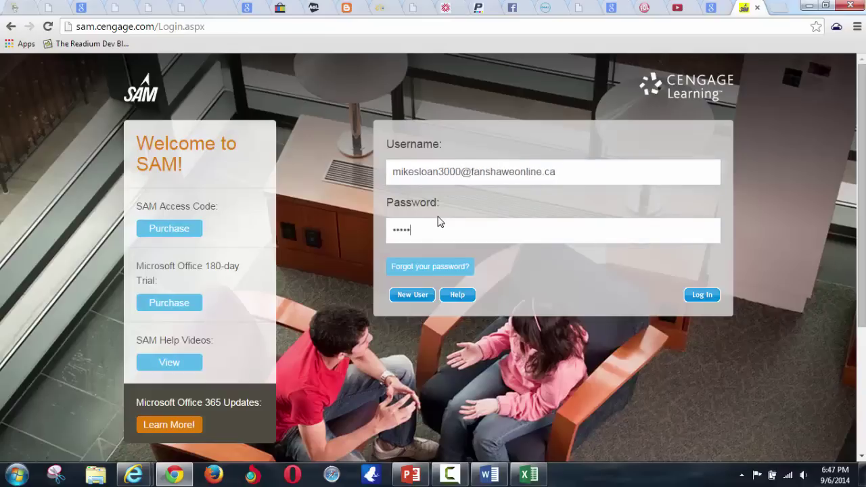
key("Return")
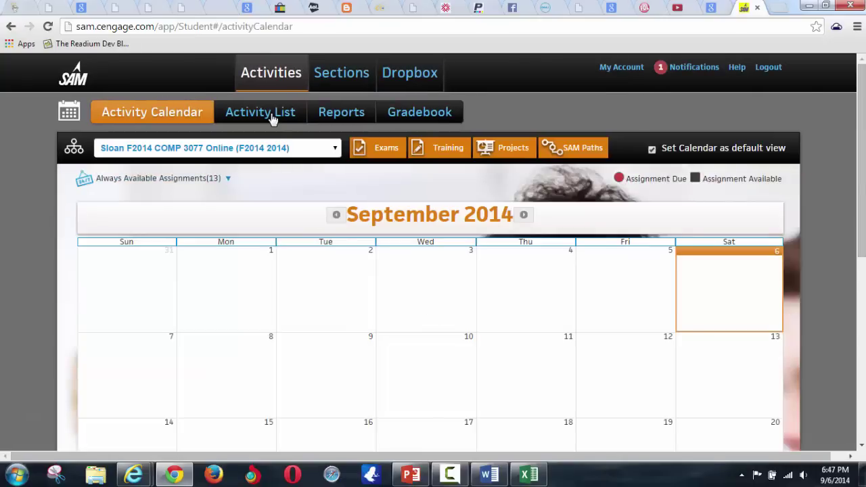
- From the Activity List, start Week 1 Case, then cancel the start-file save and close it
left_click(272, 116)
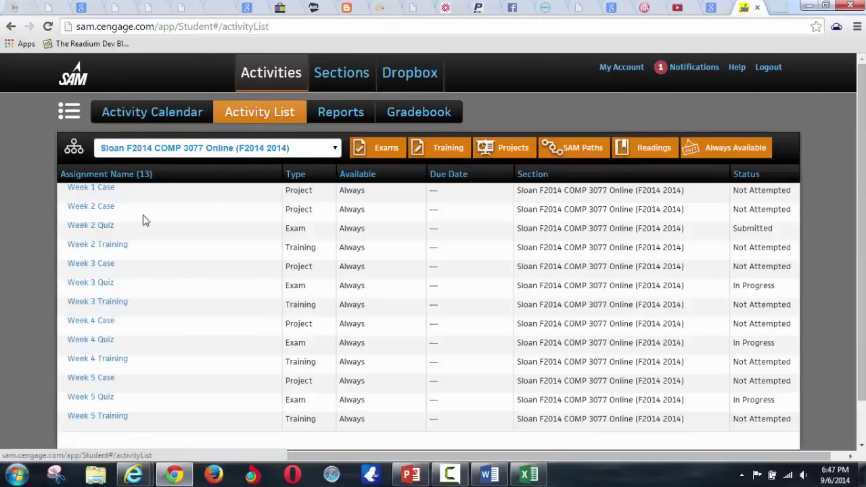
left_click(95, 188)
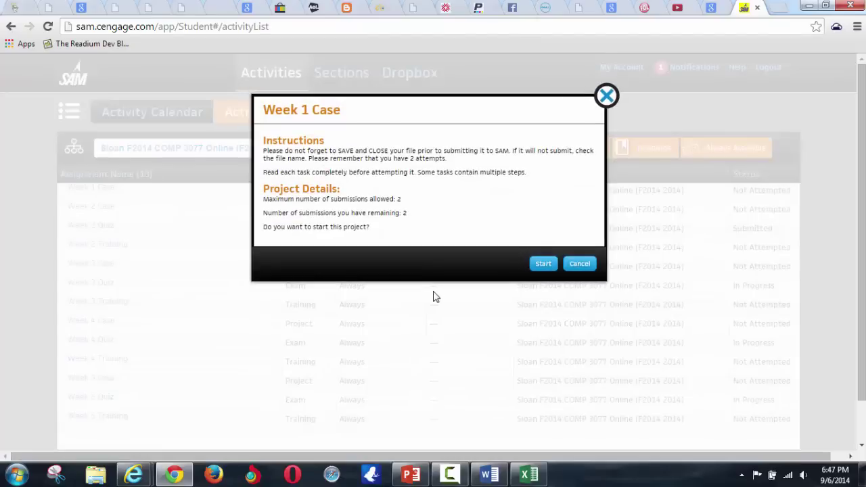
left_click(543, 266)
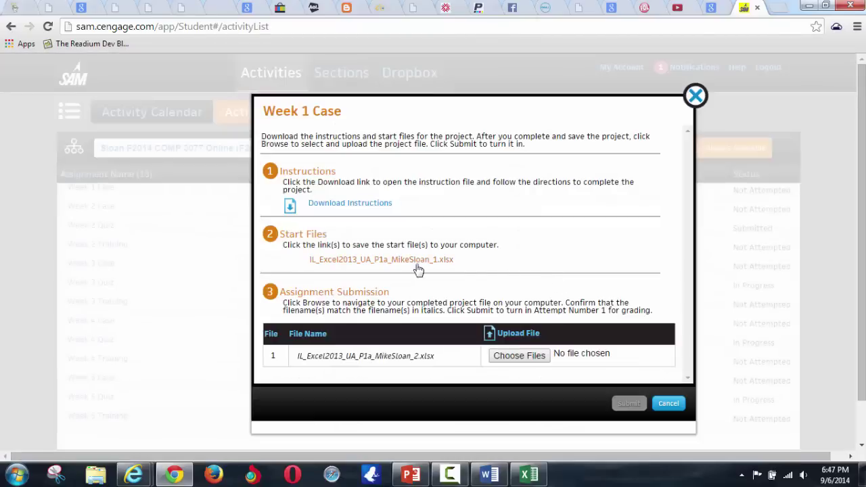
left_click(408, 264)
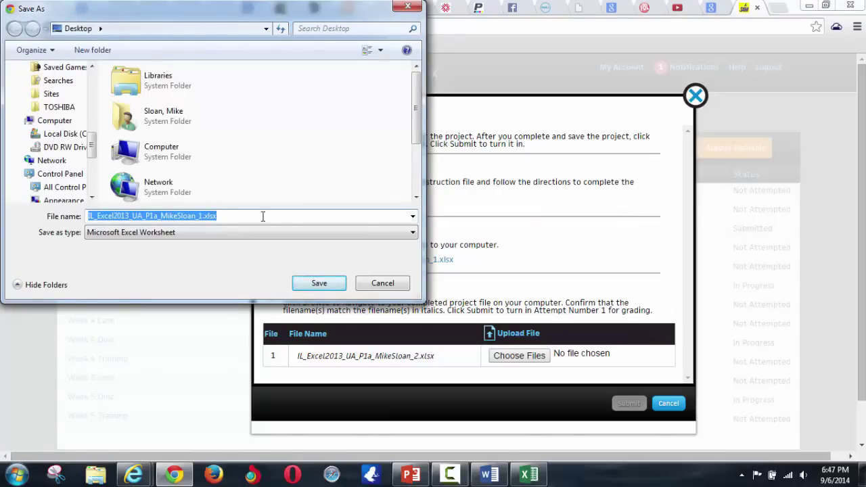
left_click(201, 215)
left_click_drag(198, 215, 203, 215)
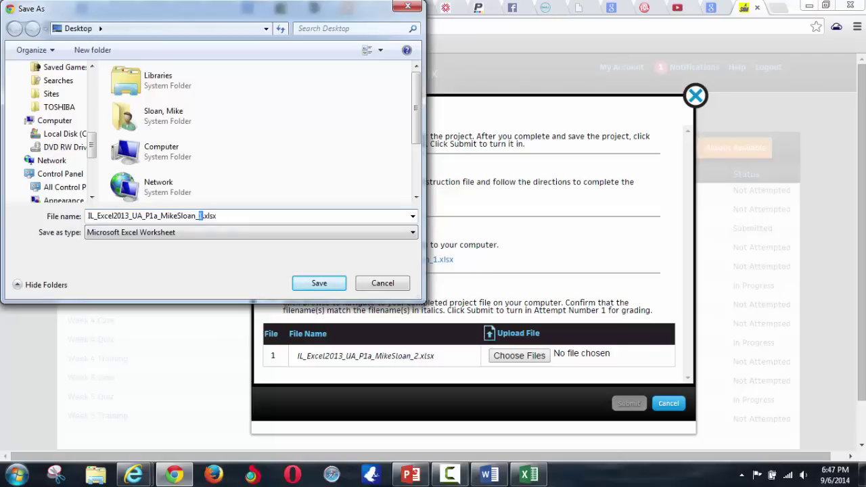
left_click(384, 283)
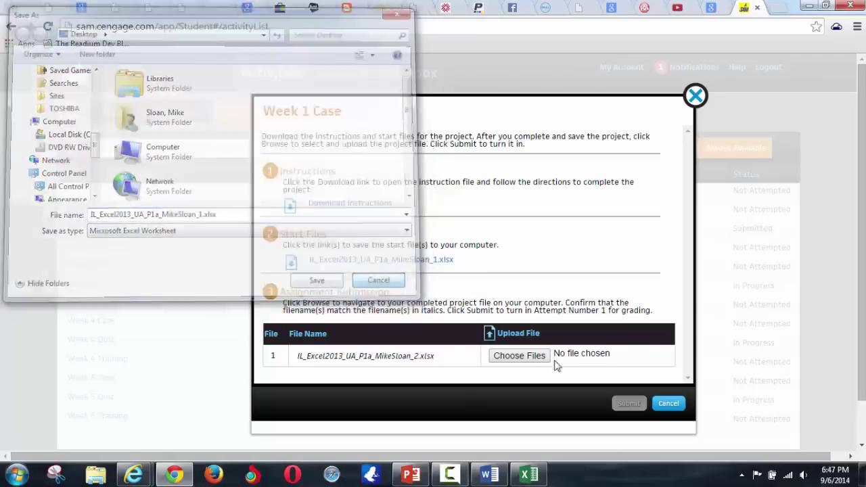
left_click(670, 404)
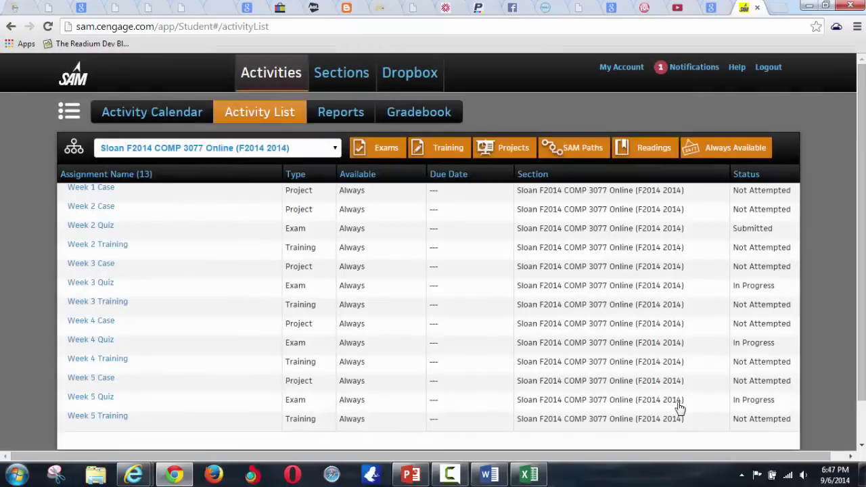
- Check Chrome's advanced download location (Desktop), then close the settings page
left_click(857, 27)
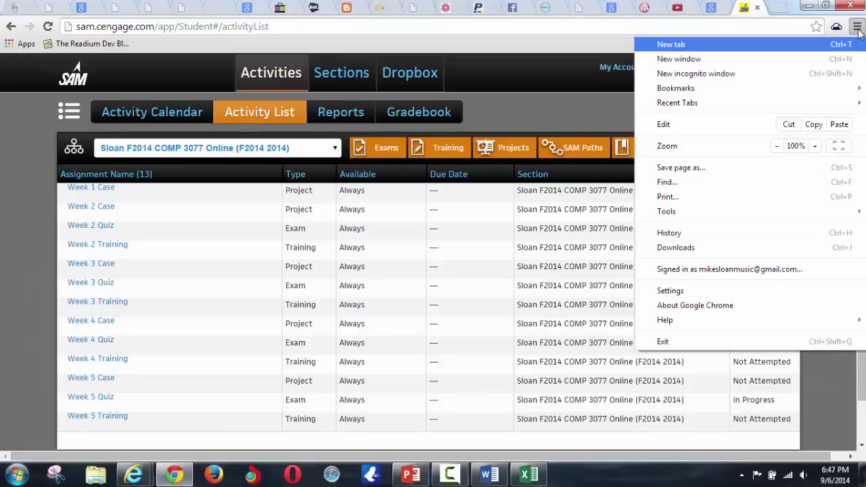
left_click(715, 292)
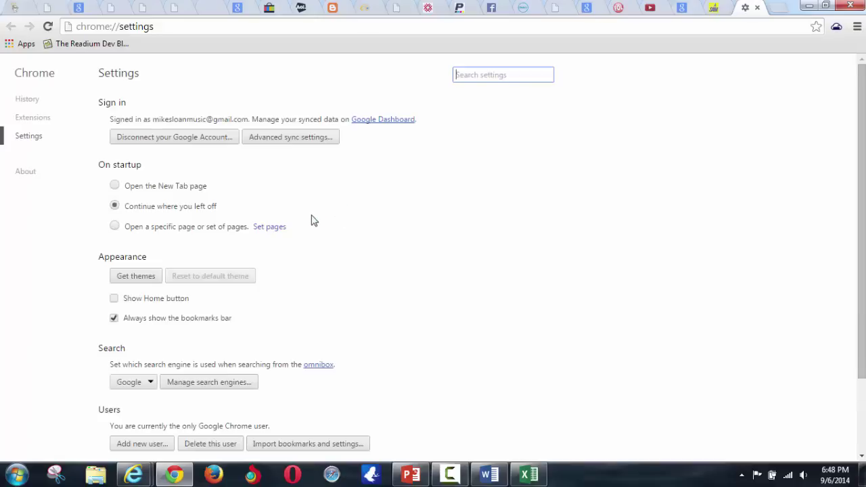
scroll(327, 238, "down", 2)
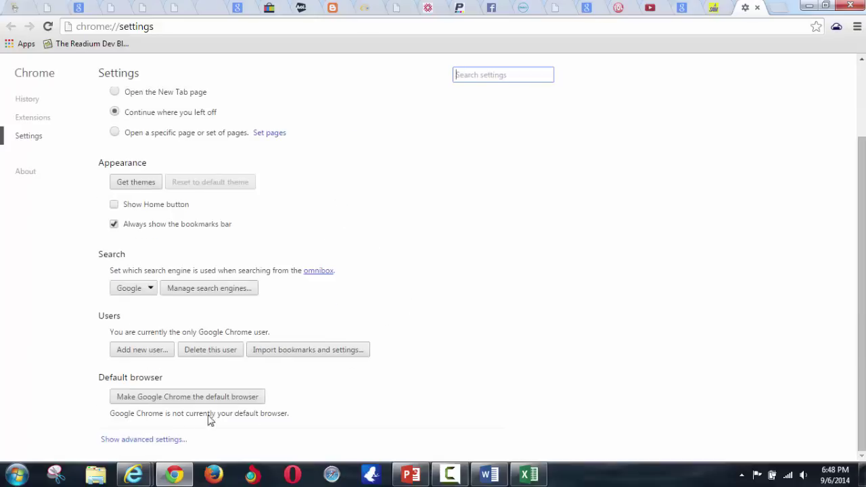
left_click(156, 441)
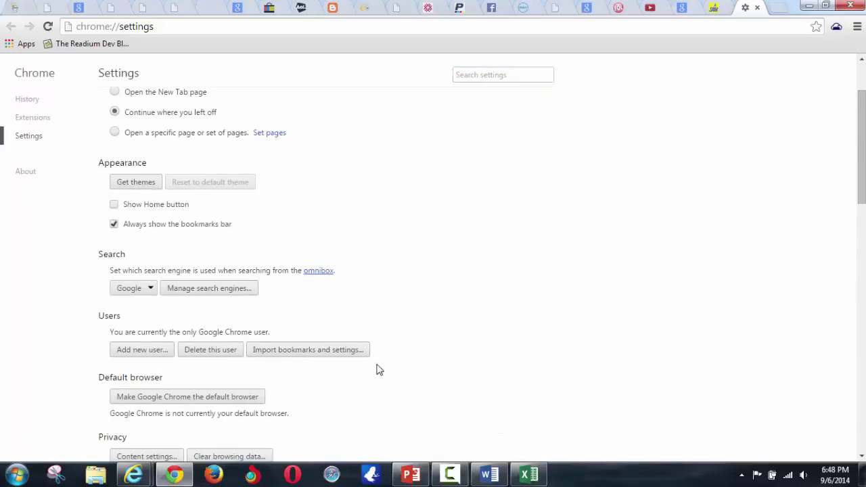
scroll(377, 365, "down", 2)
scroll(375, 360, "down", 9)
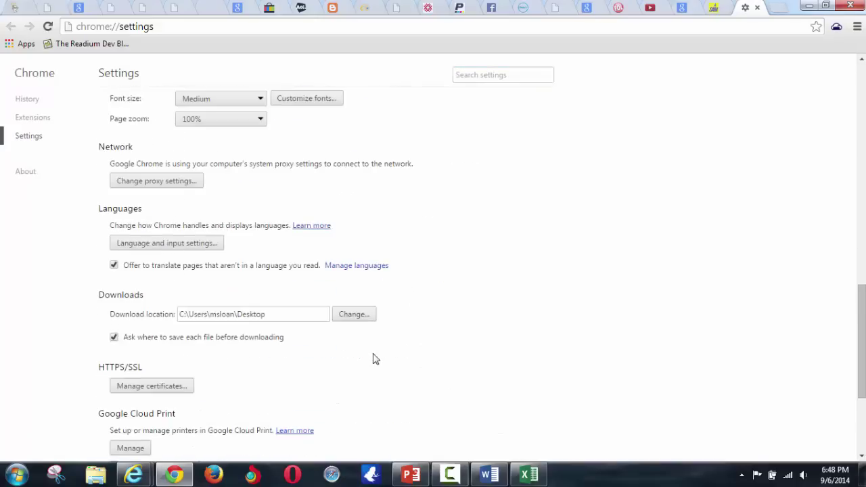
scroll(375, 361, "down", 1)
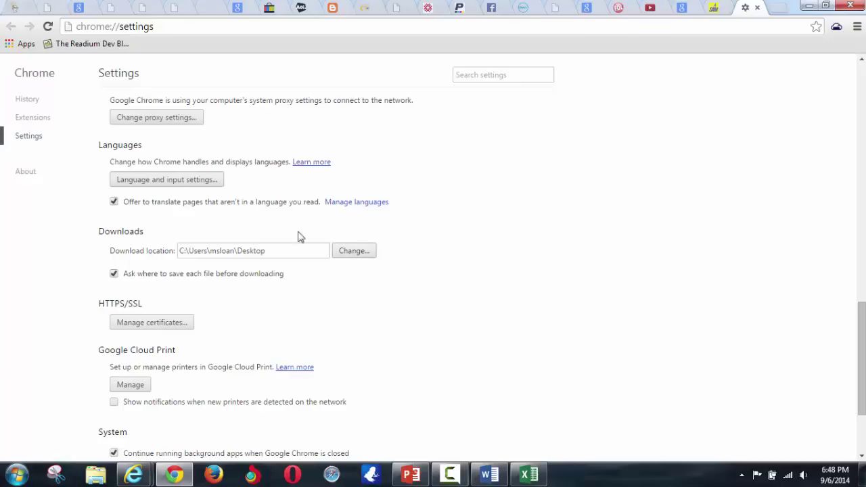
left_click(258, 251)
double_click(258, 251)
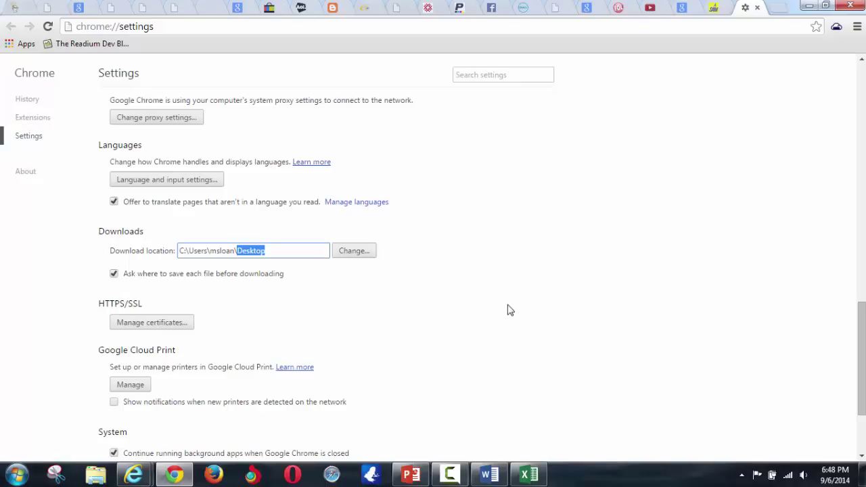
left_click(757, 8)
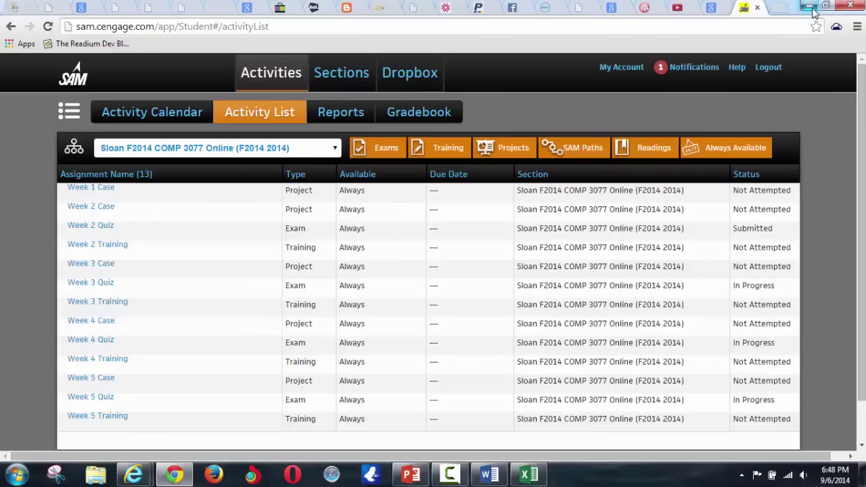
left_click(810, 5)
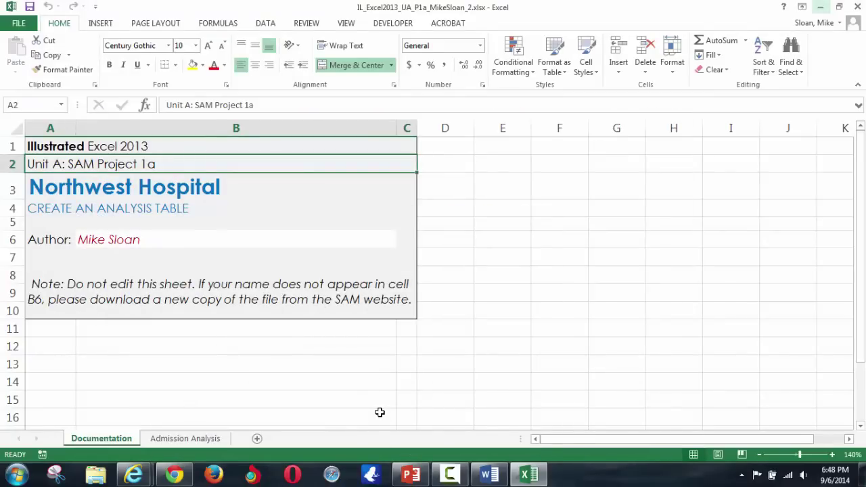
- Back in Excel, confirm the author name in Documentation cell B6, then open Admission Analysis
left_click(142, 478)
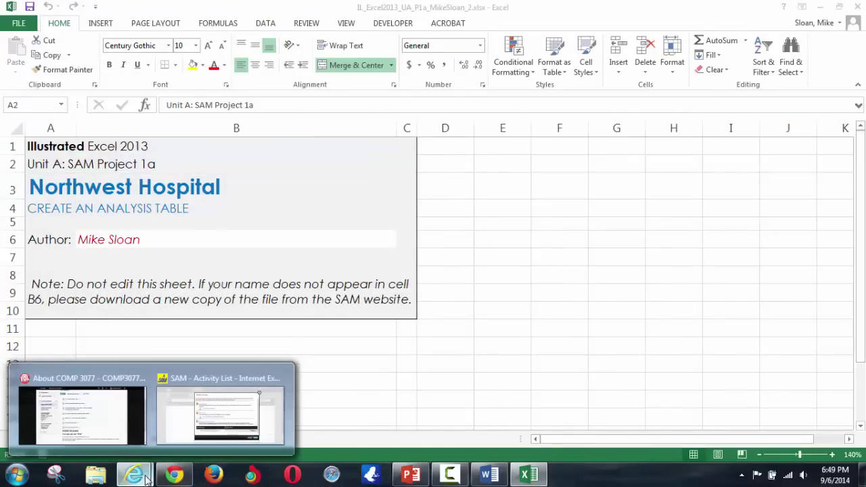
left_click(247, 418)
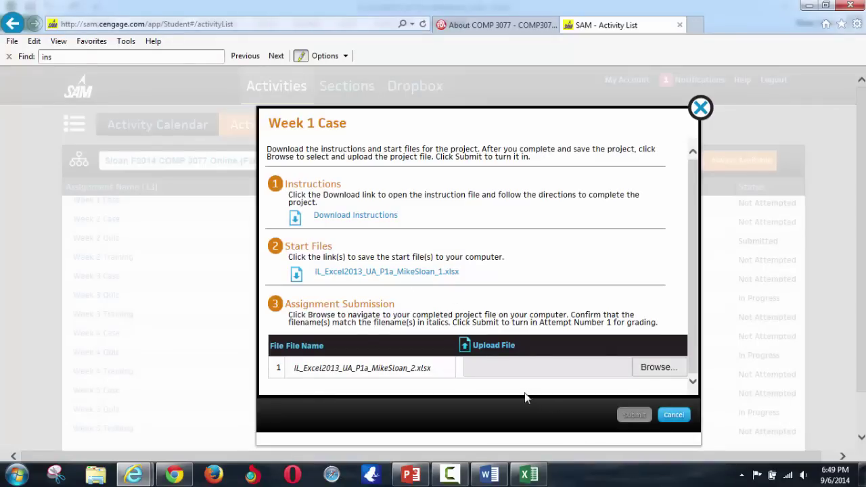
left_click(809, 5)
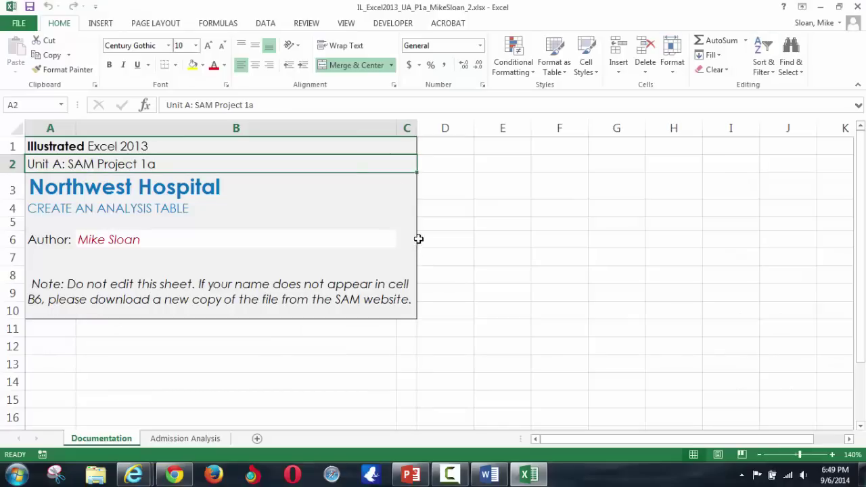
left_click(129, 239)
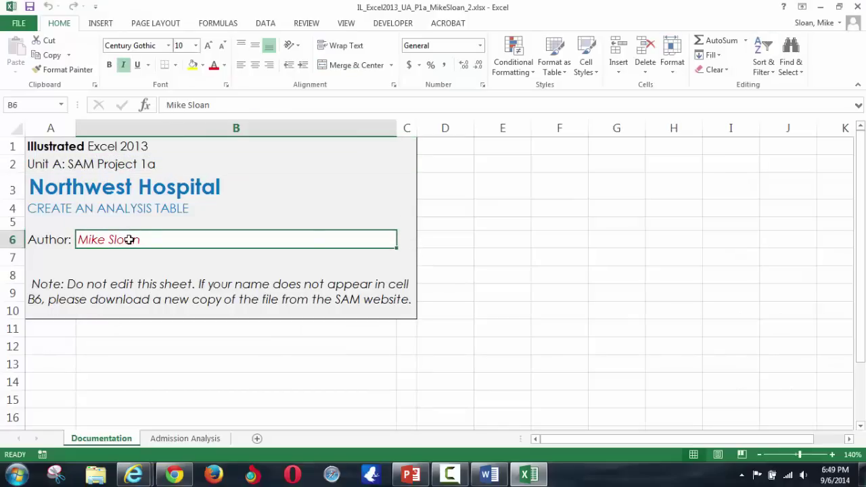
left_click(180, 440)
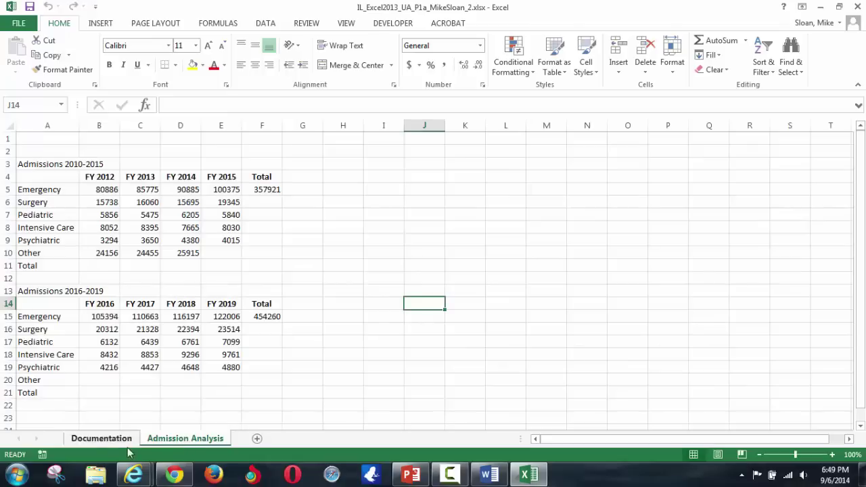
- Flip between the Documentation and Admission Analysis sheets, then bring the Word instructions forward
left_click(120, 439)
left_click(150, 440)
left_click(115, 440)
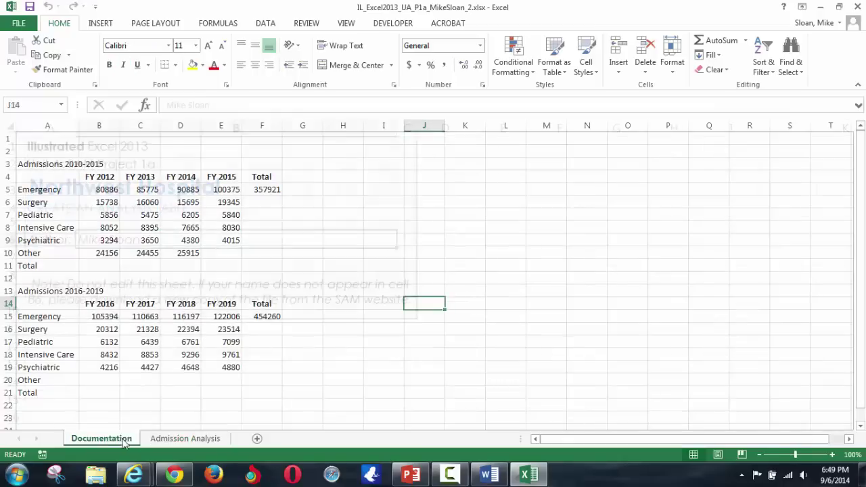
left_click(159, 440)
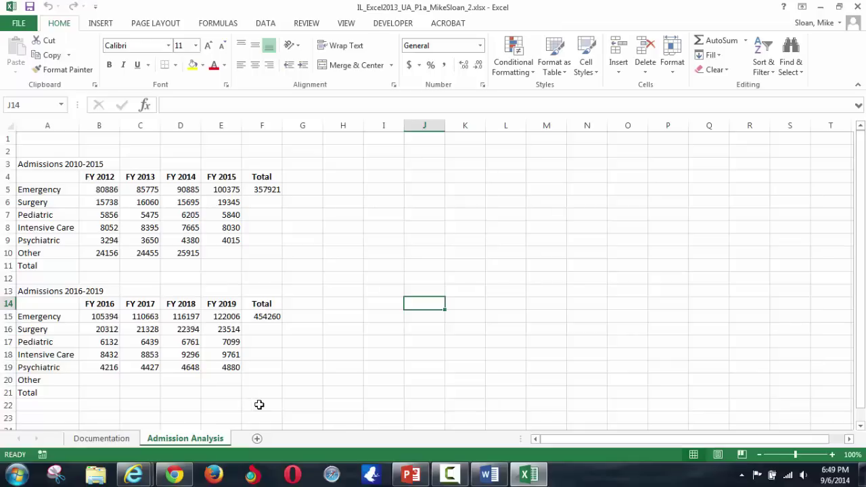
left_click(493, 475)
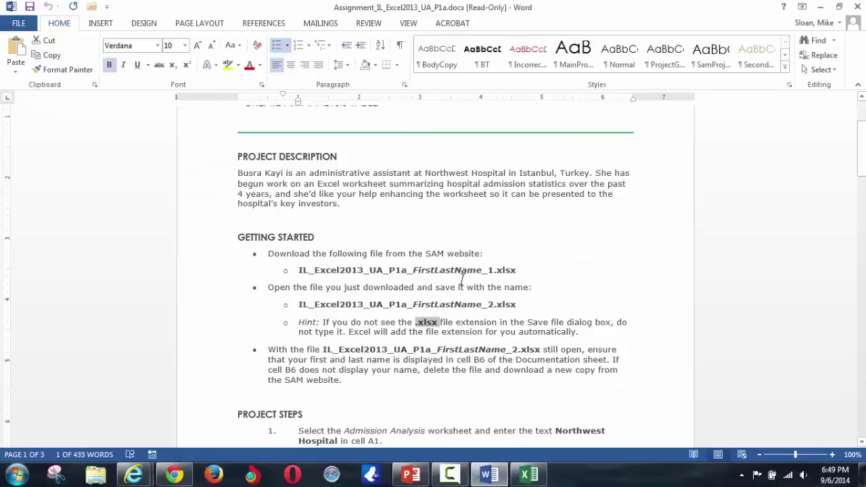
- Scroll the Word instructions down to Project Steps 1–8, mark step 1, and return to Excel
scroll(453, 263, "down", 3)
scroll(453, 264, "down", 3)
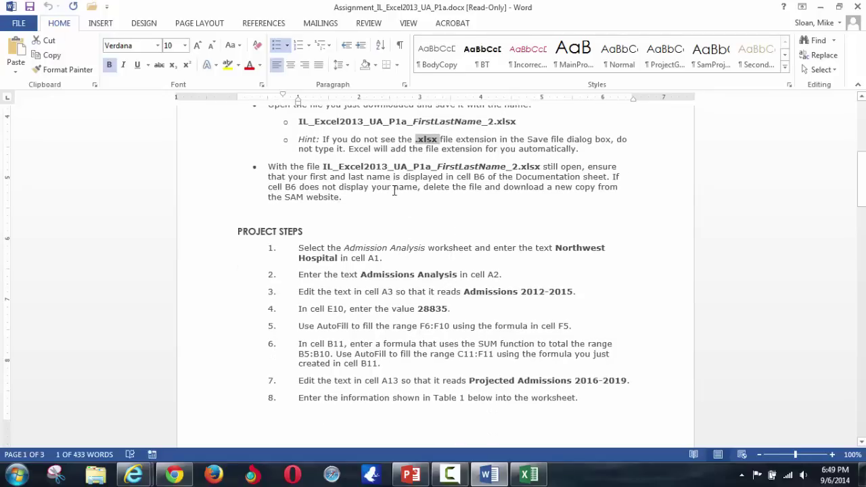
left_click_drag(394, 187, 421, 187)
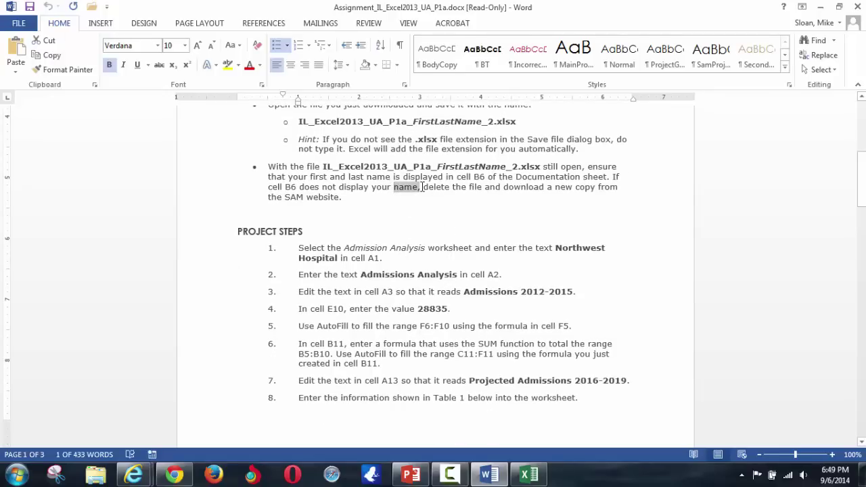
left_click(402, 248)
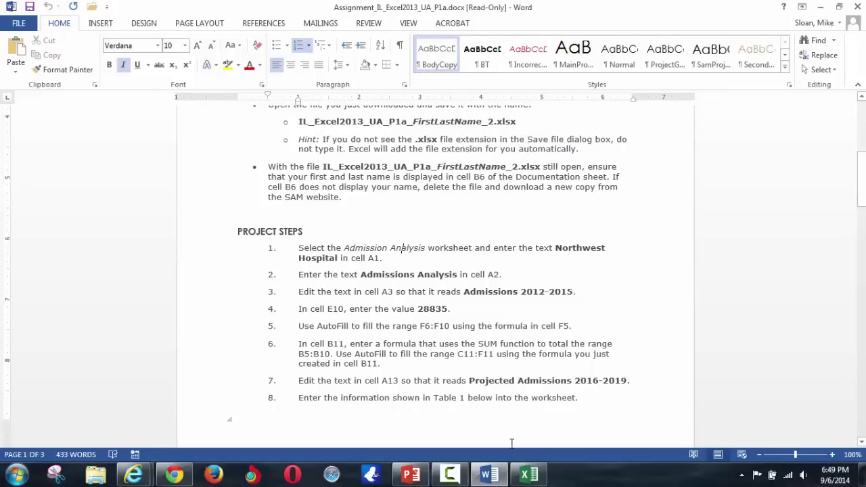
left_click(529, 473)
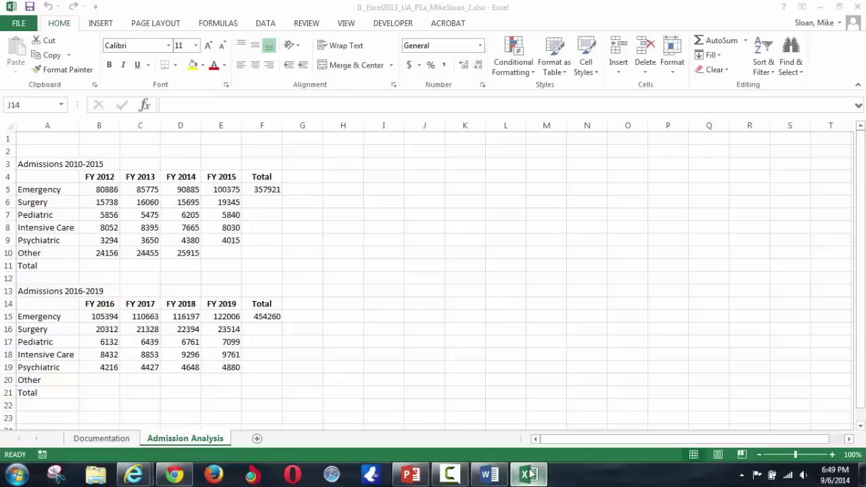
- Enter Northwest Hospital in cell A1
left_click(42, 134)
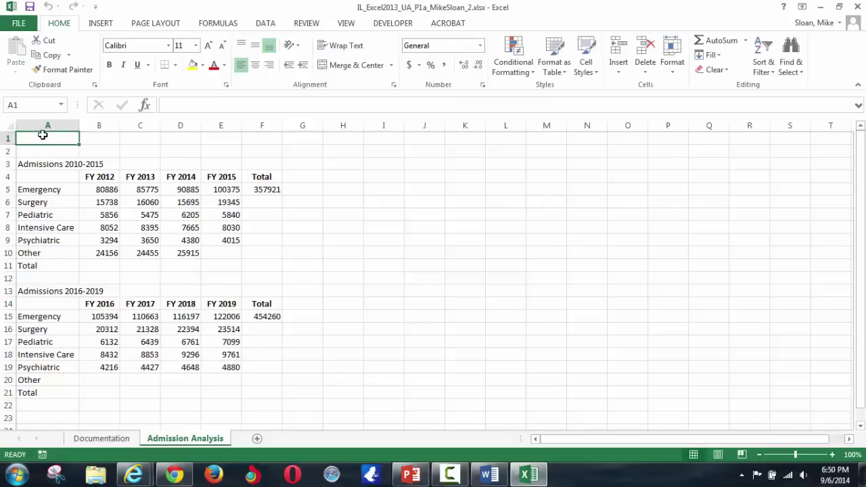
type("Northwest")
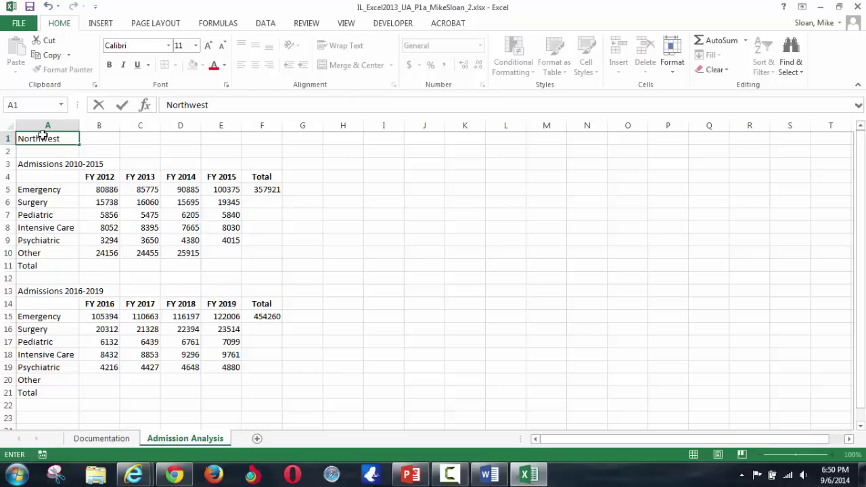
key("alt+Tab")
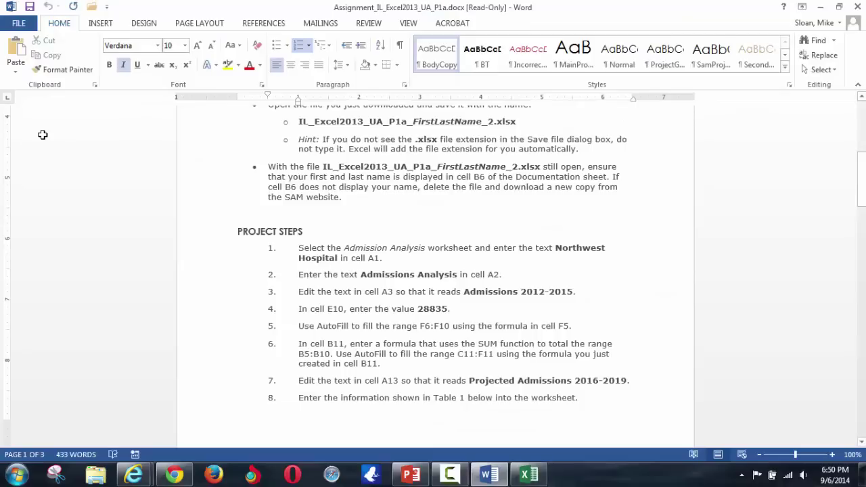
key("alt+Tab")
type("Hospi")
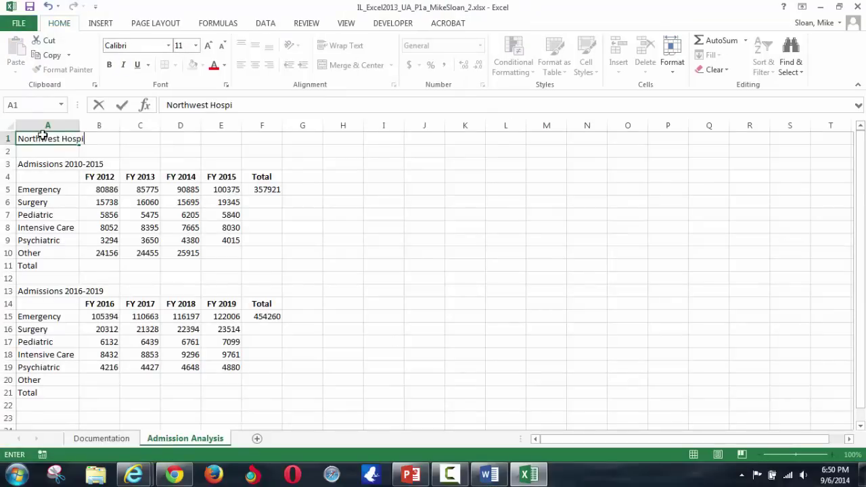
type("tal")
key("Return")
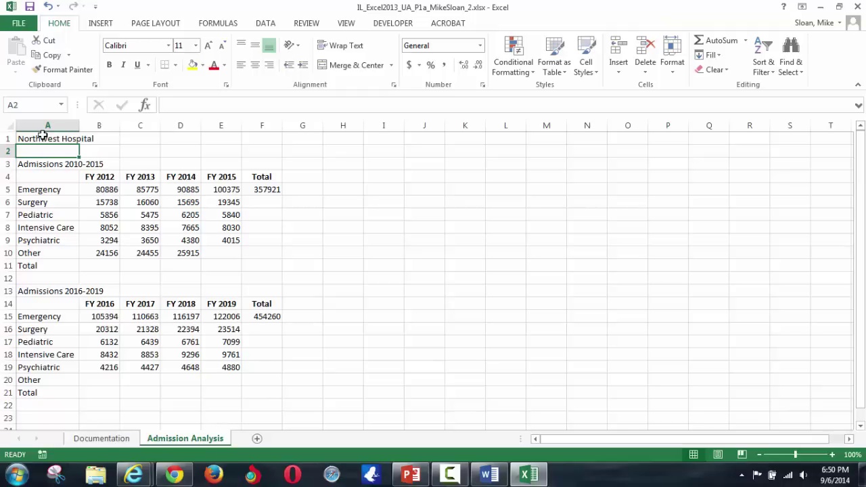
- Change cell A2 from Admissions 2010-2015 to Admission Analysis
key("alt+Tab")
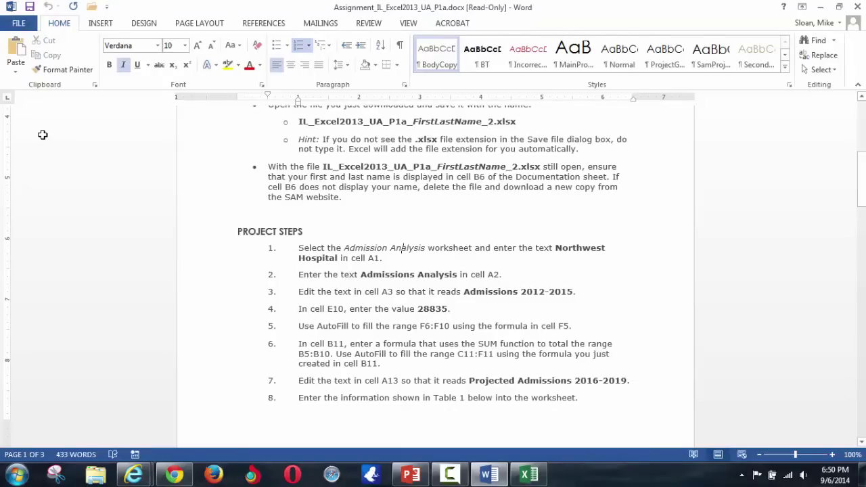
key("alt+Tab")
type("Admissions 2010-2015")
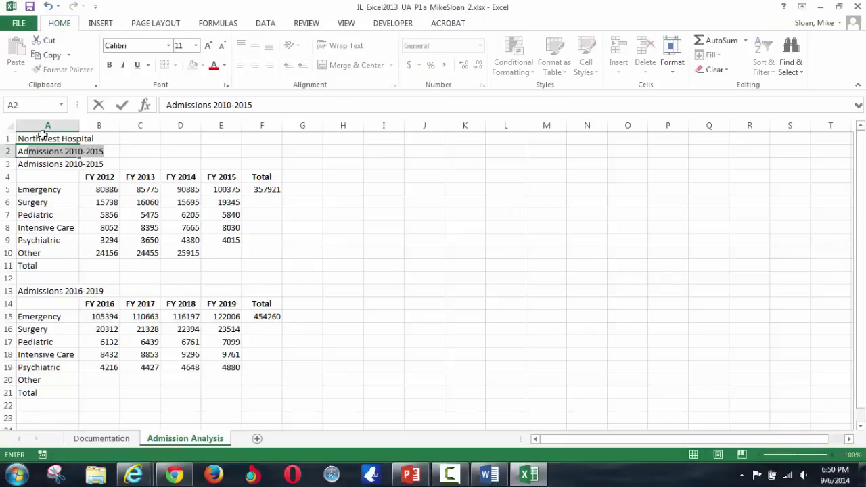
key("shift+Right")
key("shift+Right")
key("shift+Right")
key("shift+Right")
key("shift+Right")
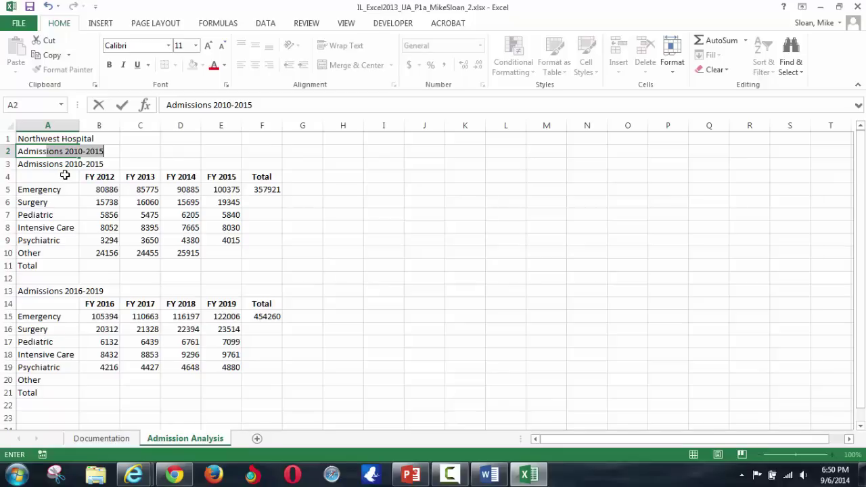
key("shift+Right")
key("shift+Right")
key("shift+Right")
key("shift+Right")
type("Analysis")
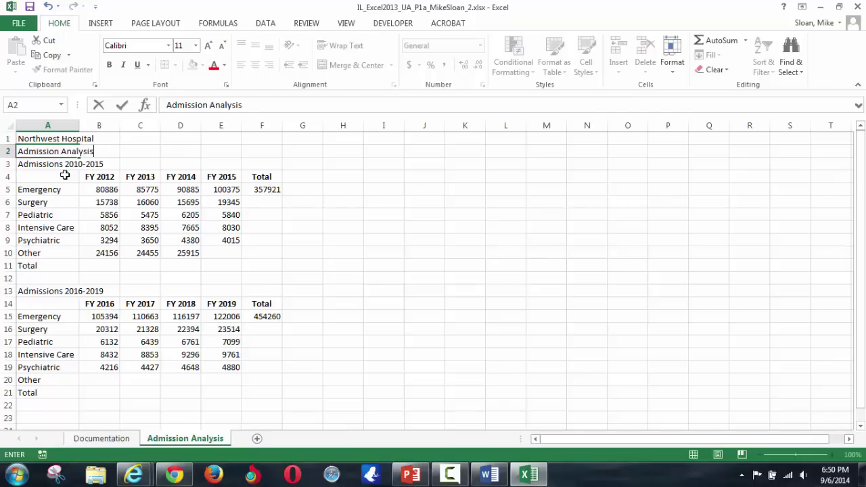
key("Return")
key("Up")
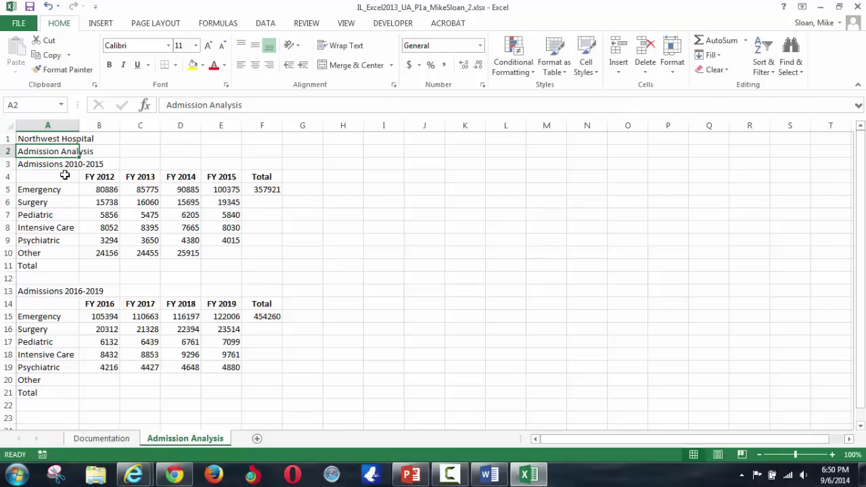
key("alt+Tab")
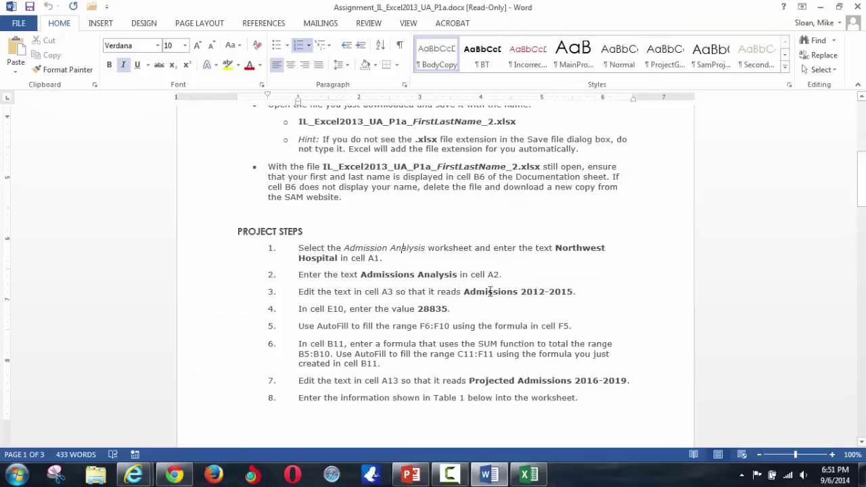
- Review step 2 in the Word instructions, then save the Excel workbook
left_click_drag(414, 275, 410, 275)
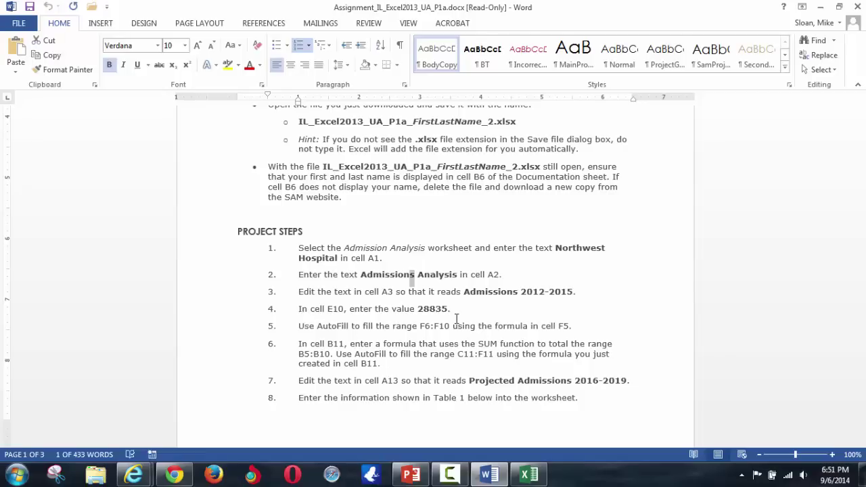
key("alt+Tab")
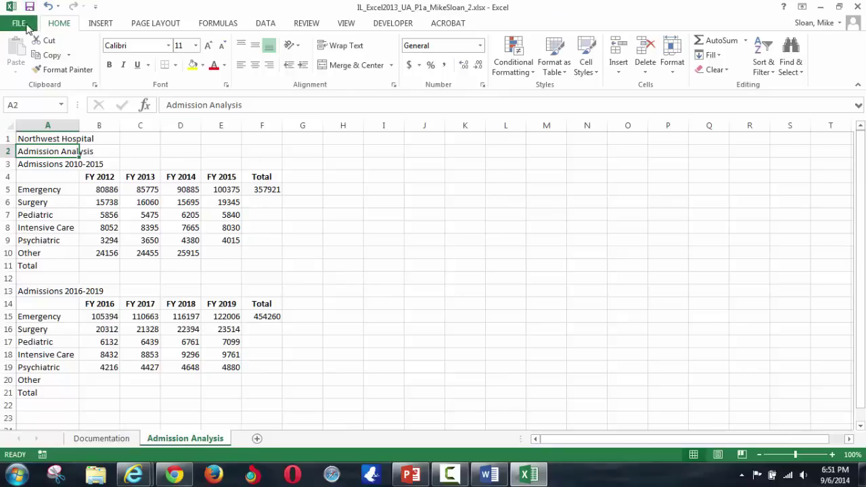
left_click(27, 24)
left_click(25, 126)
- Copy 'Admissions Analysis' from step 2 of the Word instructions and return to Excel
key("alt+Tab")
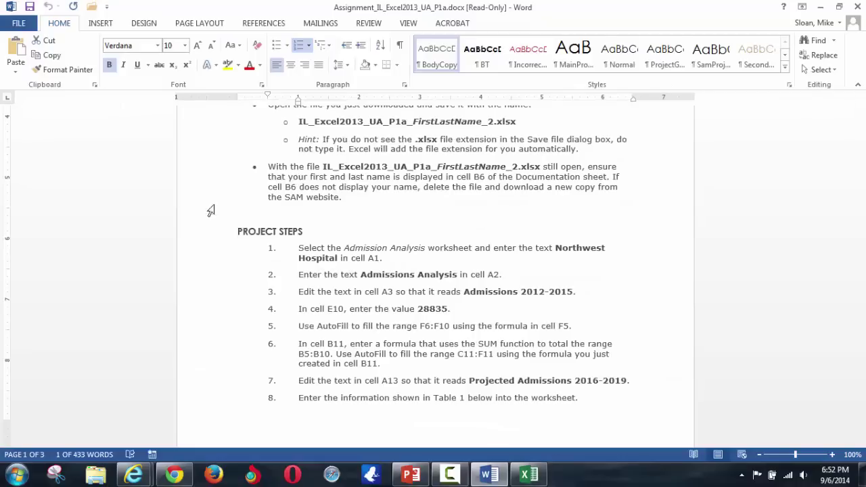
left_click_drag(361, 276, 458, 276)
key("ctrl+c")
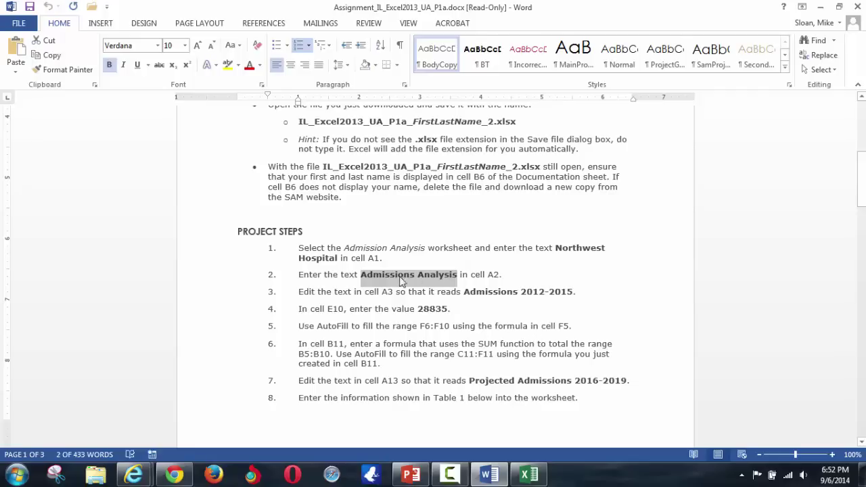
right_click(383, 278)
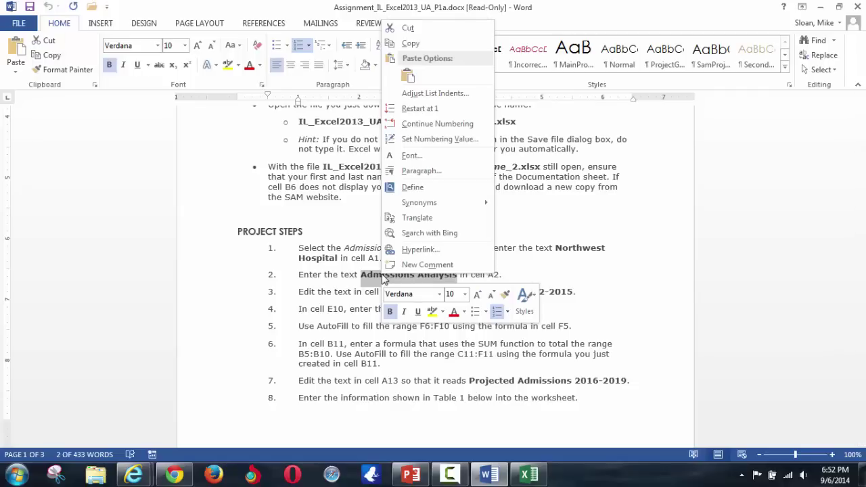
key("Escape")
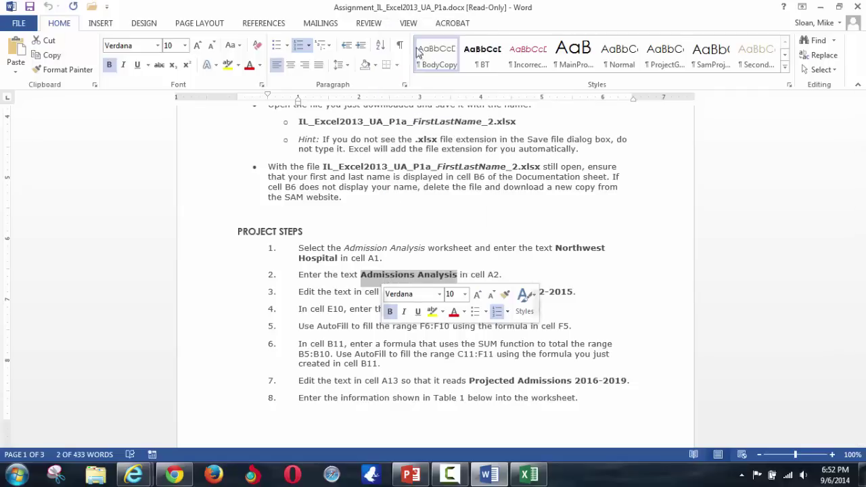
key("alt+Tab")
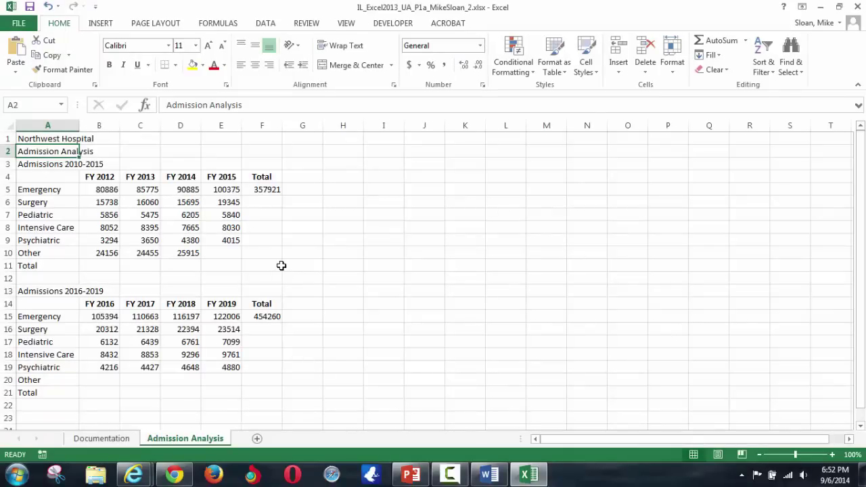
- Paste Admissions Analysis into A2 with Match Destination Formatting, replacing the bold Verdana paste
key("Delete")
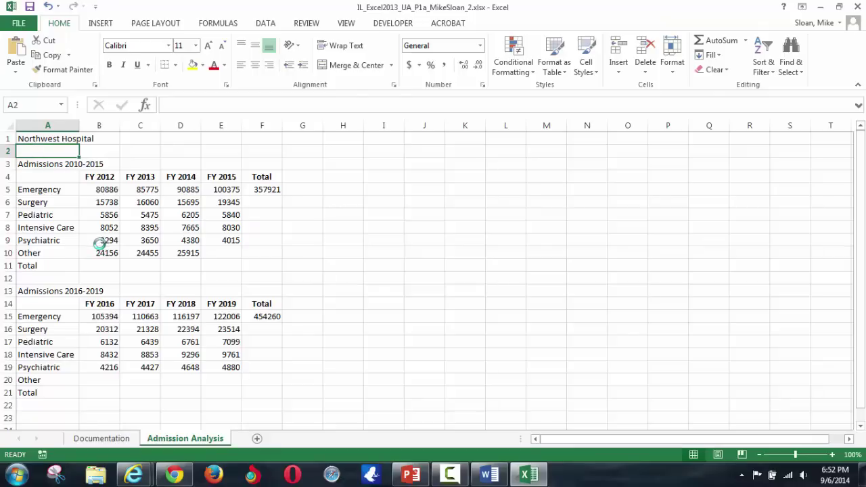
key("ctrl+v")
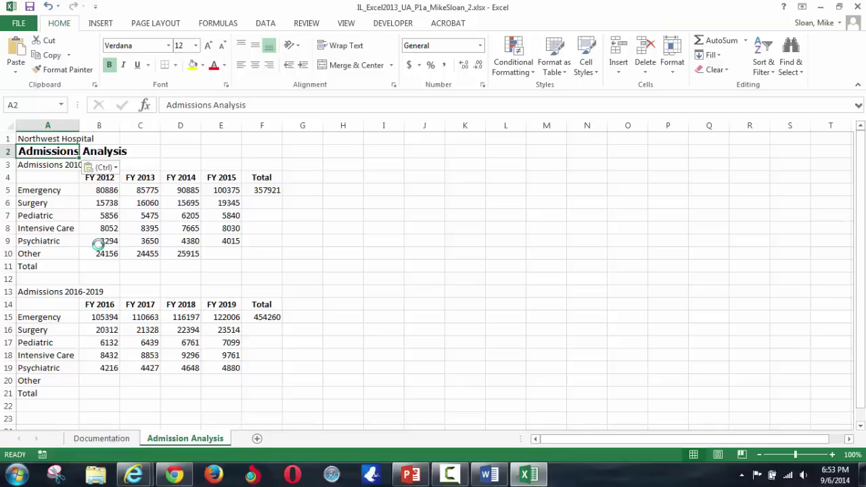
key("ctrl+z")
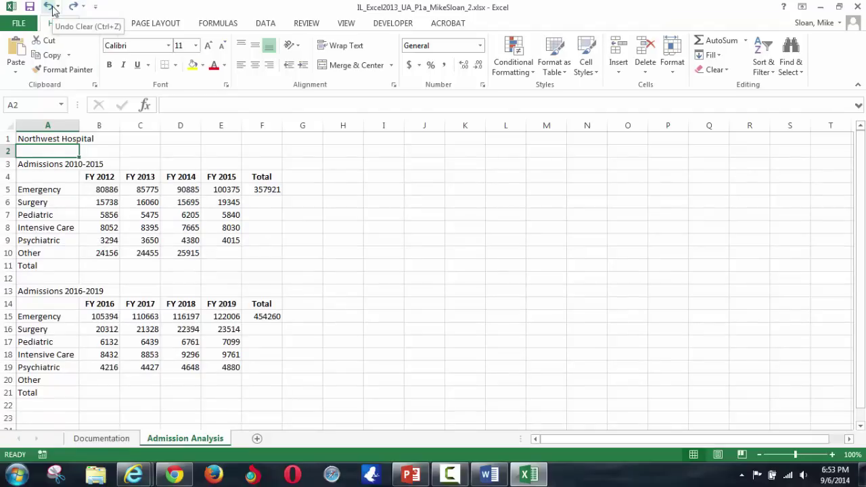
right_click(37, 154)
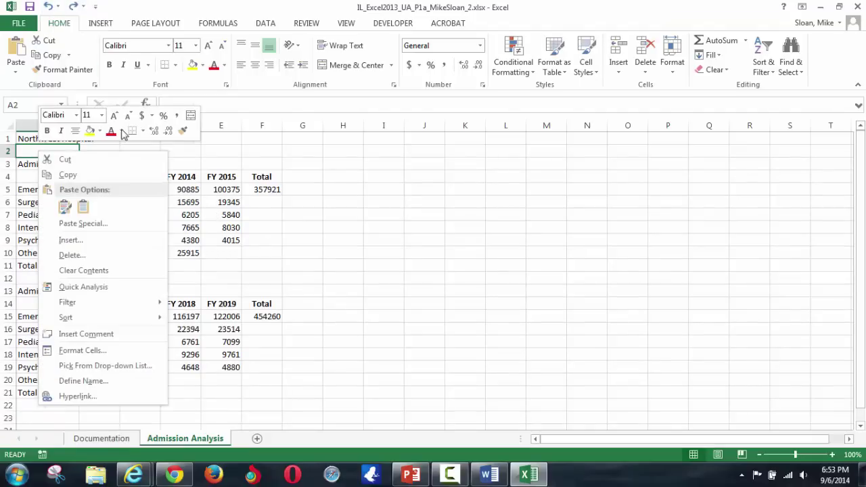
left_click(84, 209)
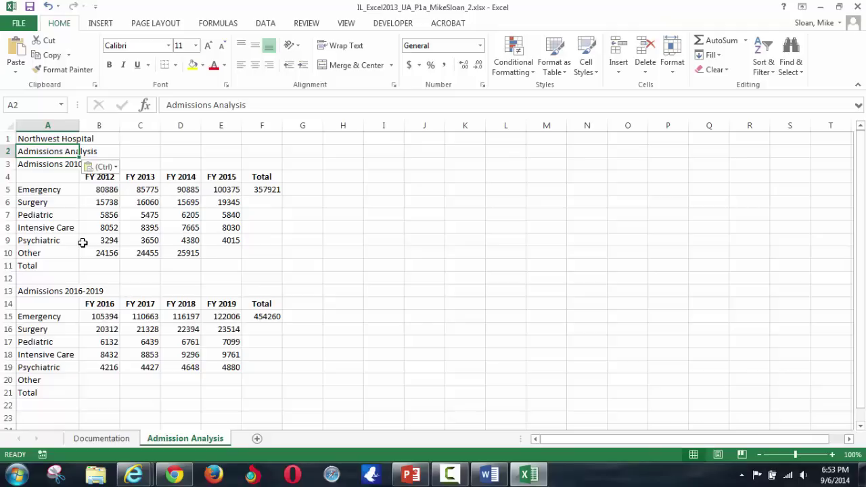
key("Delete")
key("ctrl+v")
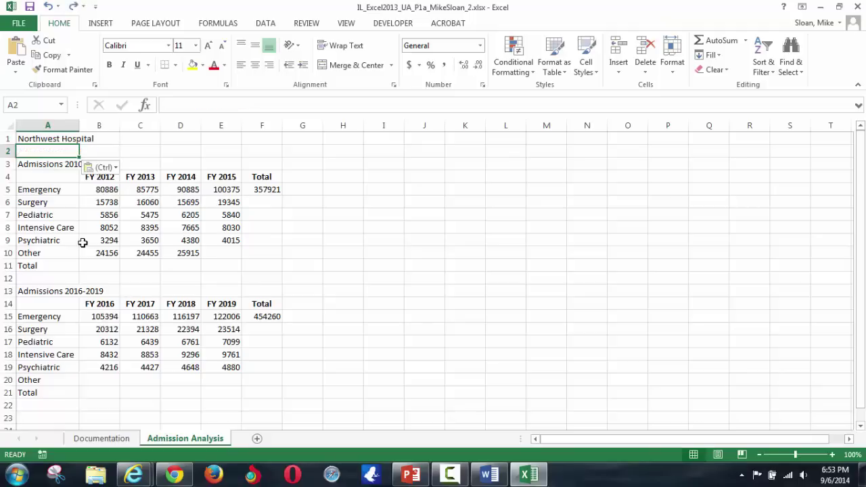
left_click(116, 170)
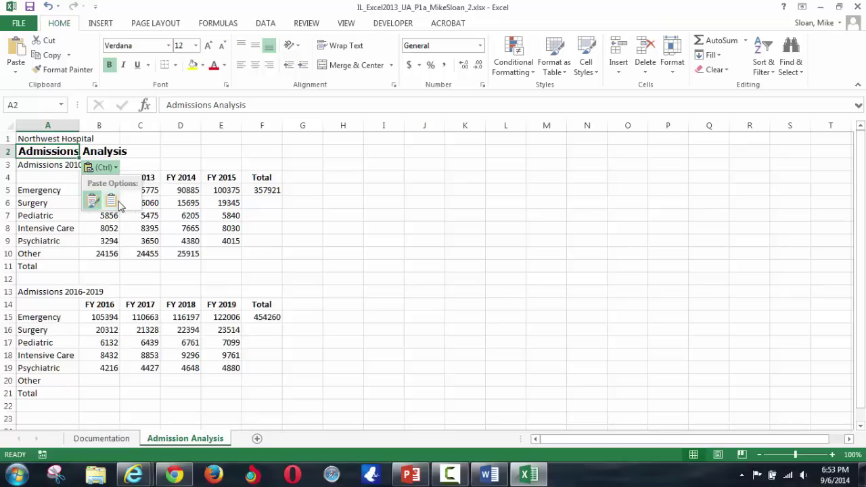
left_click(116, 202)
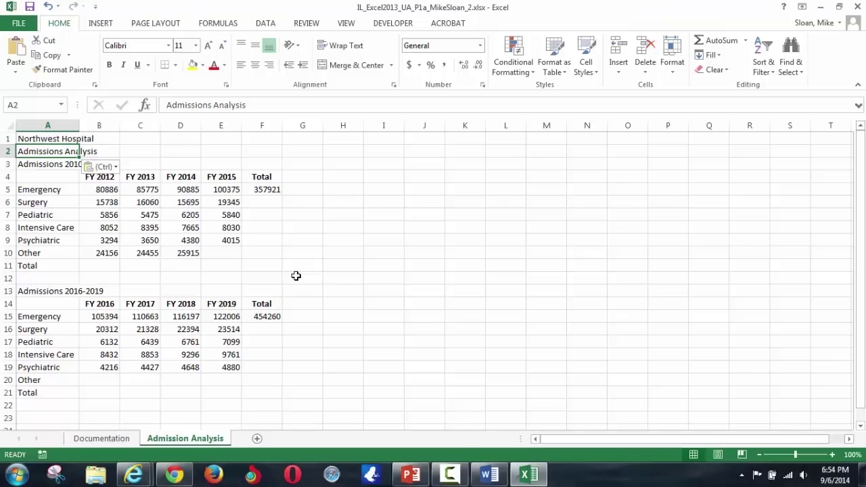
- Delete the trailing s of Admissions in A2 via the formula bar
left_click(211, 105)
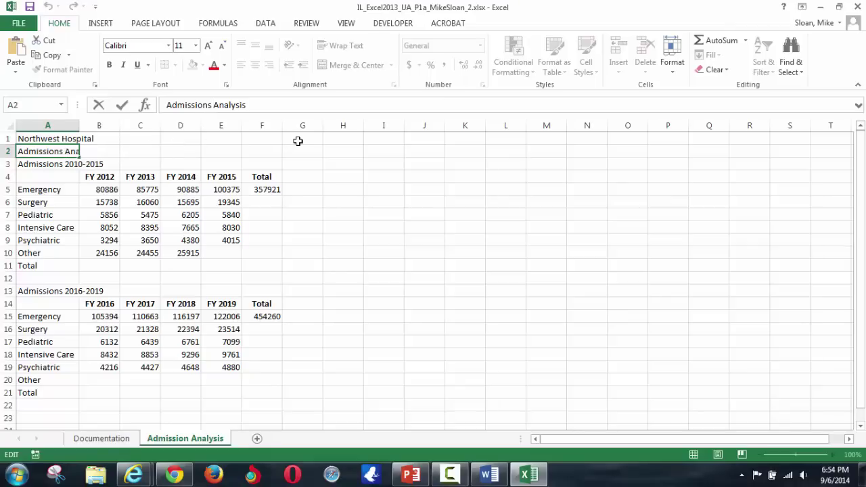
key("BackSpace")
key("Return")
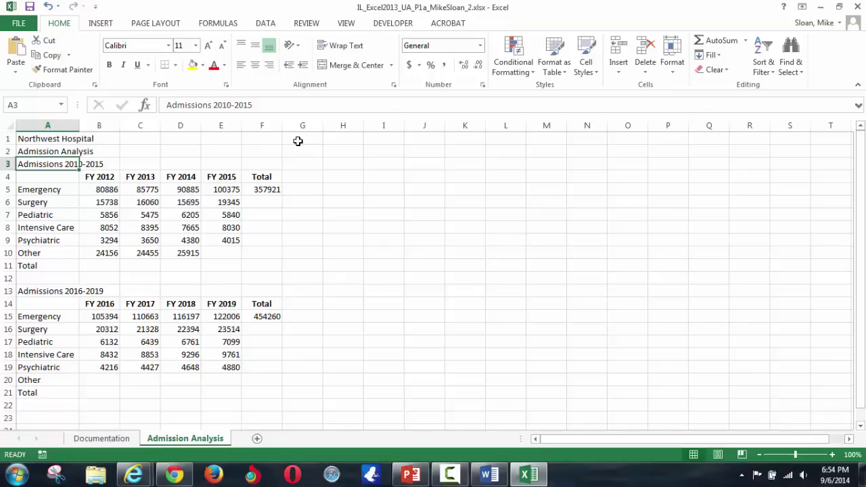
- Read step 3 of the Word project instructions, then come back to the Excel workbook
key("alt+Tab")
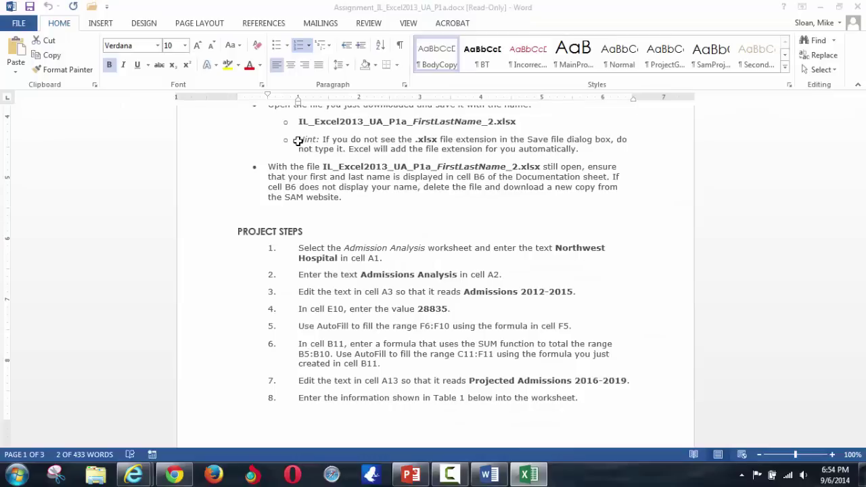
left_click(485, 292)
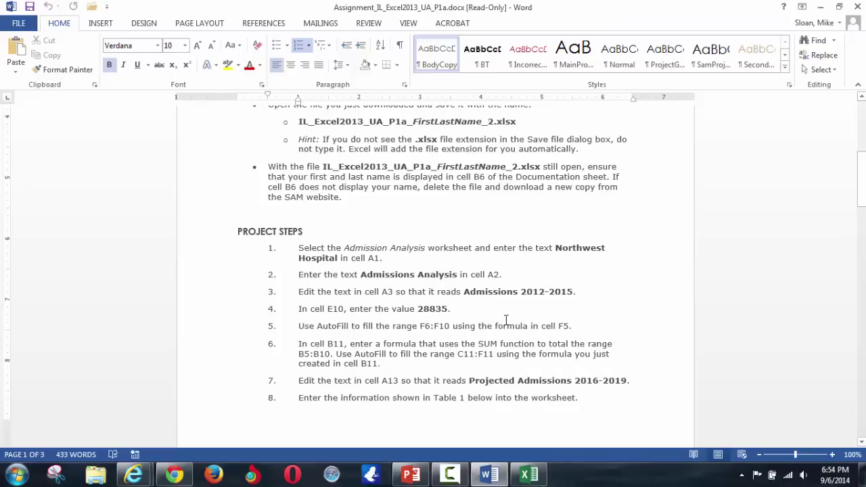
key("alt+Tab")
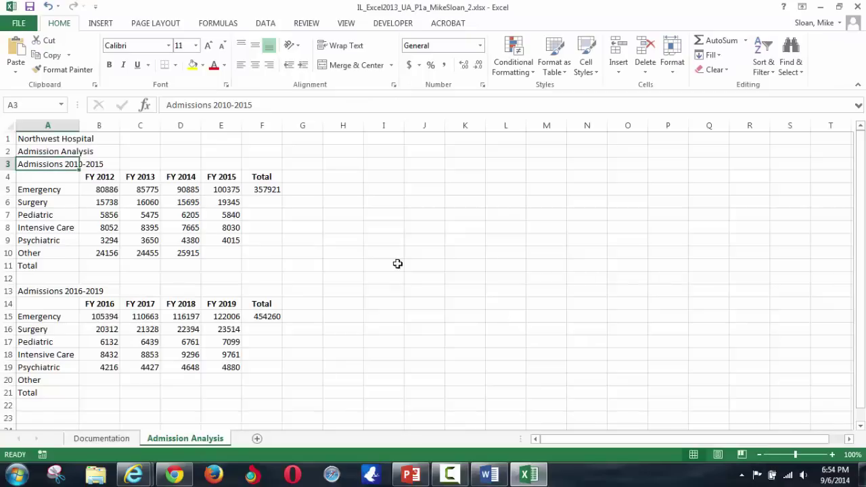
- Change the A3 title from Admissions 2010-2015 to Admissions 2012-2015
left_click(230, 105)
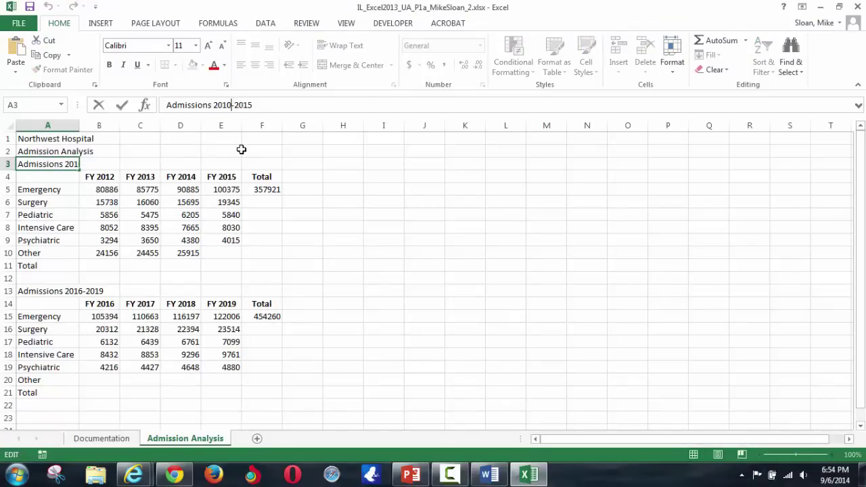
key("BackSpace")
type("2")
key("Return")
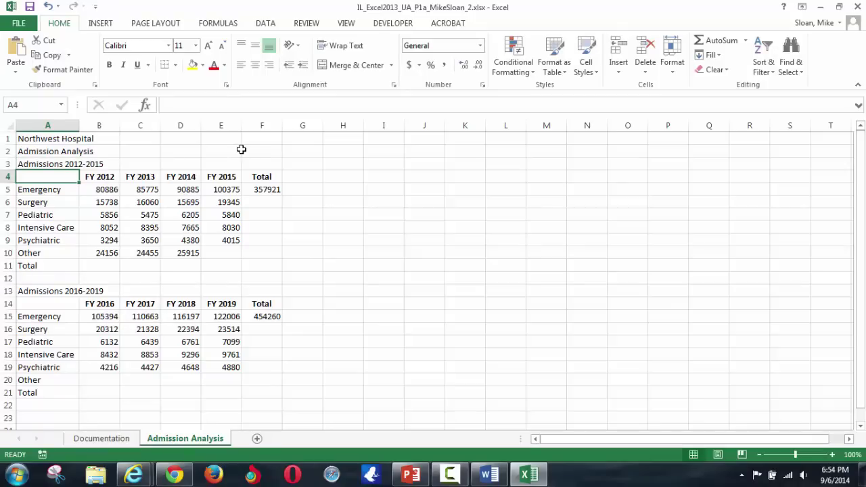
key("Up")
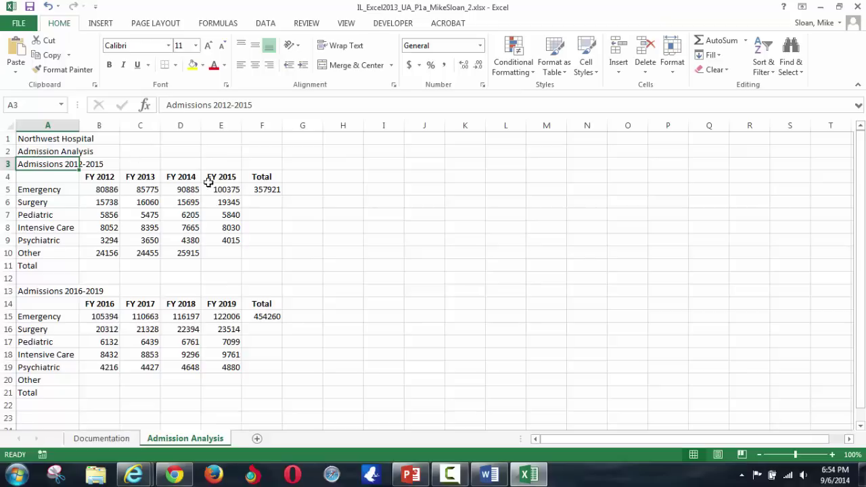
- Jump to H40 with the Name Box and check nearby cells, ending on B8 (8052)
left_click(295, 241)
left_click(302, 256)
left_click(308, 280)
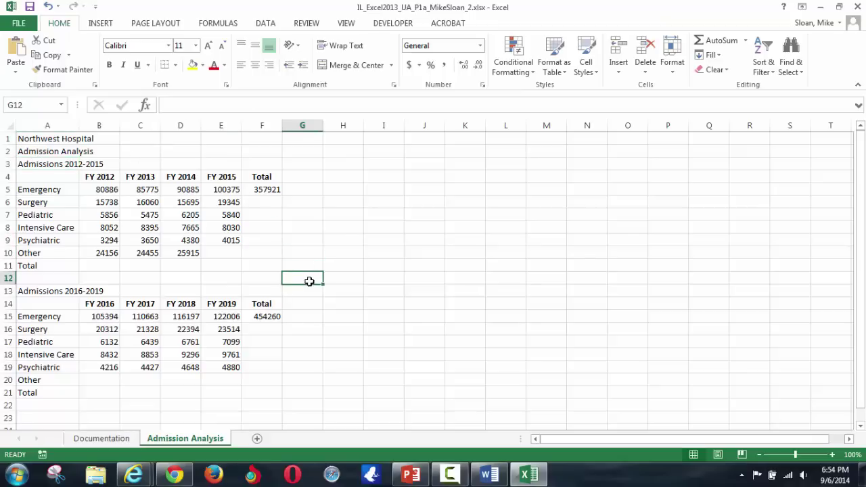
left_click(27, 105)
type("H40")
key("Return")
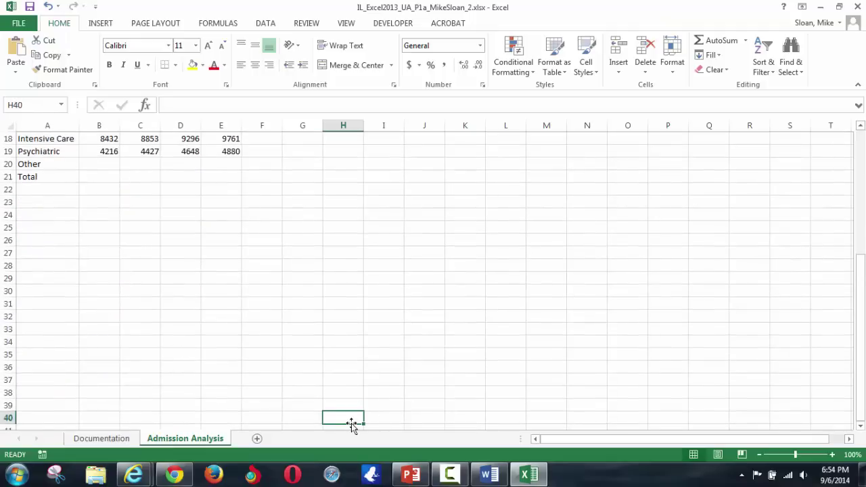
scroll(331, 405, "up", 6)
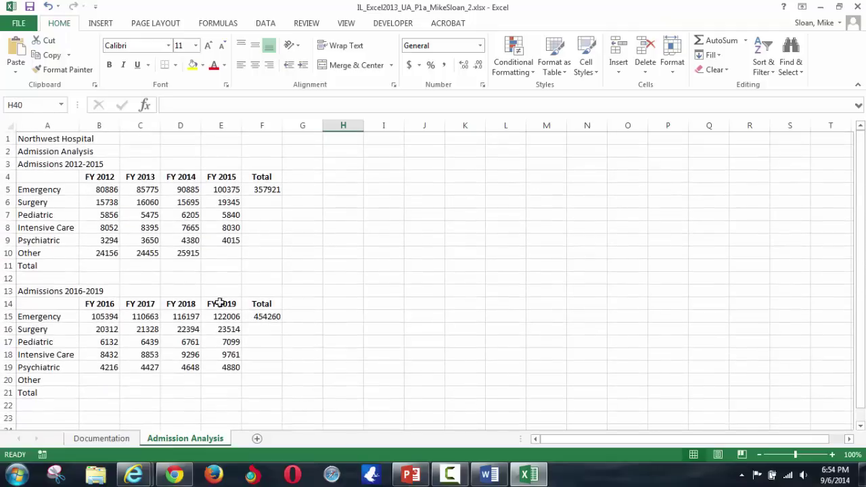
left_click(121, 270)
left_click(96, 228)
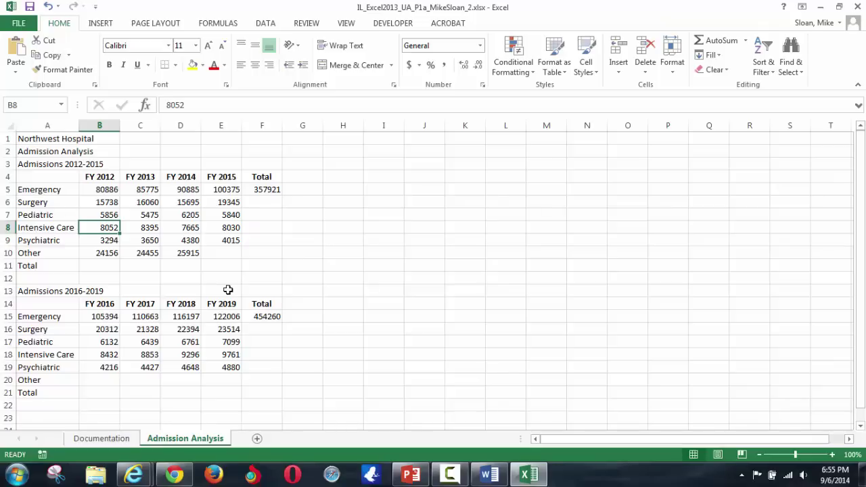
- Scroll the Word instructions down to step 4, then return to the Excel workbook
key("alt+Tab")
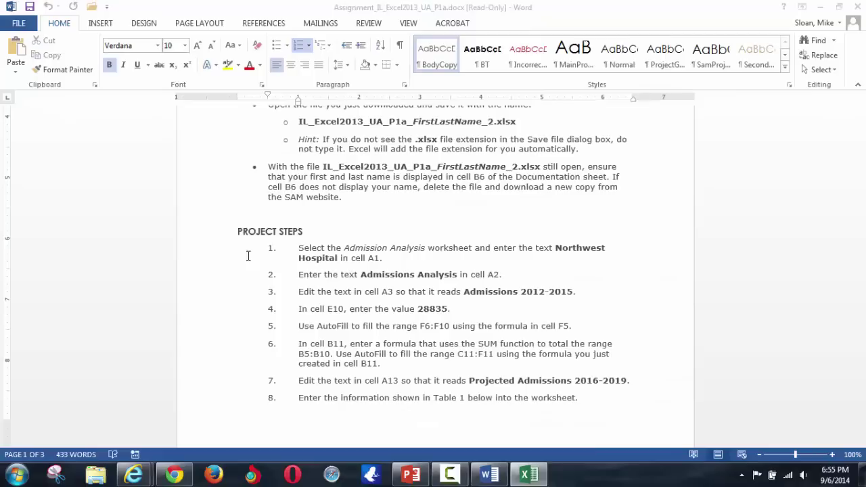
scroll(452, 308, "down", 1)
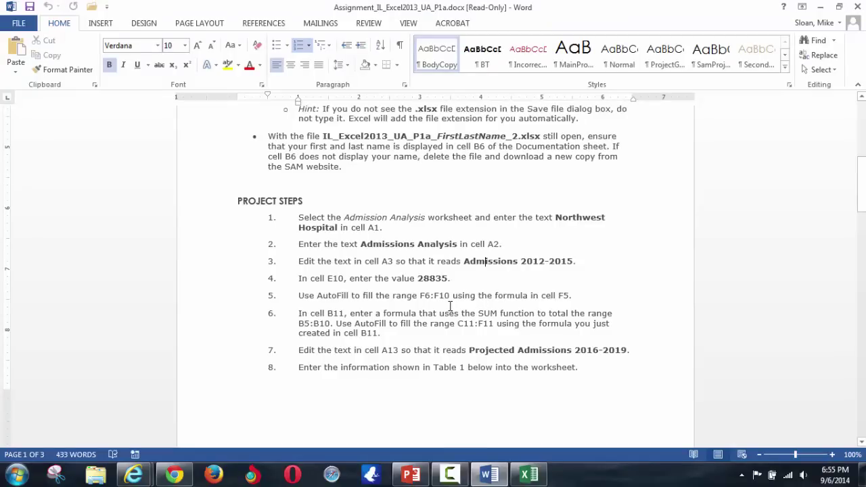
key("alt+Tab")
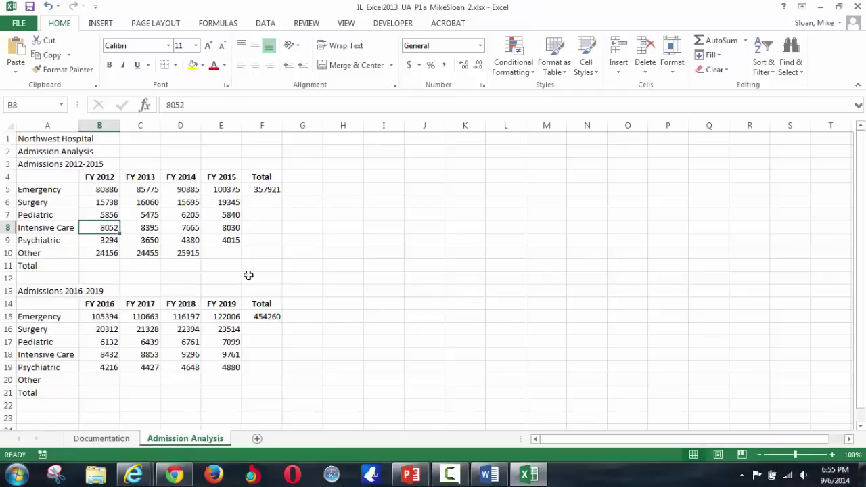
- Enter 28835 in cell E10 as the FY 2015 Other admissions value
left_click(224, 253)
type("28835")
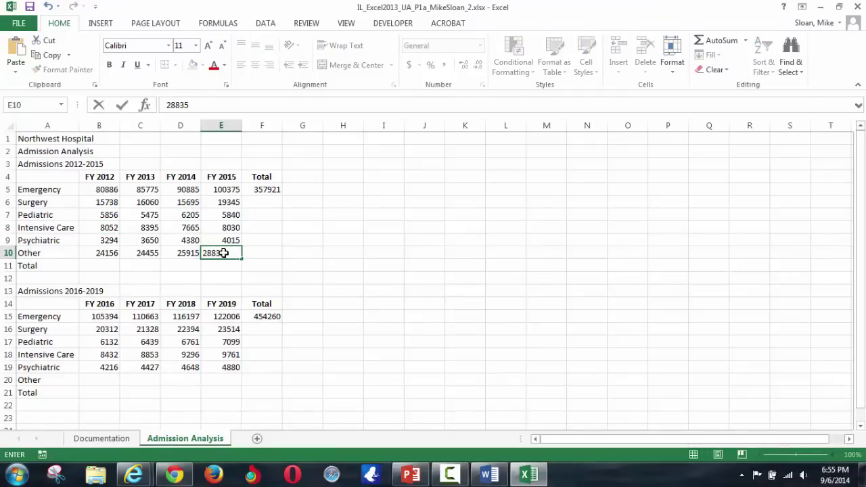
key("Return")
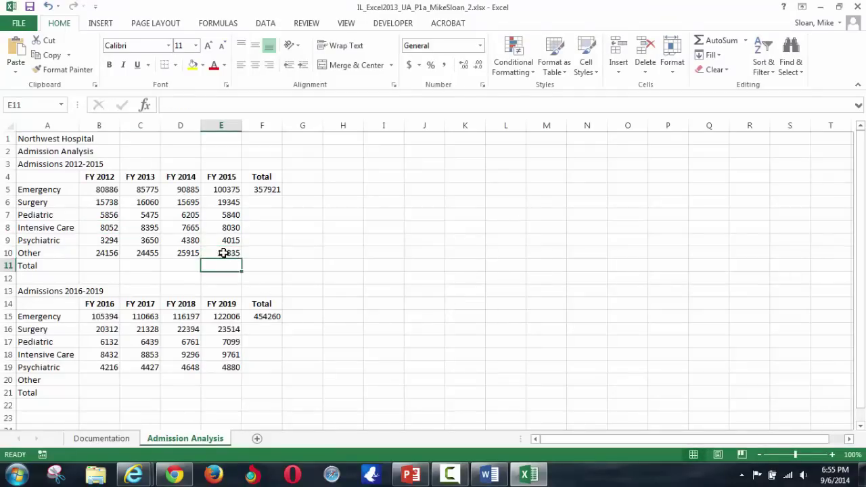
- Recheck the Word instructions, then select F5 to inspect its total formula
key("alt+Tab")
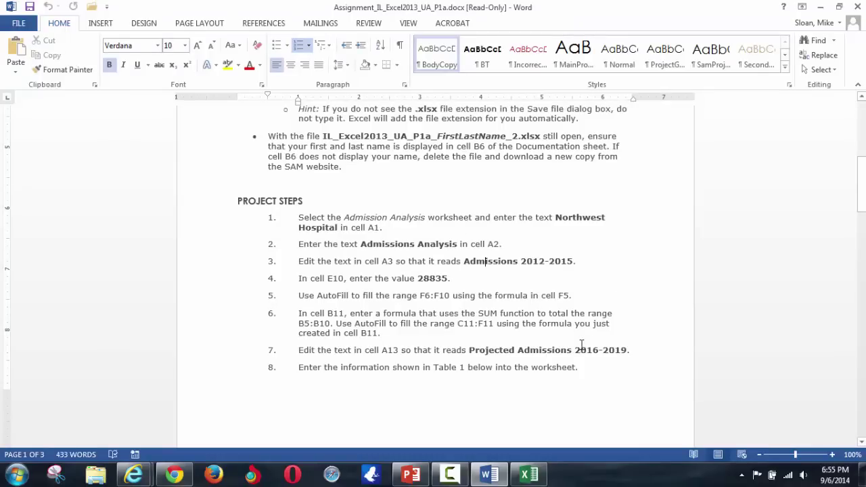
key("alt+Tab")
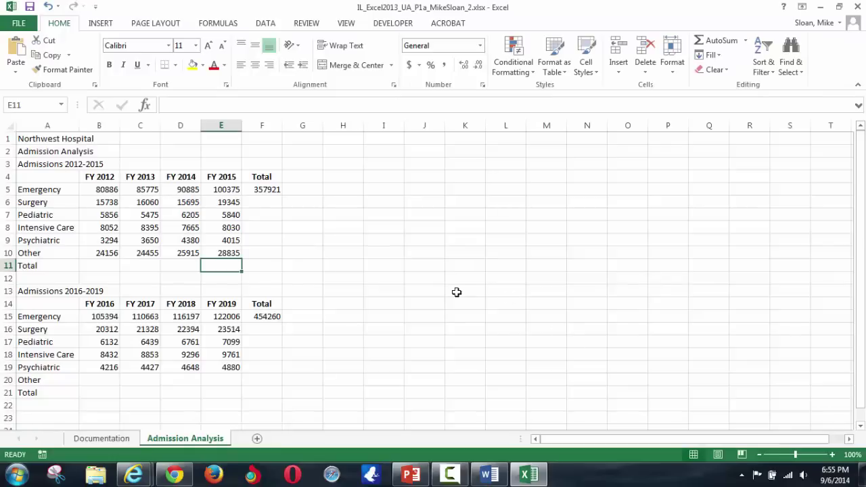
left_click(274, 189)
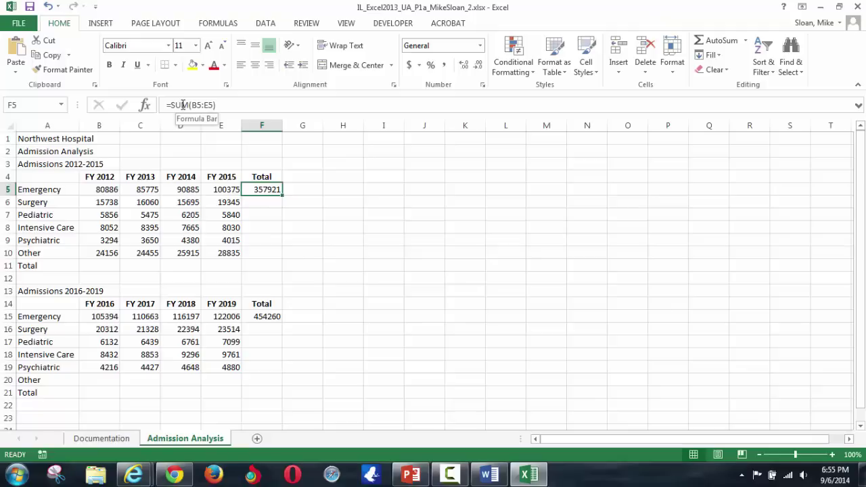
left_click(116, 188)
left_click(154, 190)
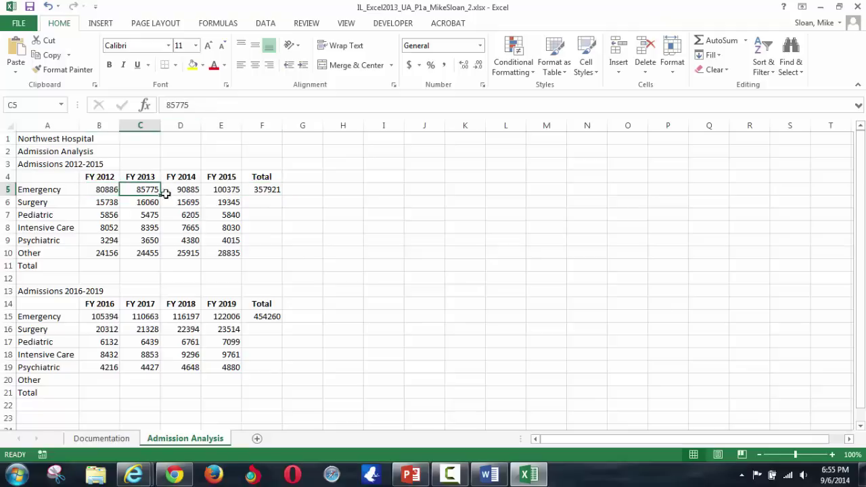
key("Right")
key("Right")
key("Right")
key("Right")
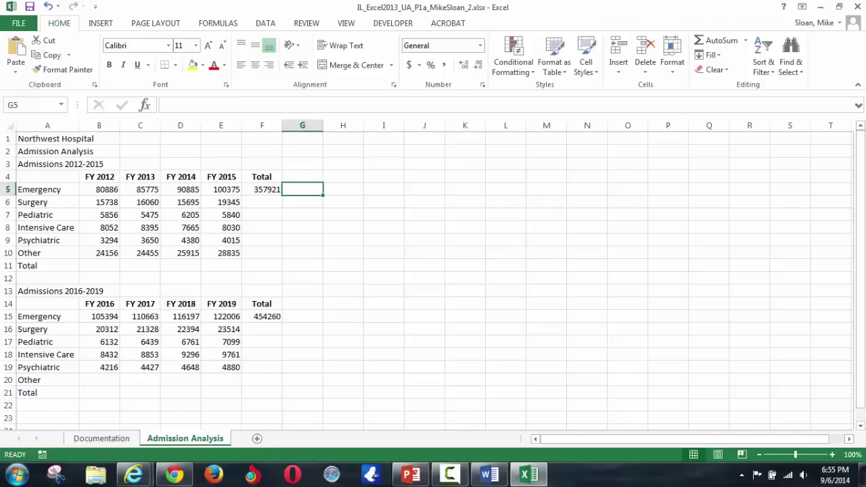
left_click(262, 189)
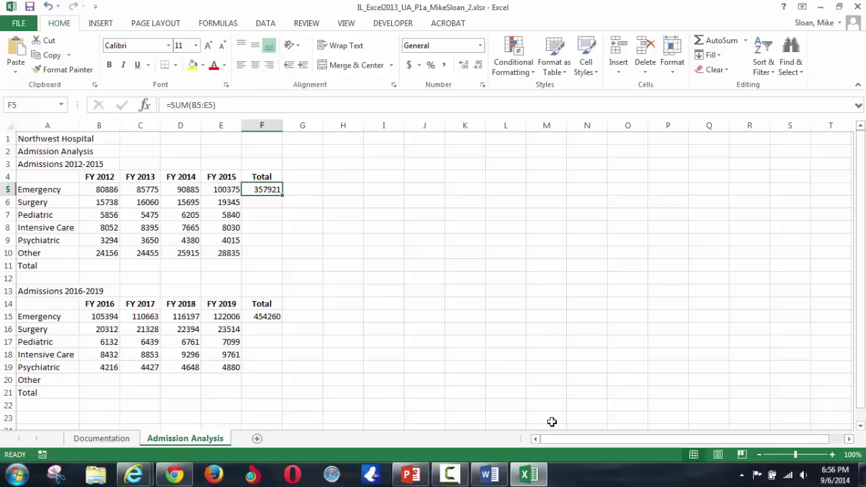
key("Right")
- Enter =B5+C5+D5+E5 in G5, adding the four Emergency values to 357921
type("=")
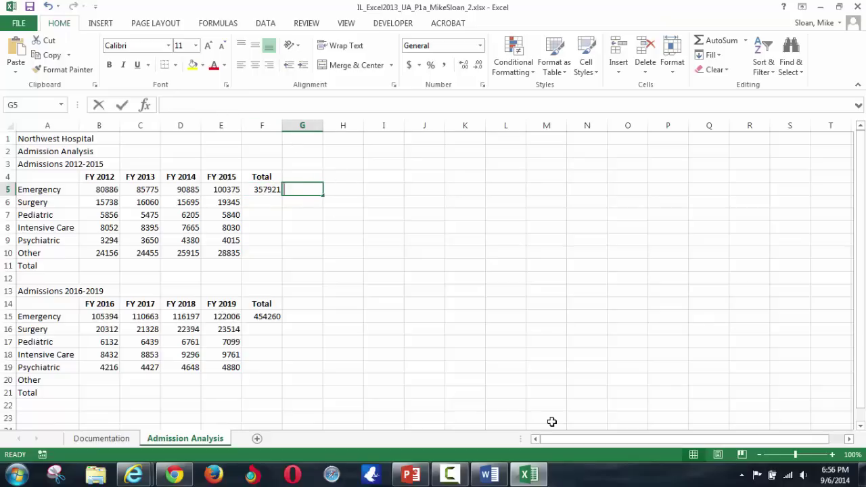
left_click(91, 189)
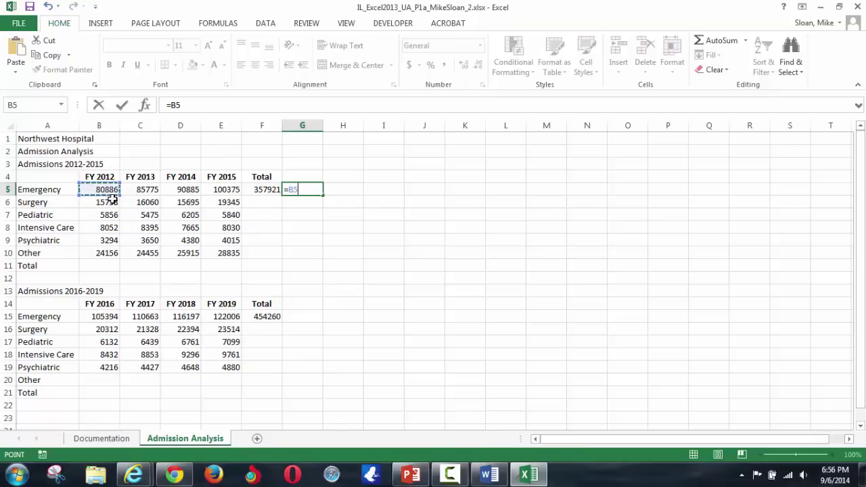
type("+")
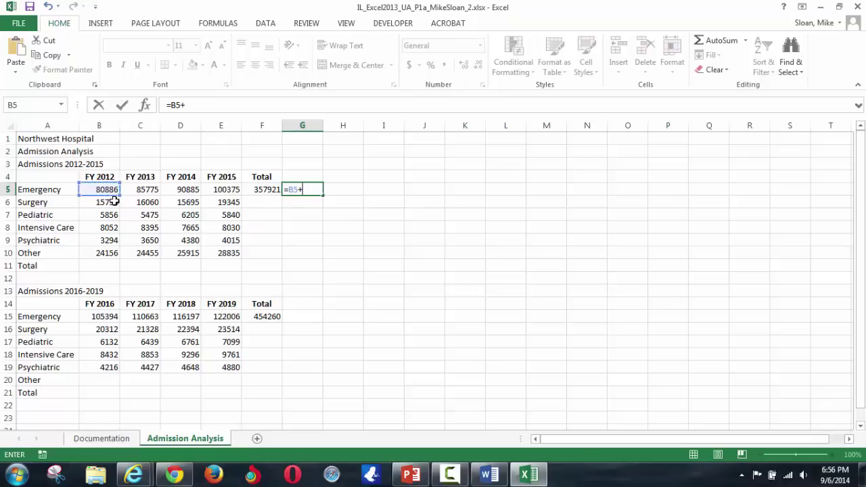
left_click(137, 191)
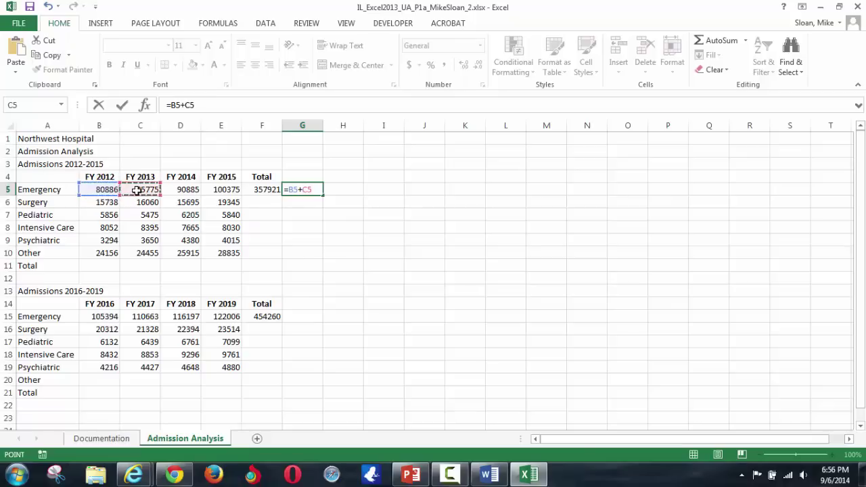
type("+")
left_click(175, 192)
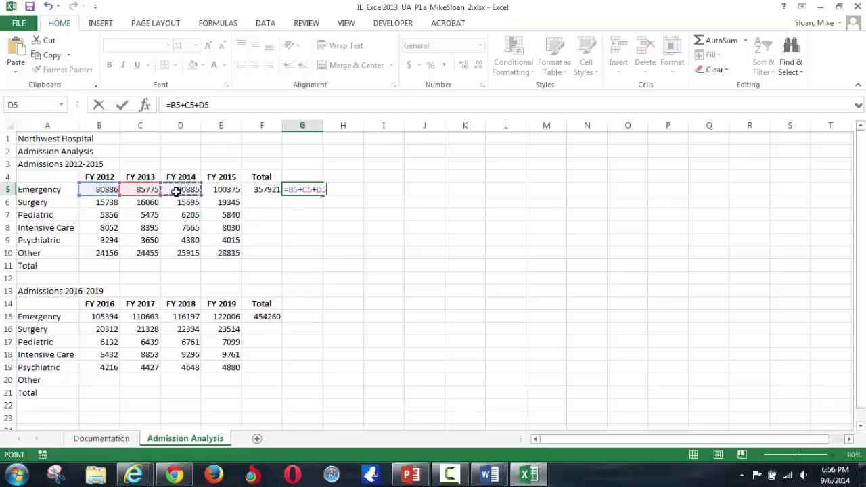
type("+")
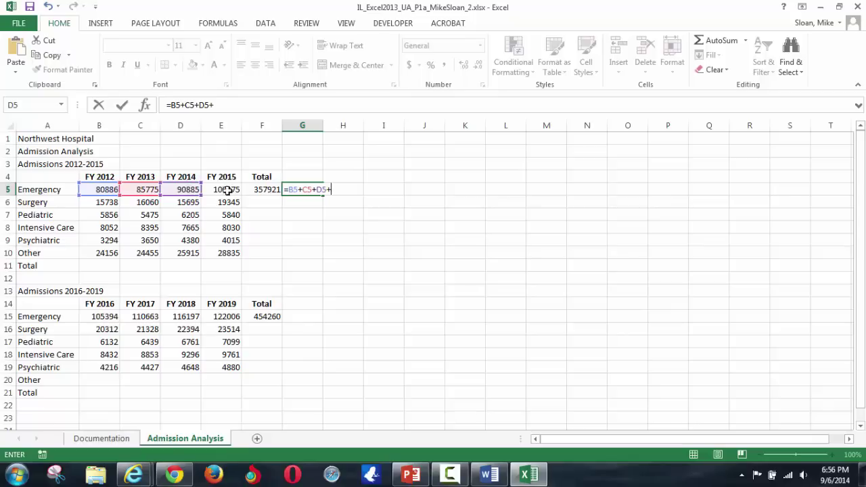
left_click(222, 192)
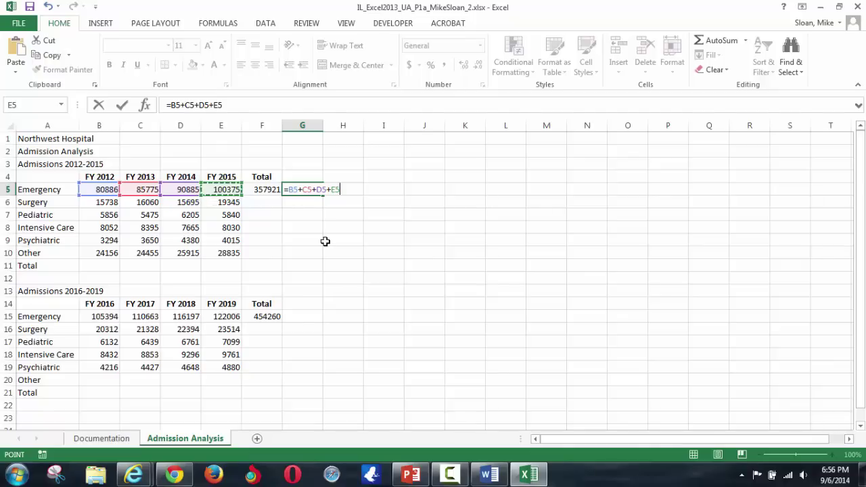
left_click(297, 216)
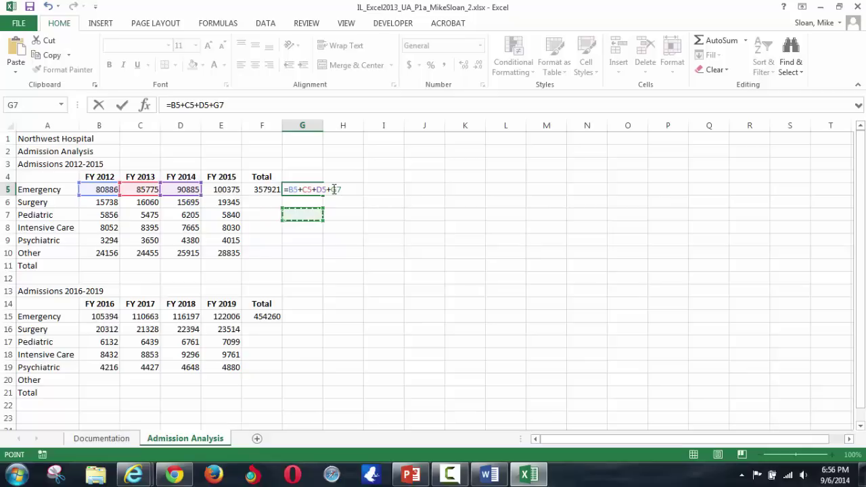
left_click(232, 186)
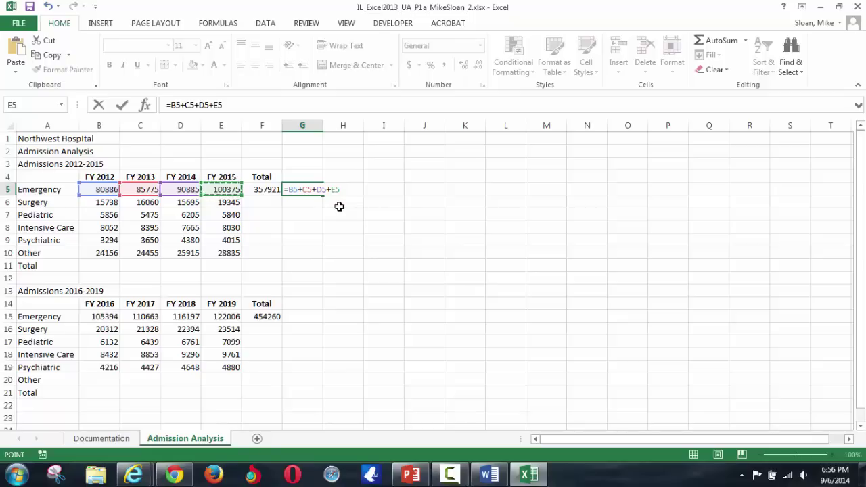
key("Return")
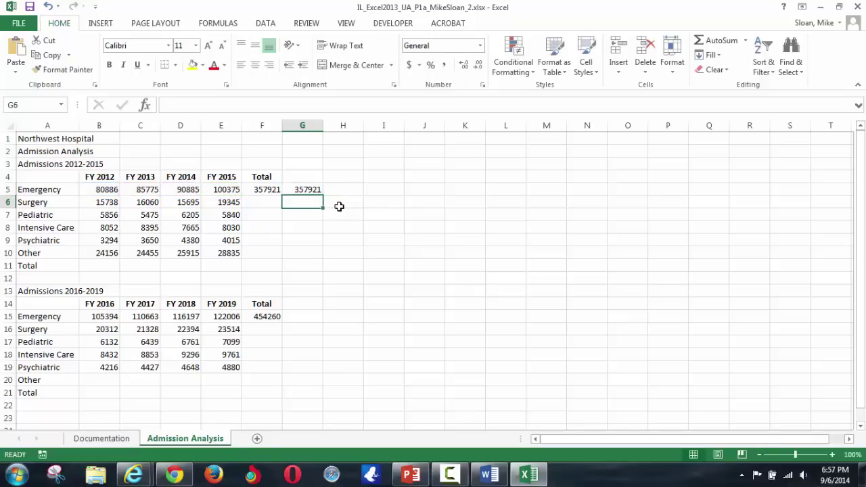
left_click(308, 188)
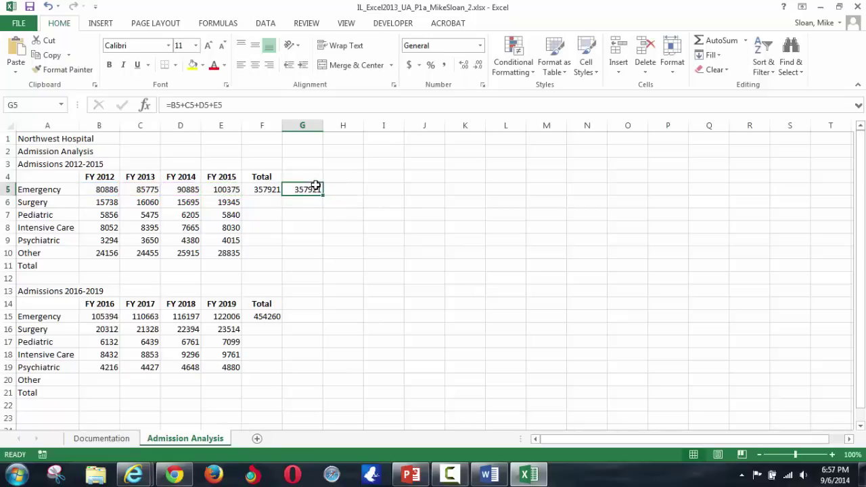
- Compare F5 with G5, then delete the G5 test formula and the F5 total
left_click(267, 187)
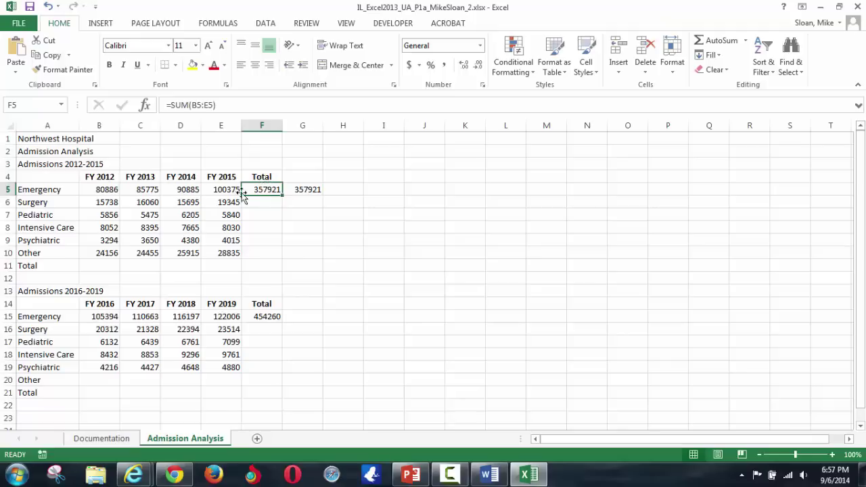
left_click(296, 190)
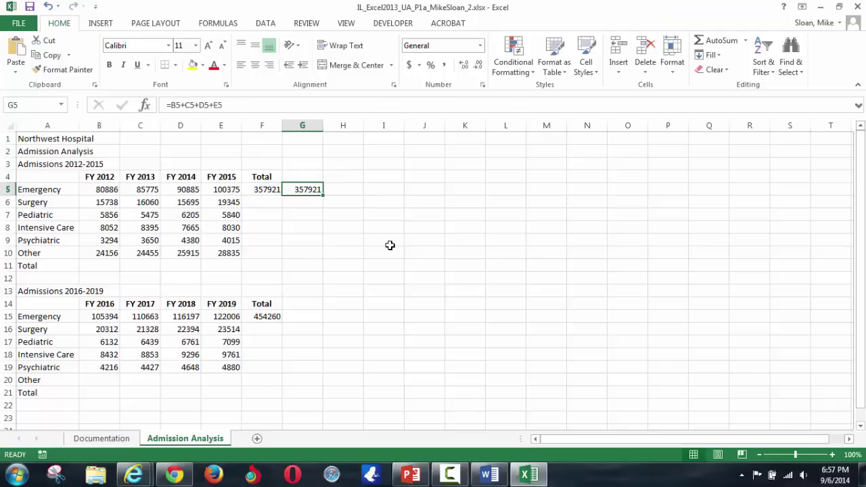
key("Delete")
key("Left")
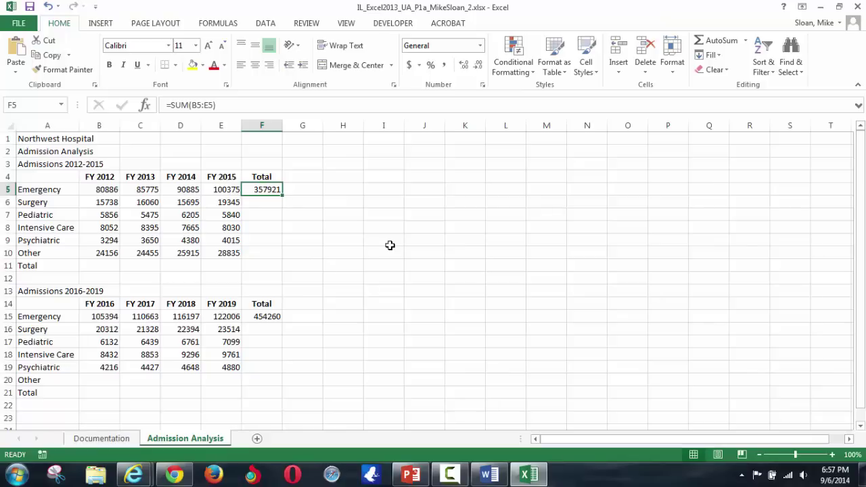
key("Delete")
- Type =sum( in F5 to begin a SUM formula for the Emergency row total
type("=")
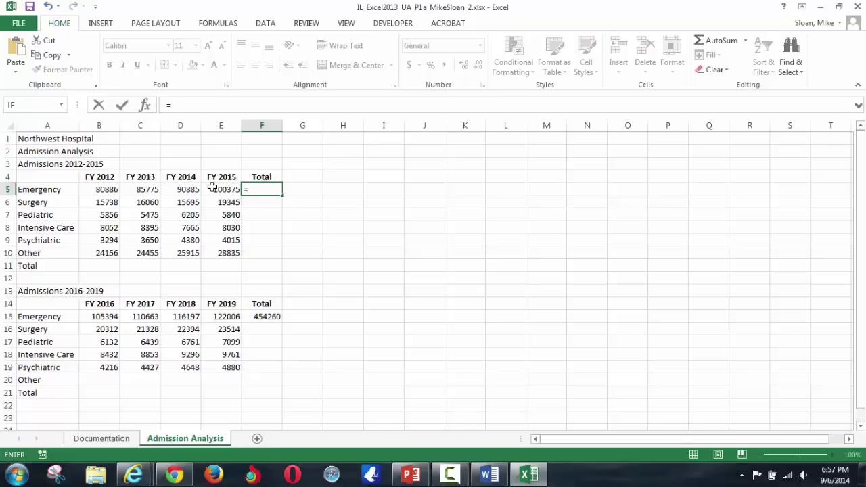
type("sum")
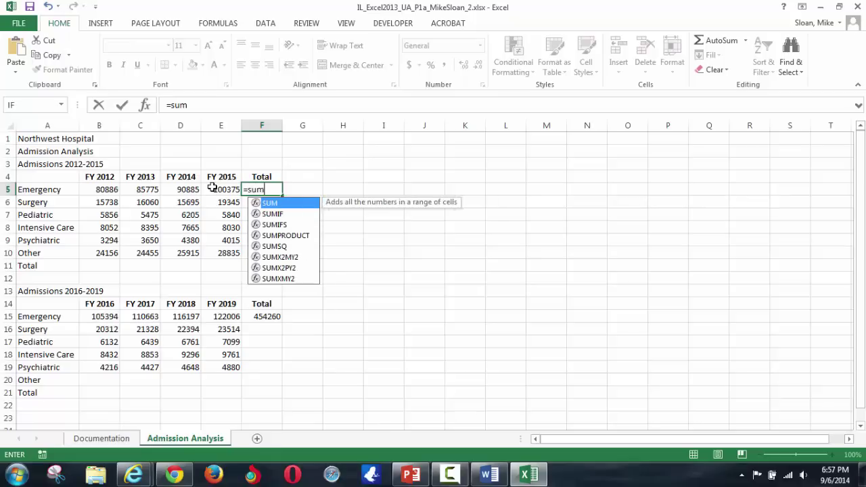
type("({[")
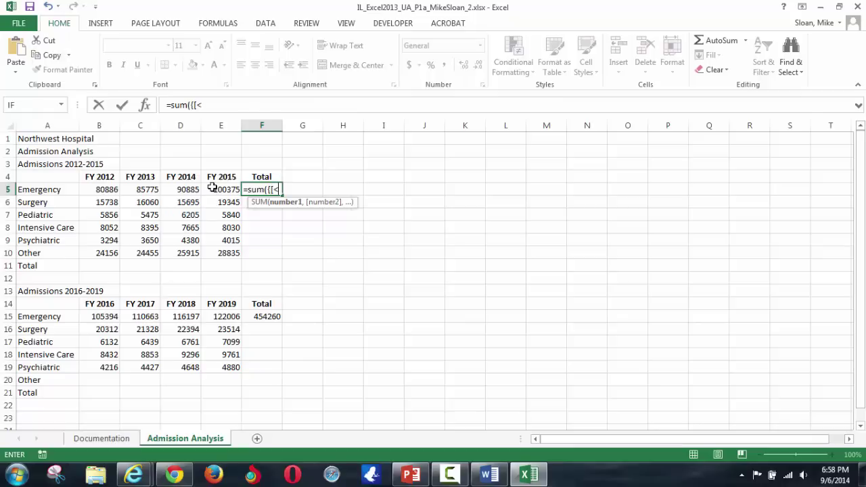
- Remove the stray characters and the wrong E5:F5 argument from the F5 formula
key("BackSpace")
key("BackSpace")
type("[")
key("BackSpace")
left_click_drag(212, 188, 212, 189)
type("`")
left_click(266, 189)
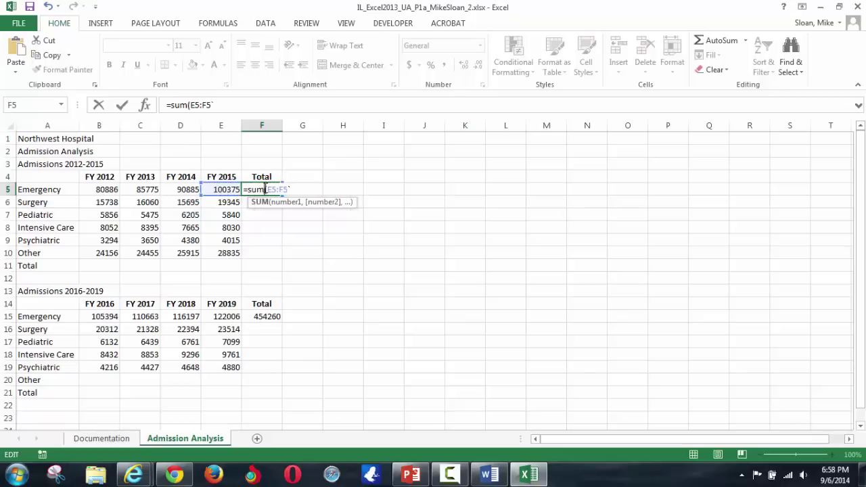
left_click_drag(268, 189, 286, 190)
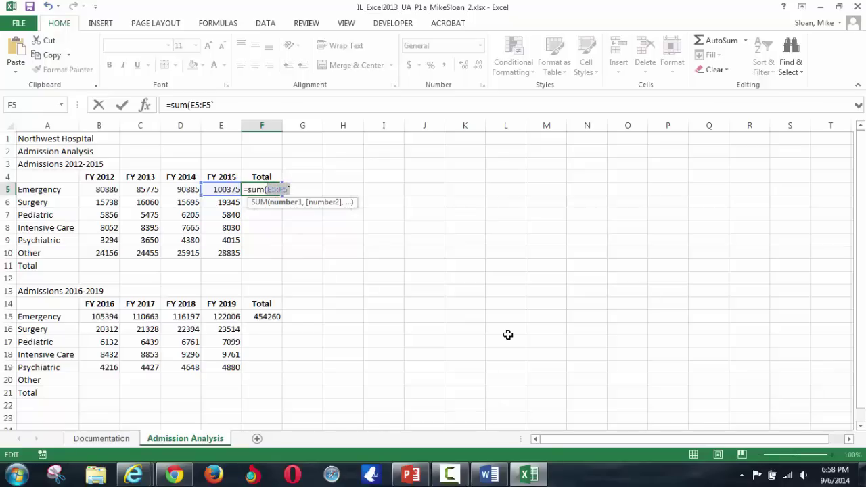
key("BackSpace")
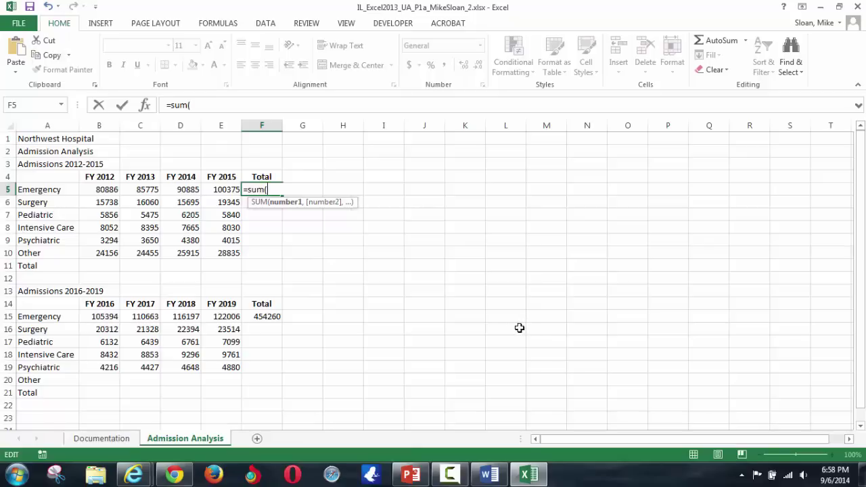
- Set F5's formula to =SUM(B5:E5), giving an Emergency total of 357921
left_click(92, 188)
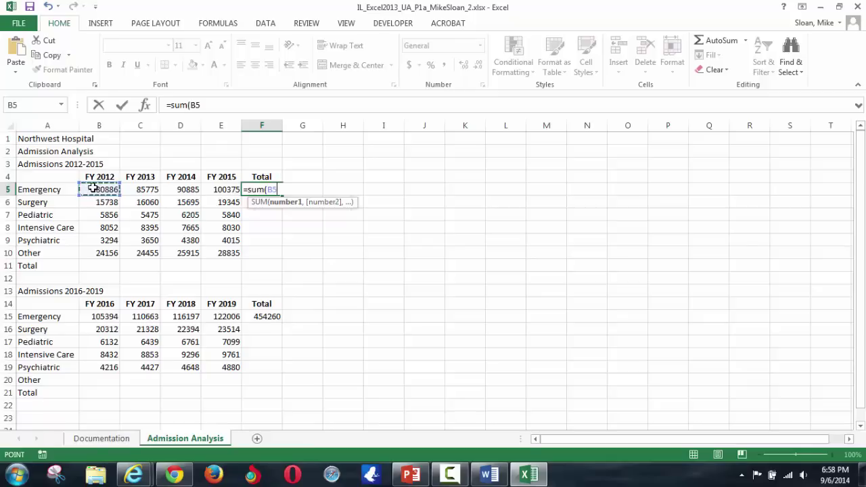
key("F8")
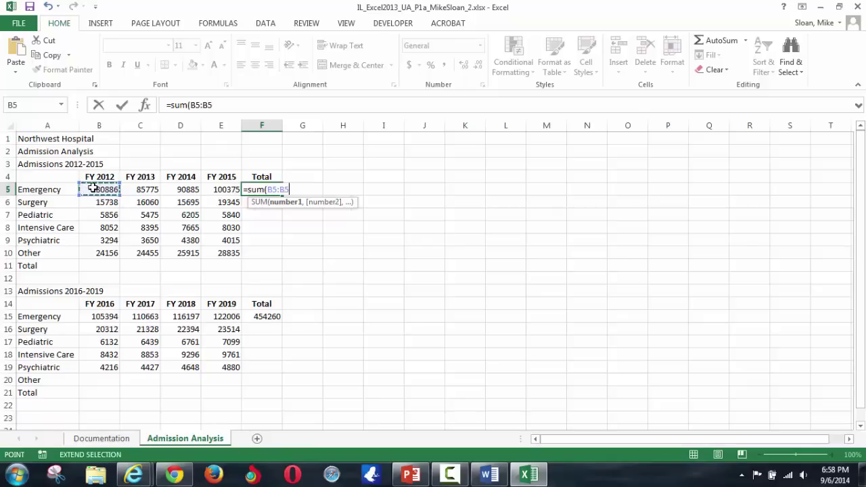
left_click(215, 190)
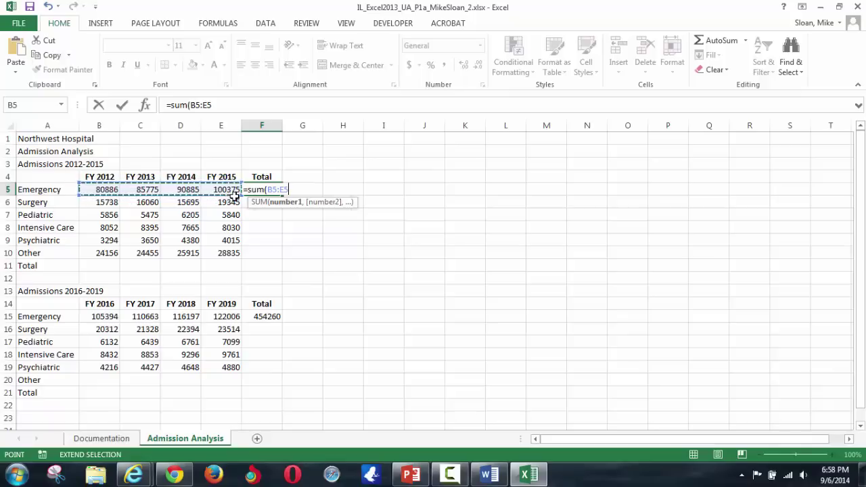
key("Return")
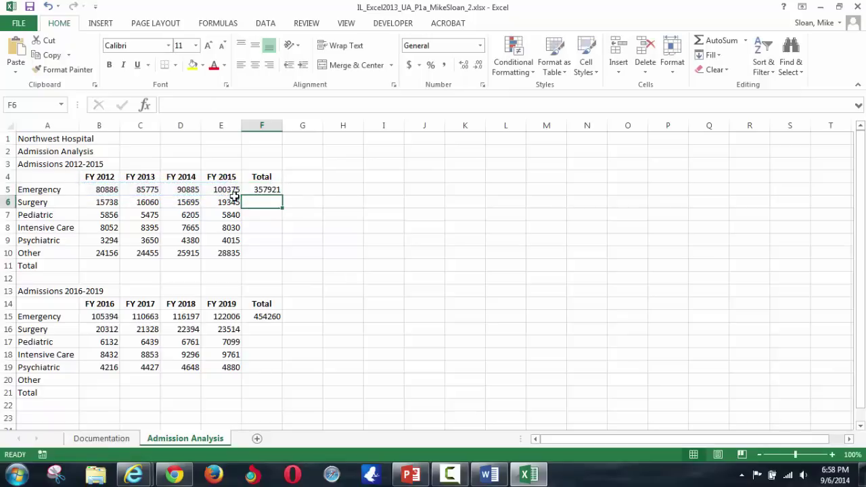
key("Up")
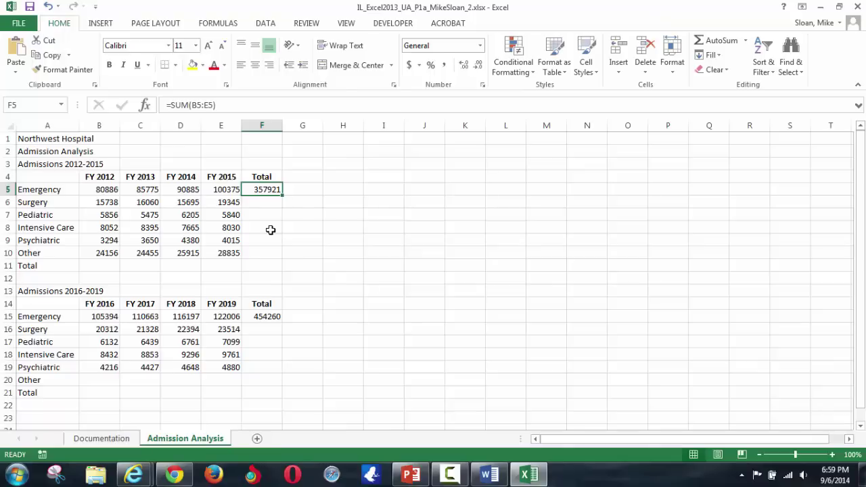
left_click(530, 475)
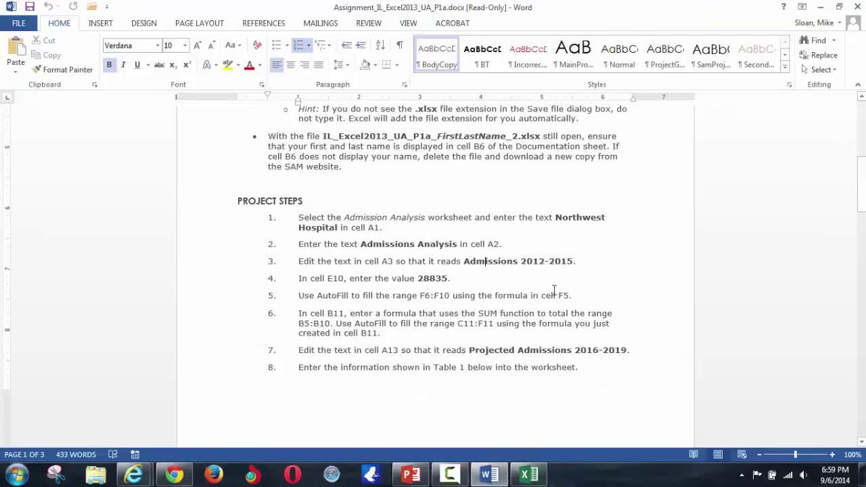
left_click_drag(582, 298, 306, 299)
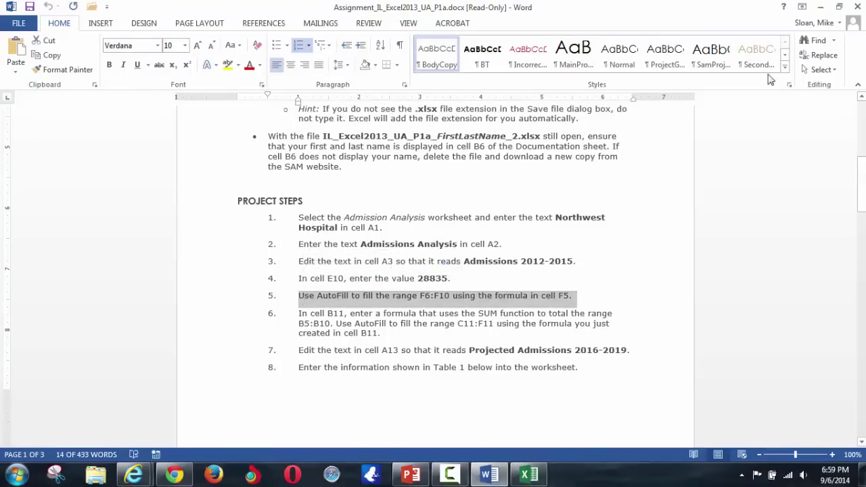
left_click(821, 7)
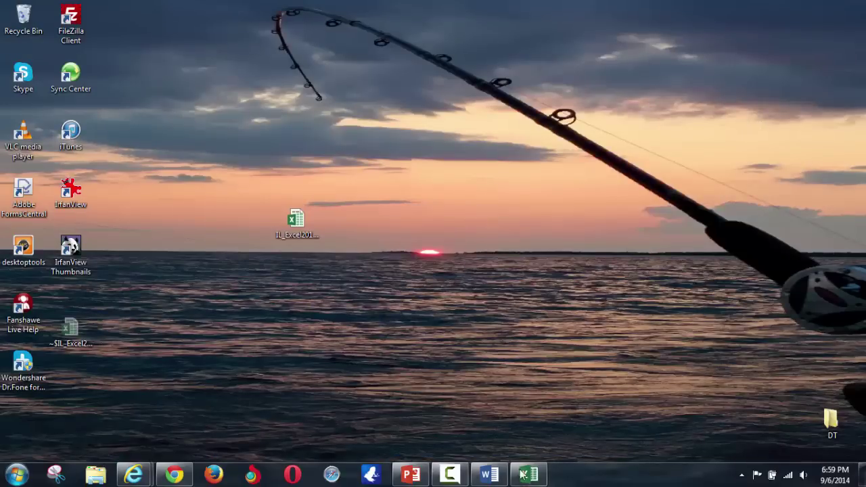
left_click(529, 475)
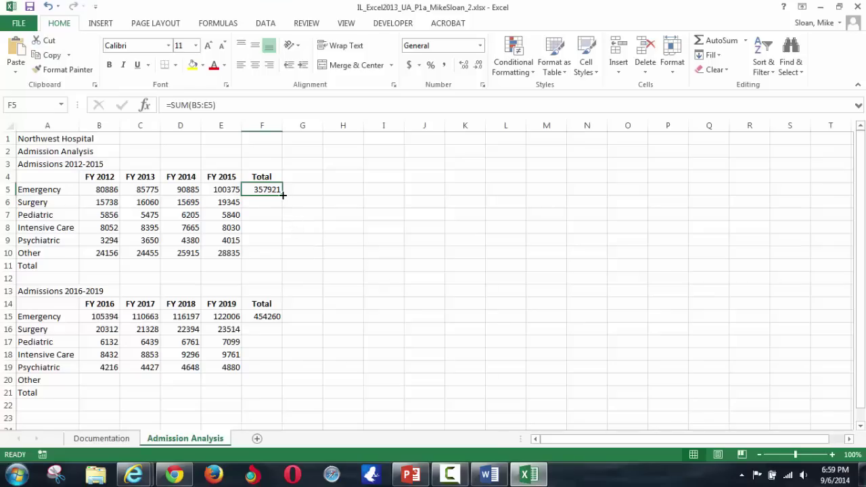
- AutoFill F5's SUM formula down to F10, giving totals 66838 through 103361
left_click_drag(283, 195, 282, 197)
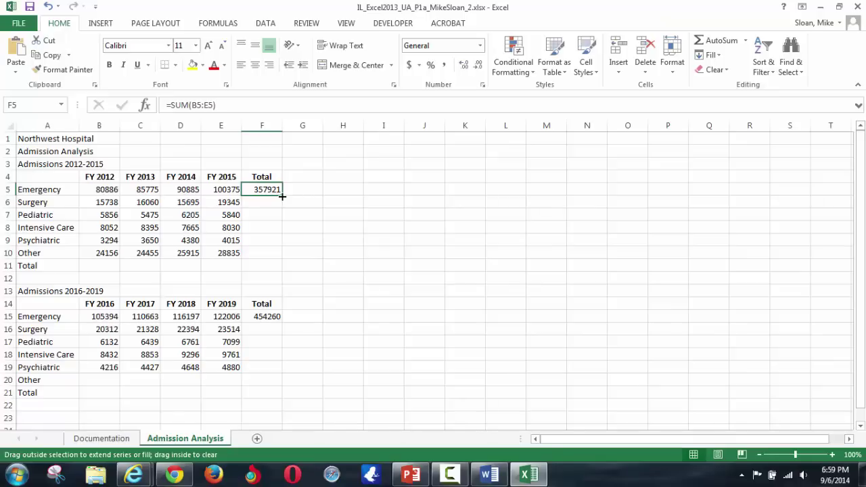
left_click_drag(282, 196, 277, 258)
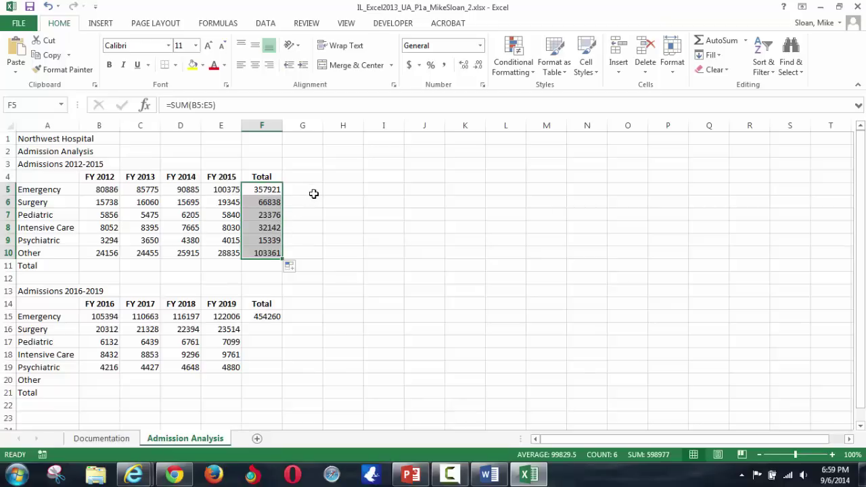
- Inspect the Emergency row figures and the F5 total formula
left_click(326, 191)
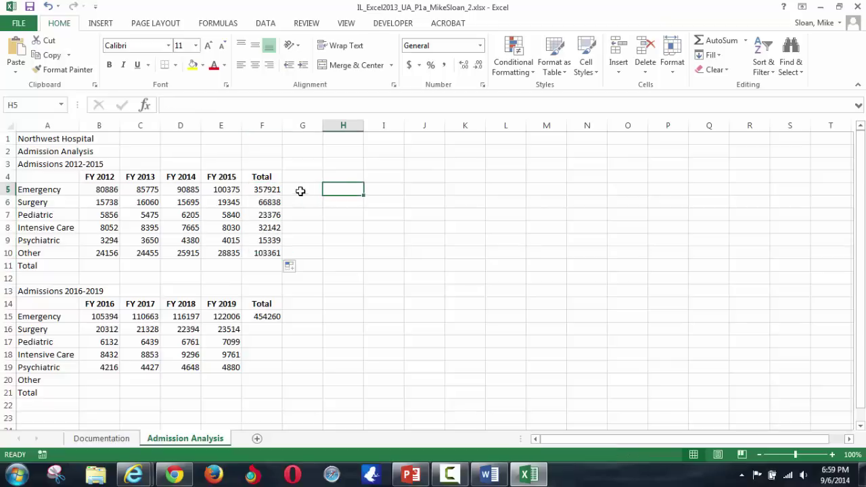
left_click(258, 189)
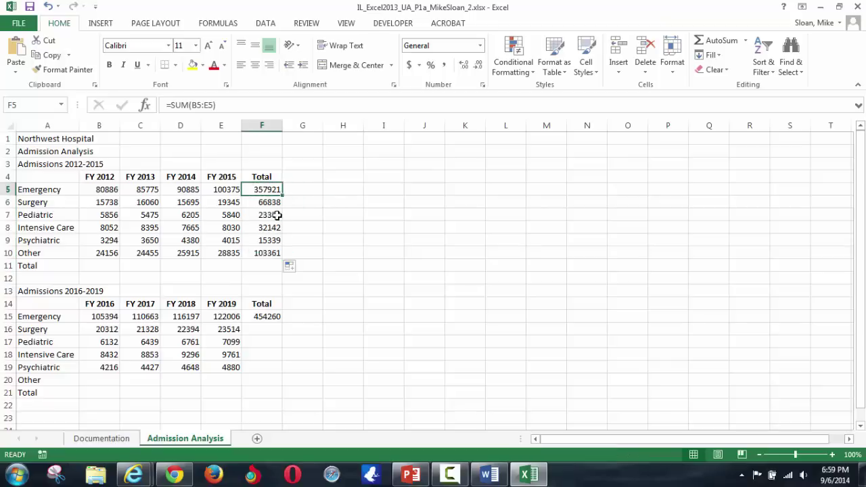
left_click(102, 191)
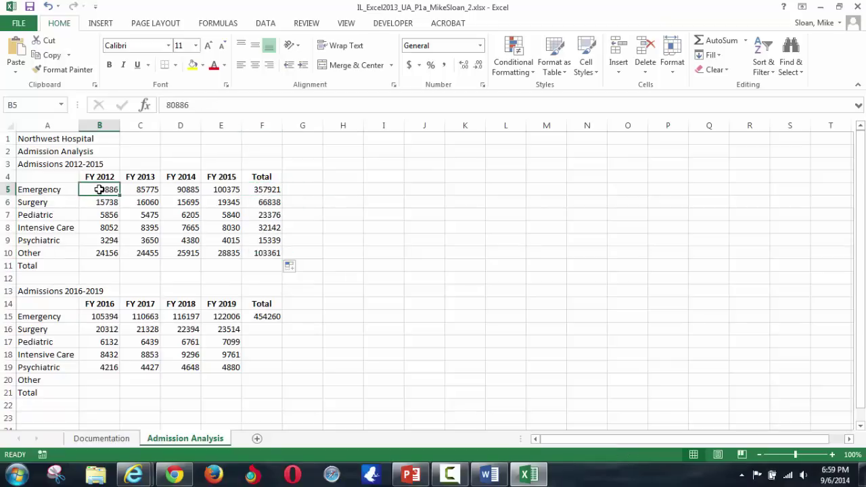
left_click_drag(101, 189, 256, 189)
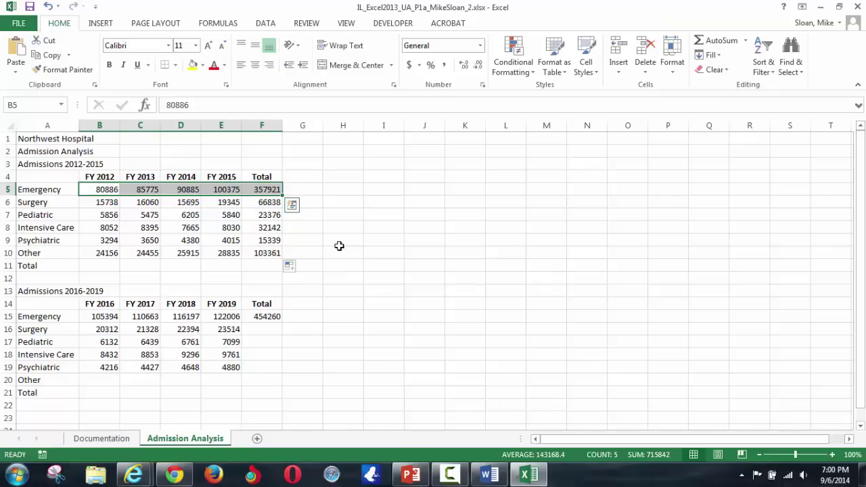
left_click_drag(108, 190, 263, 215)
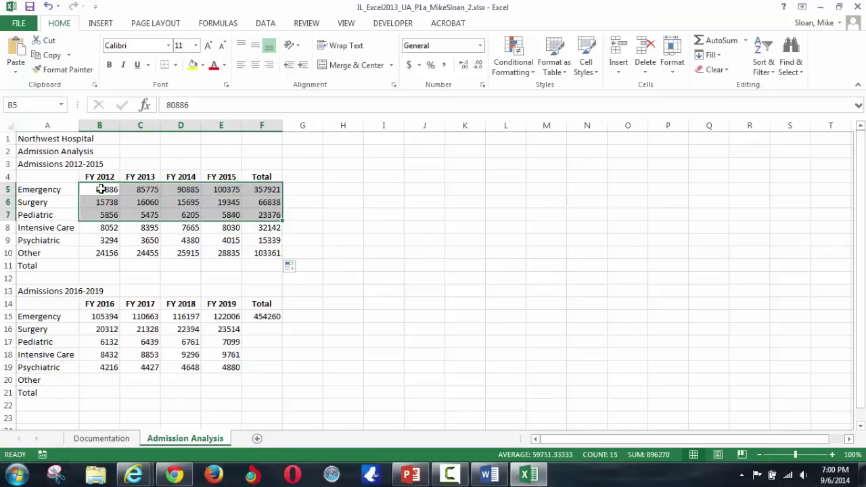
left_click(100, 190)
left_click(269, 189)
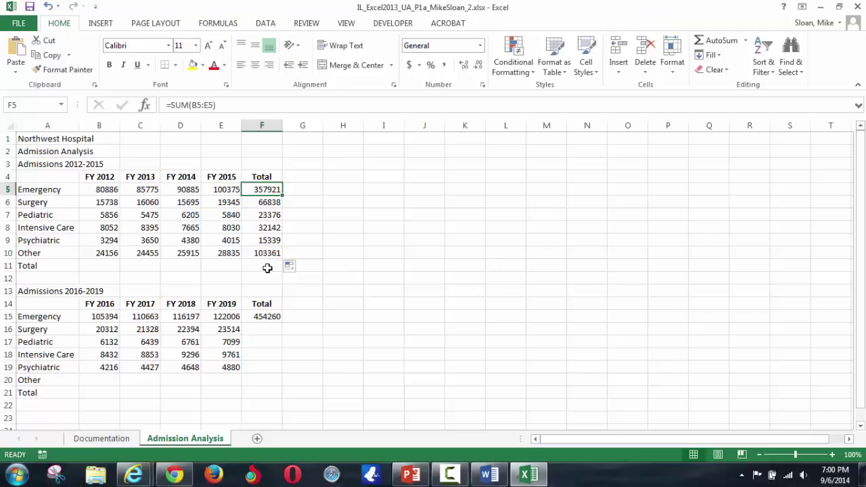
- Undo an accidental move of the A2 subtitle and switch to the SAM page
left_click(53, 148)
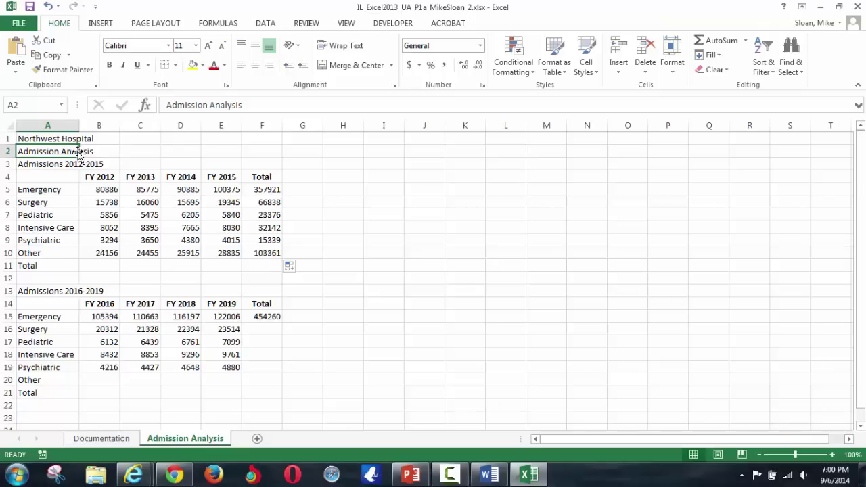
left_click_drag(80, 157, 104, 155)
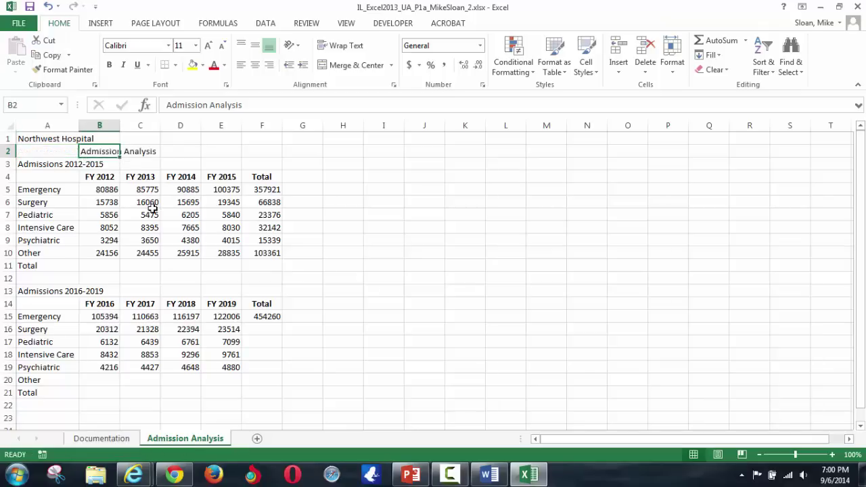
key("ctrl+z")
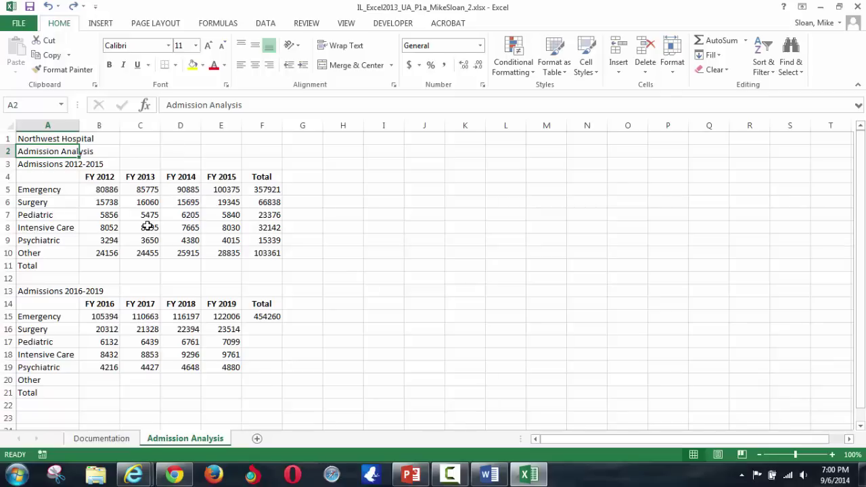
key("alt+Tab")
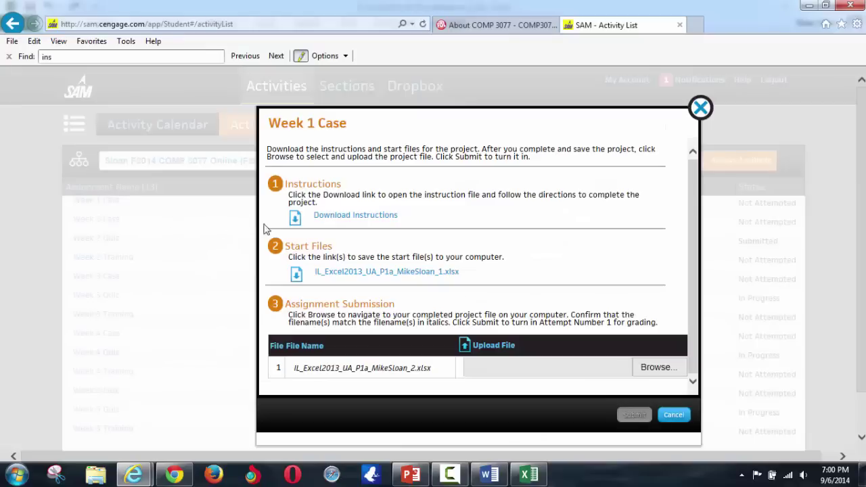
- Review step 6 of the instructions about the B11 SUM formula, then return to Excel
left_click(490, 475)
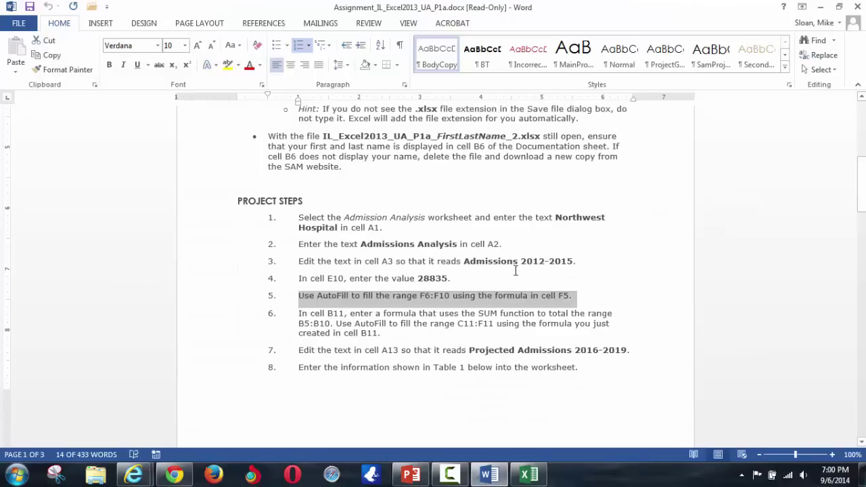
scroll(401, 322, "down", 1)
left_click_drag(383, 303, 302, 284)
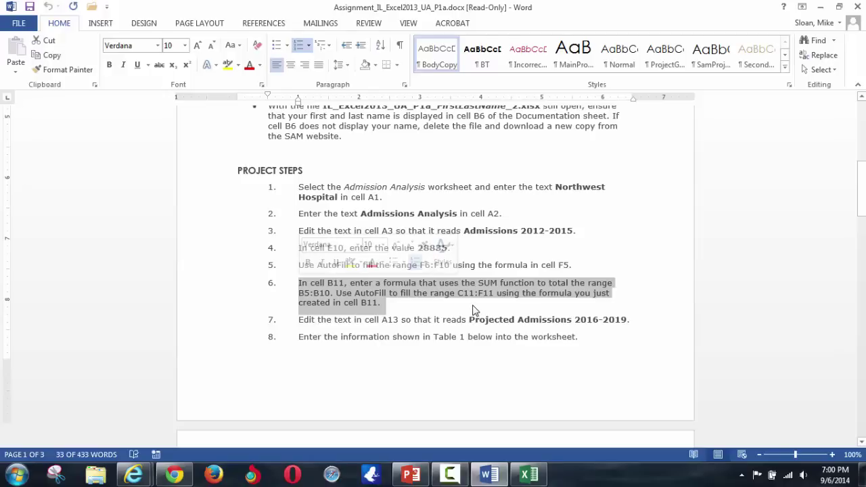
key("alt+Tab")
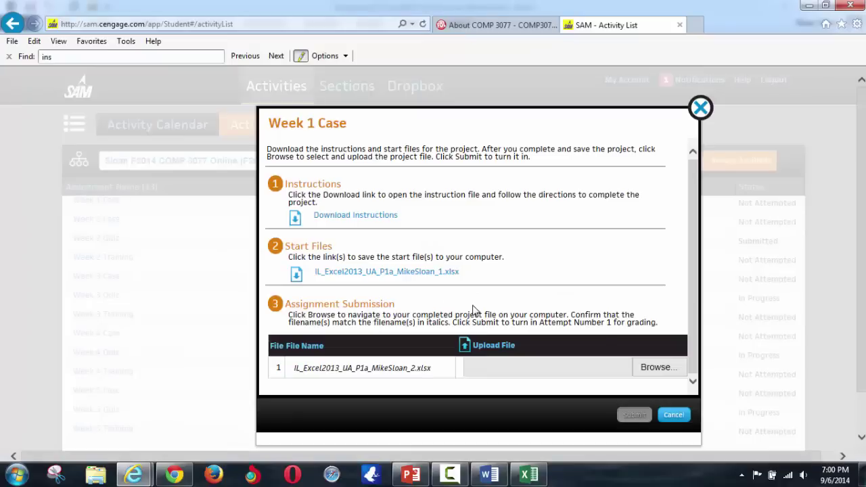
left_click(489, 473)
left_click(529, 474)
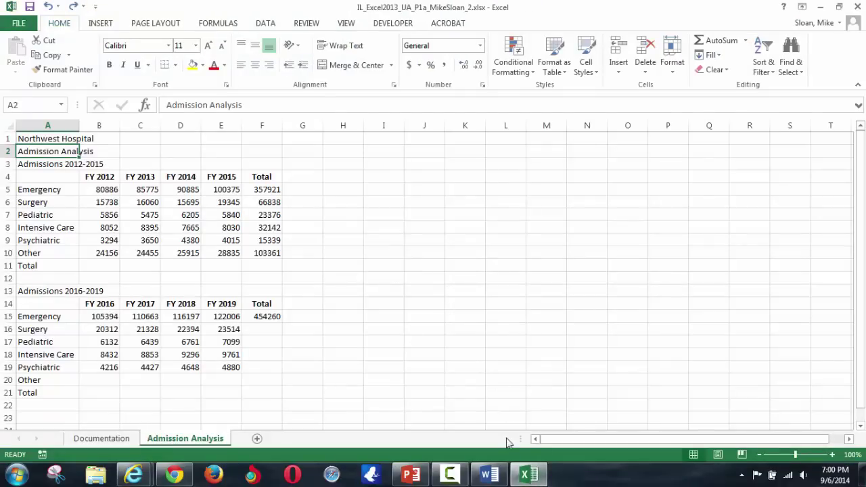
key("alt+Tab")
key("alt+Tab")
left_click(106, 129)
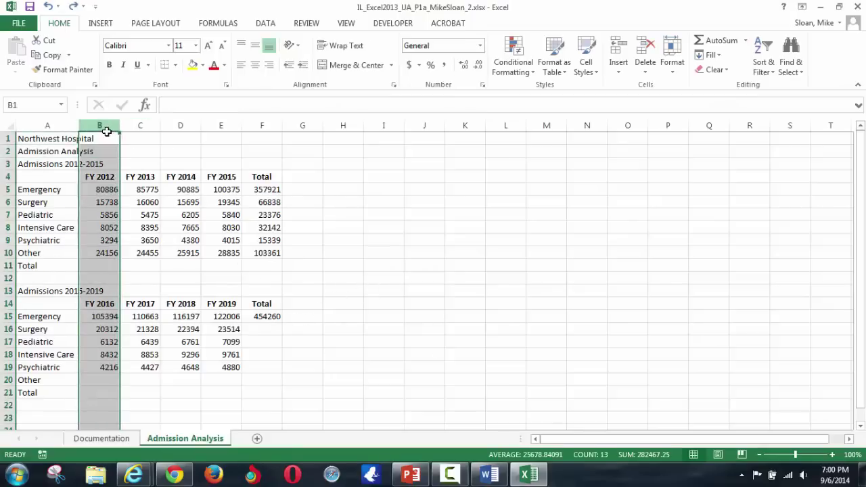
left_click(99, 265)
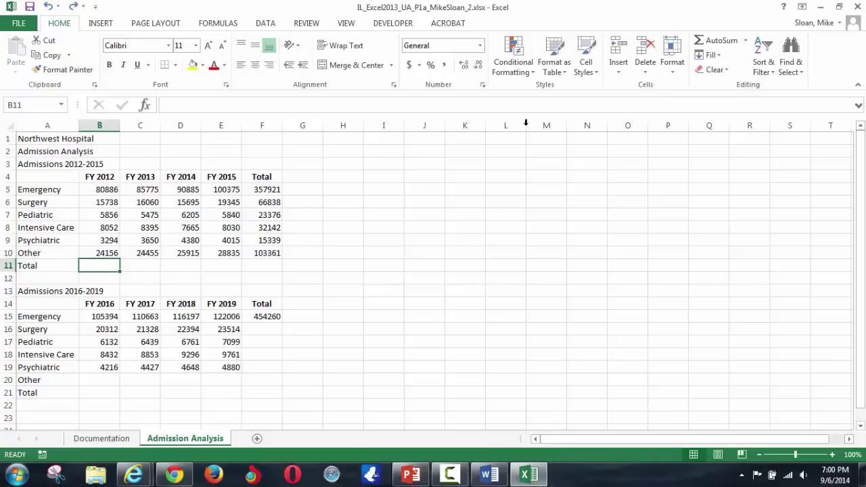
left_click(706, 41)
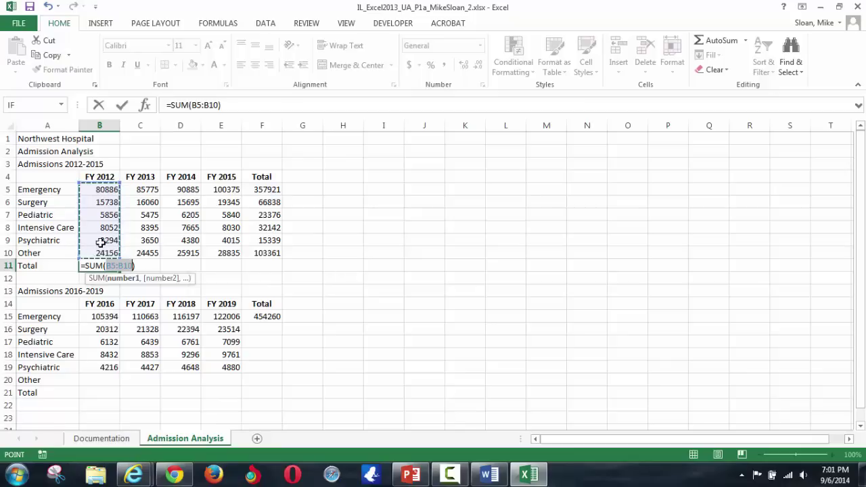
key("Return")
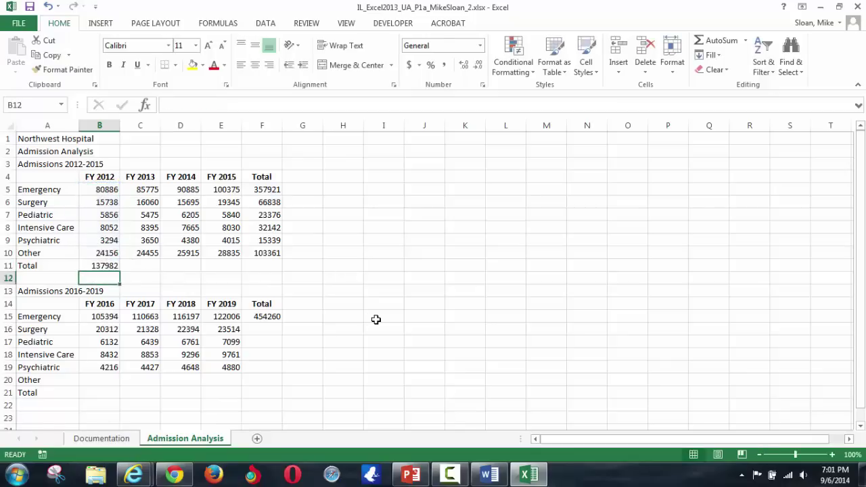
key("Up")
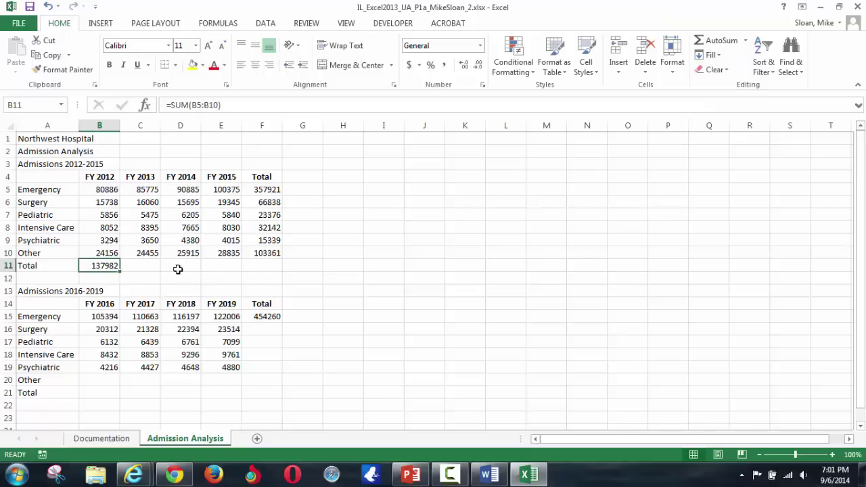
key("alt+Tab")
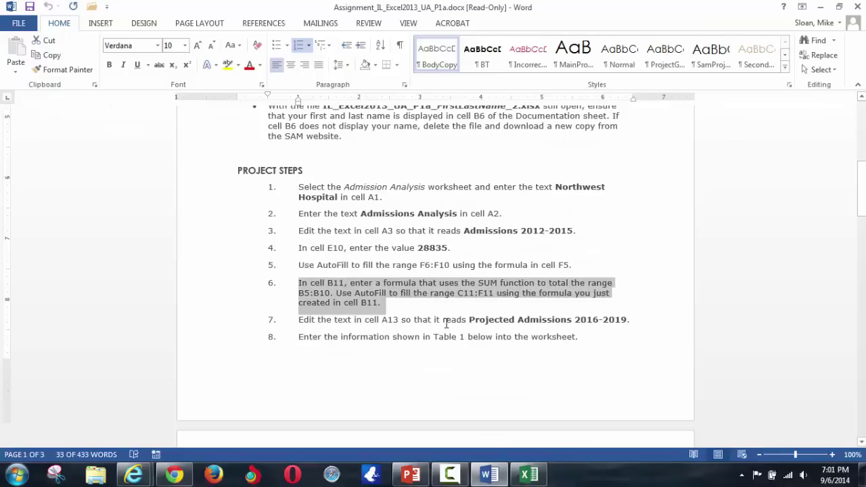
key("alt+Tab")
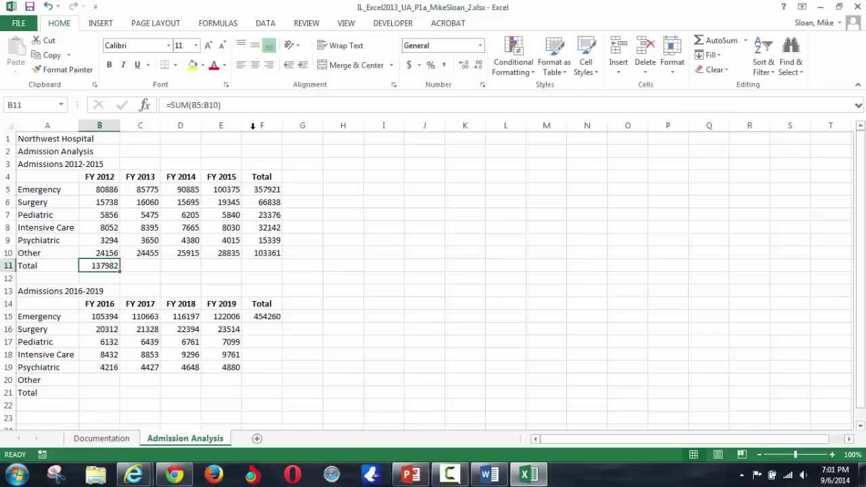
- Clear B11 and AutoSum B11:F11 to total each fiscal year and the Total column
key("Delete")
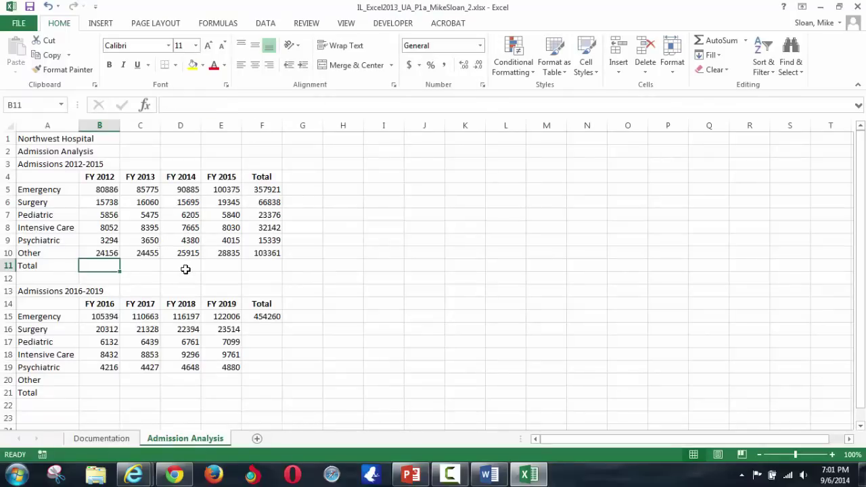
left_click_drag(115, 268, 269, 267)
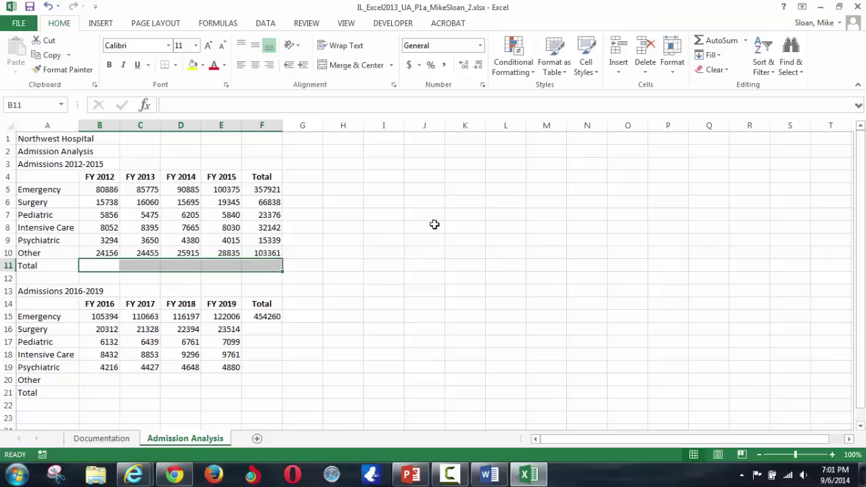
left_click(720, 42)
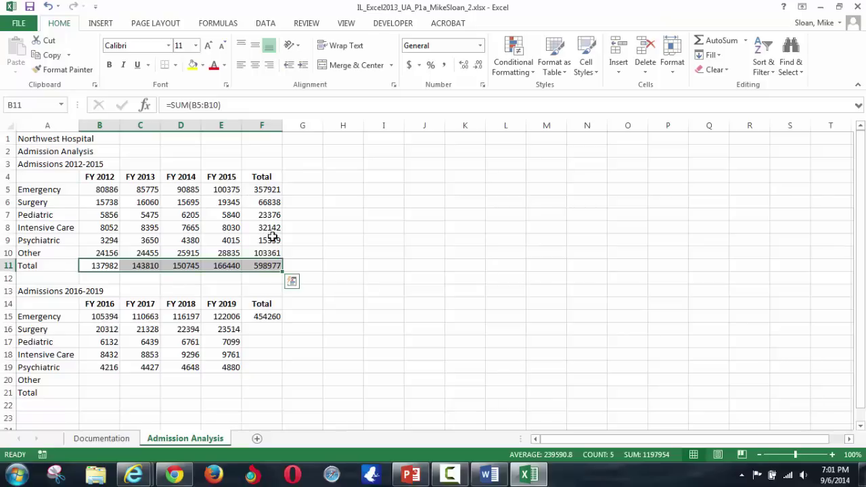
key("alt+Tab")
- Read through the remaining instruction steps in Word, then go back to Excel
scroll(413, 306, "down", 1)
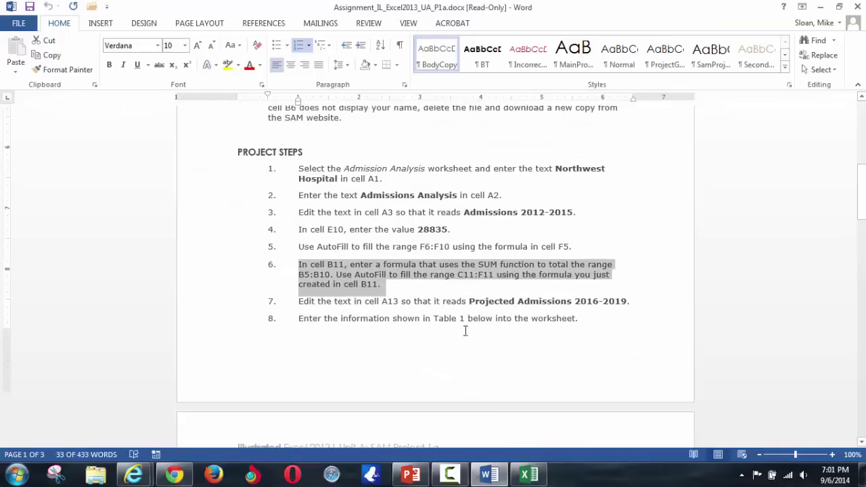
left_click(412, 306)
scroll(428, 332, "down", 3)
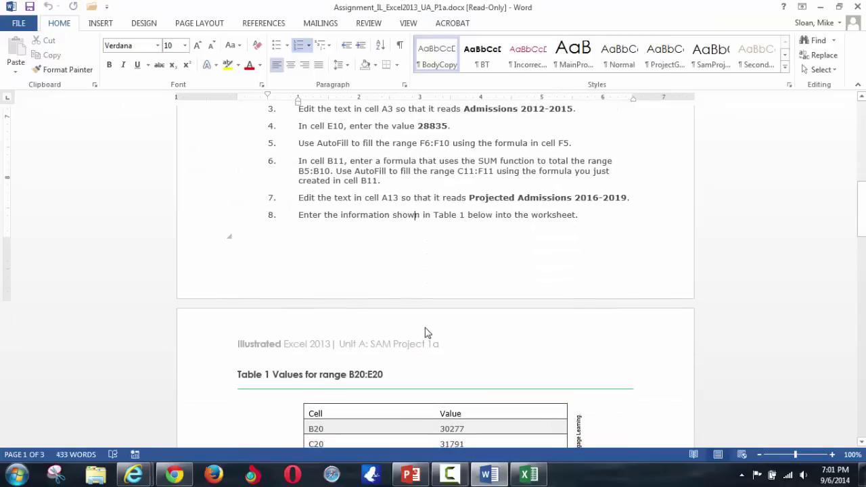
scroll(427, 332, "up", 2)
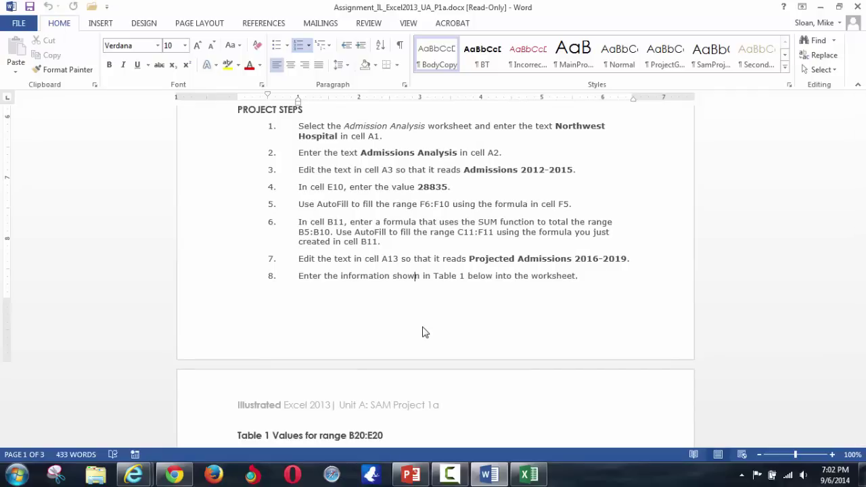
key("alt+Tab")
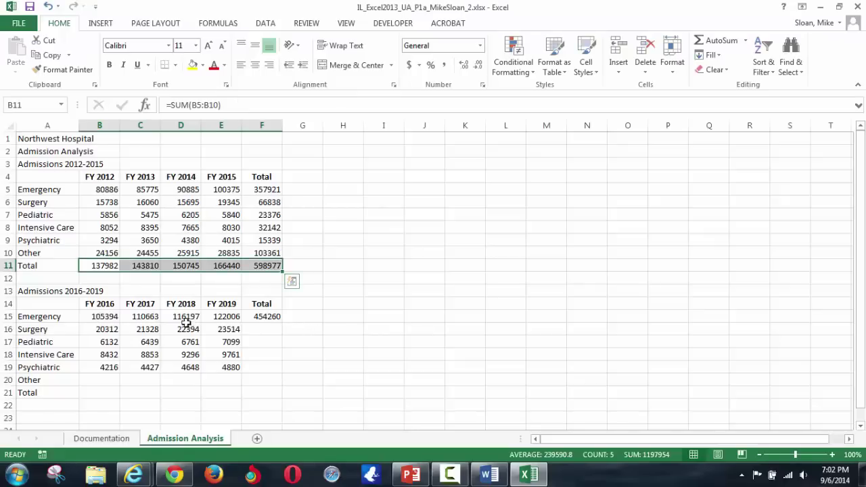
- Add 'Projected' before 'Admissions' in the A13 heading to read Projected Admissions 2016-2019
left_click(33, 292)
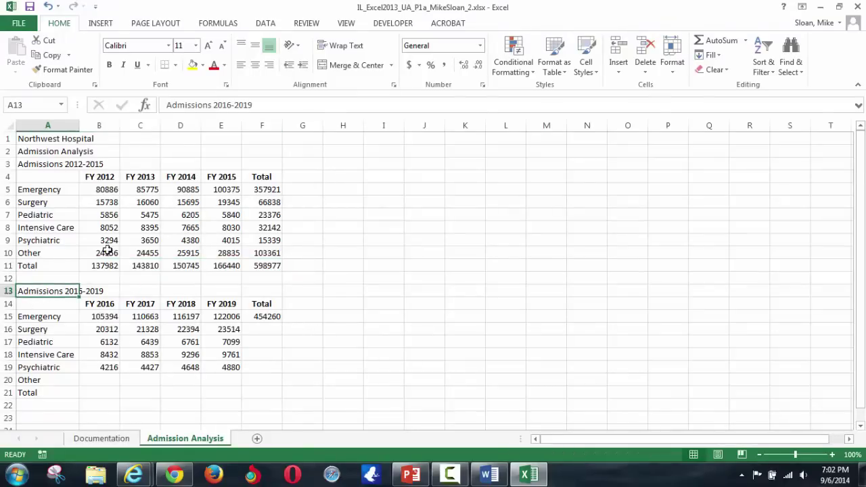
left_click(167, 105)
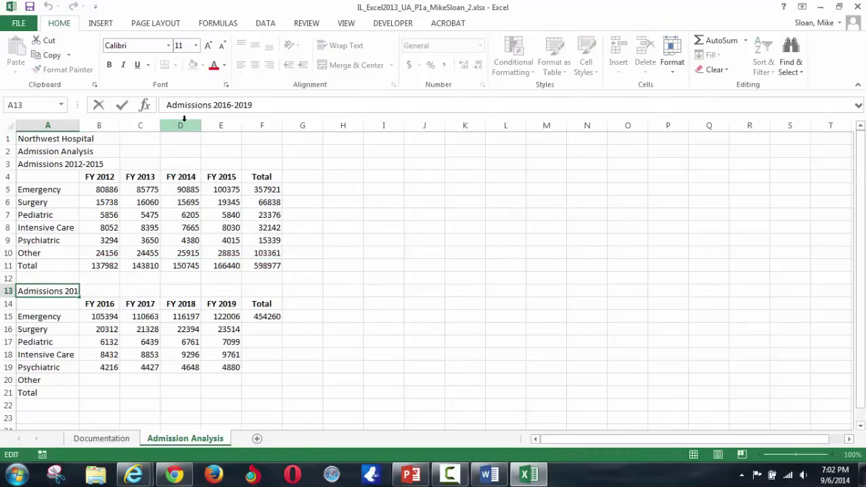
type("Projected")
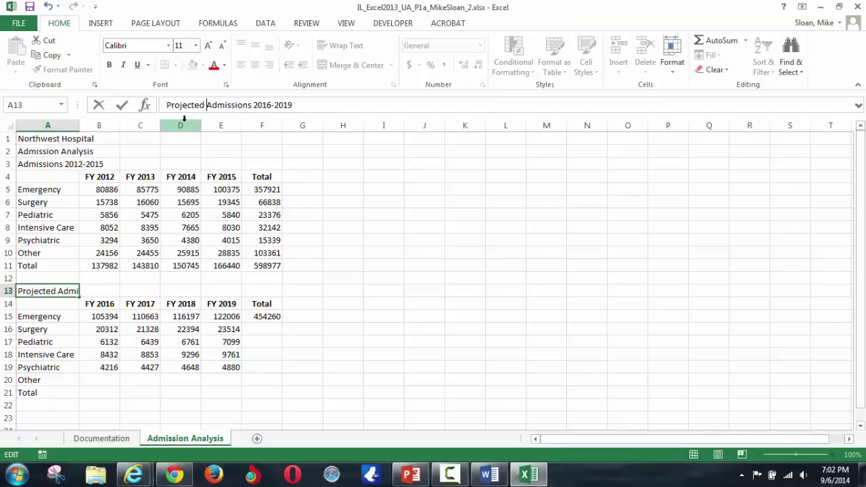
key("Return")
key("alt+Tab")
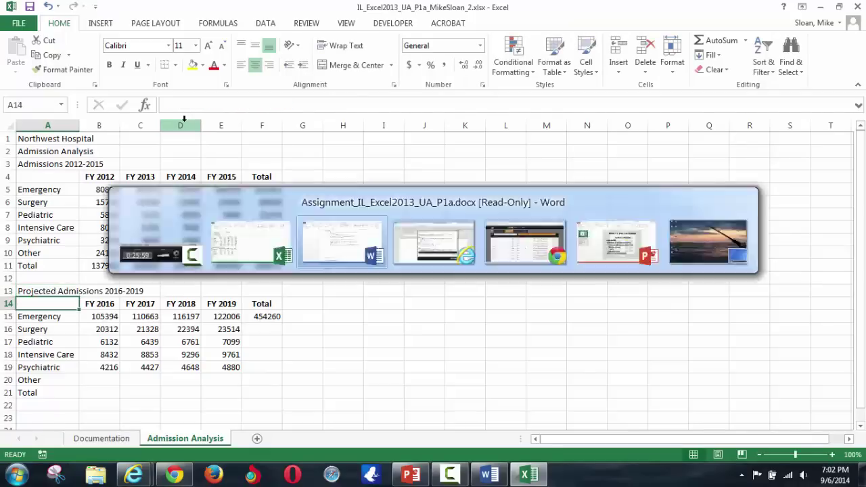
scroll(437, 325, "down", 5)
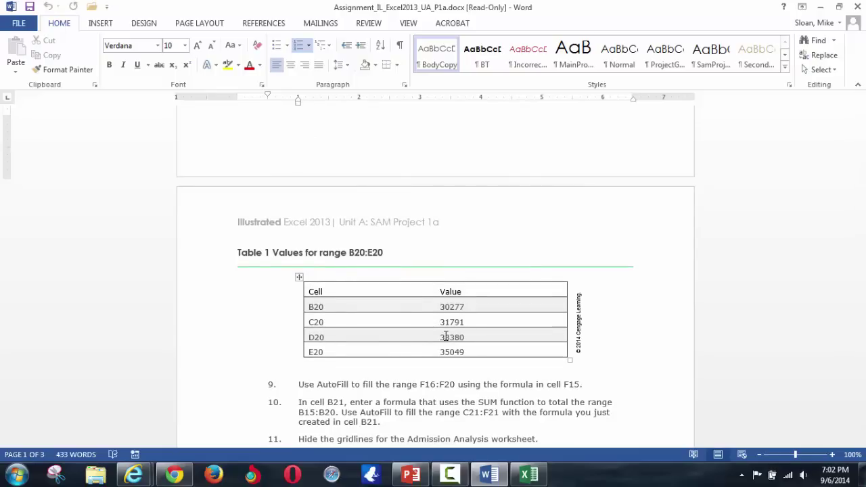
key("alt+Tab")
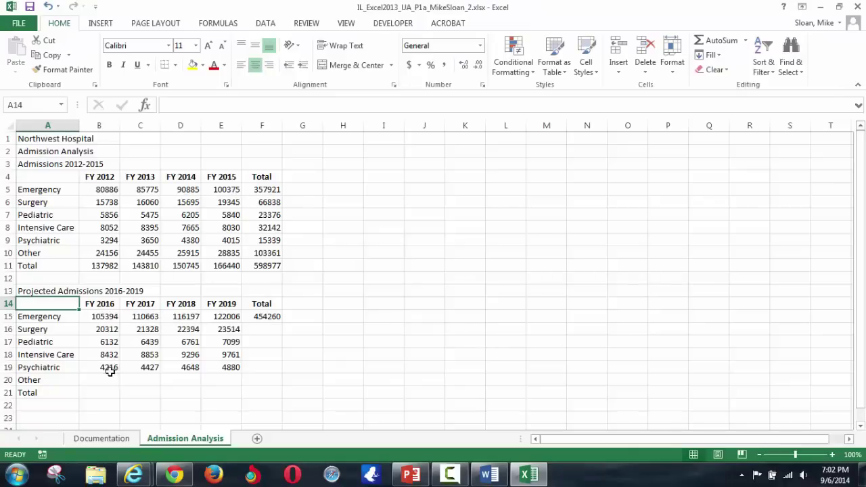
- Enter the Table 1 value 30277 into cell B20
left_click(101, 380)
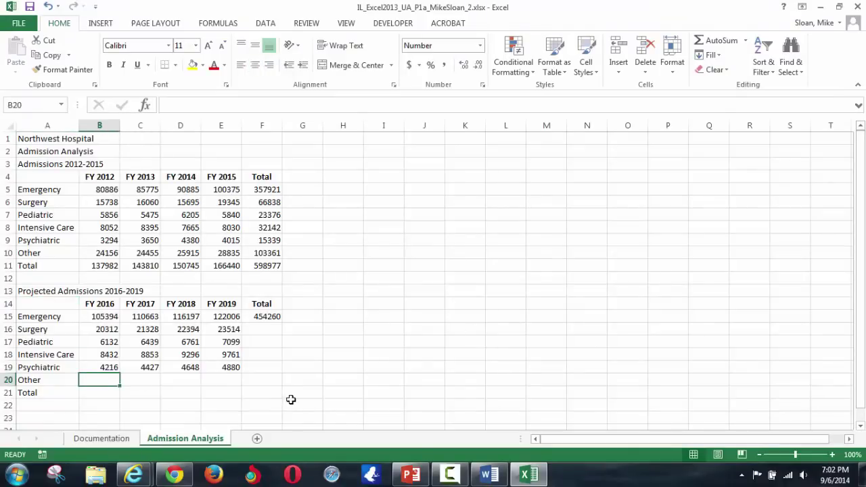
key("alt+Tab")
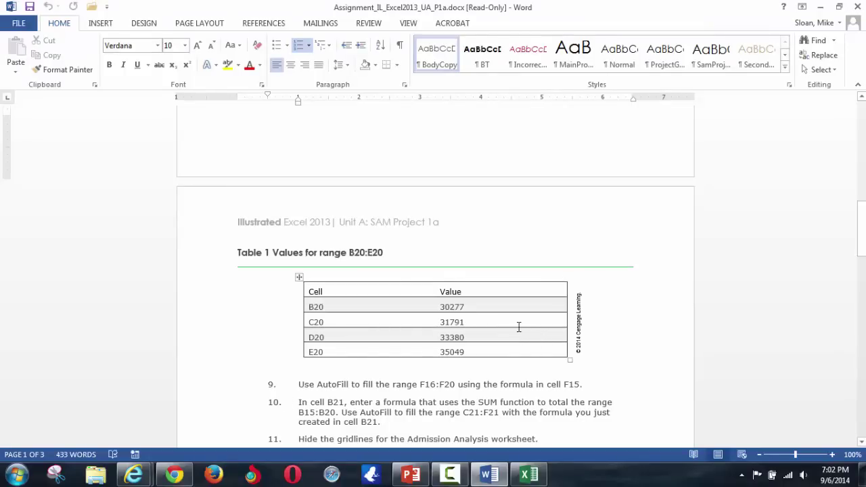
key("alt+Tab")
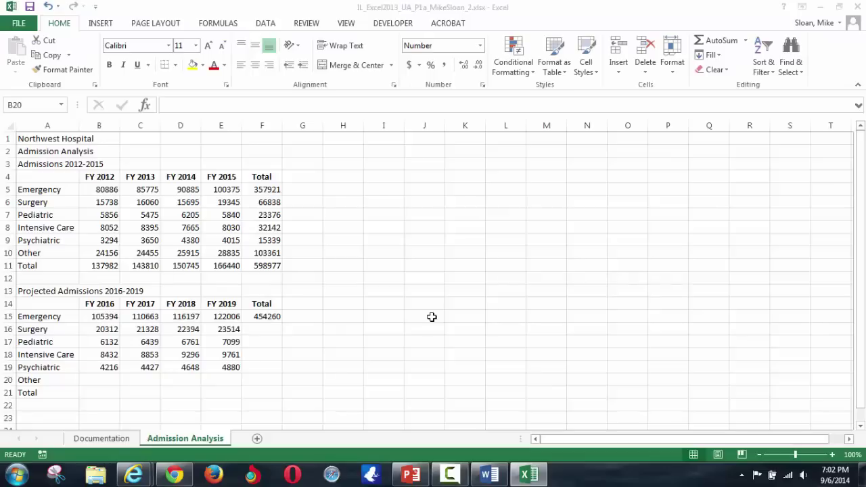
type("30277")
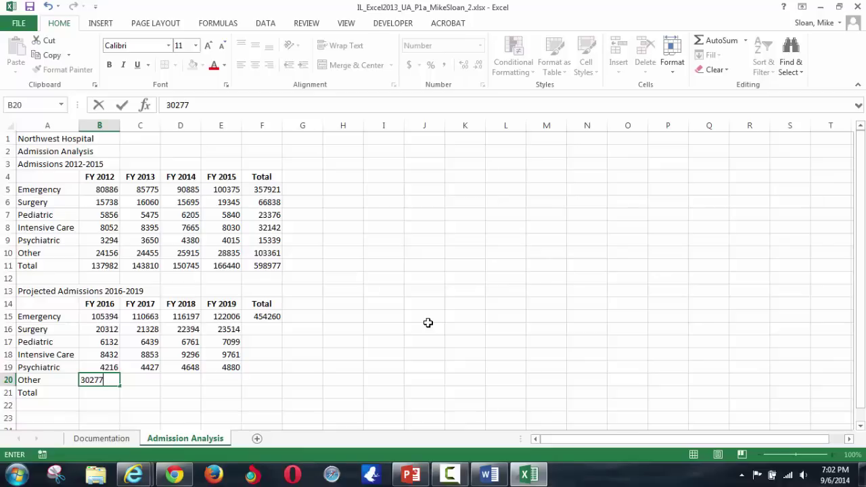
key("Tab")
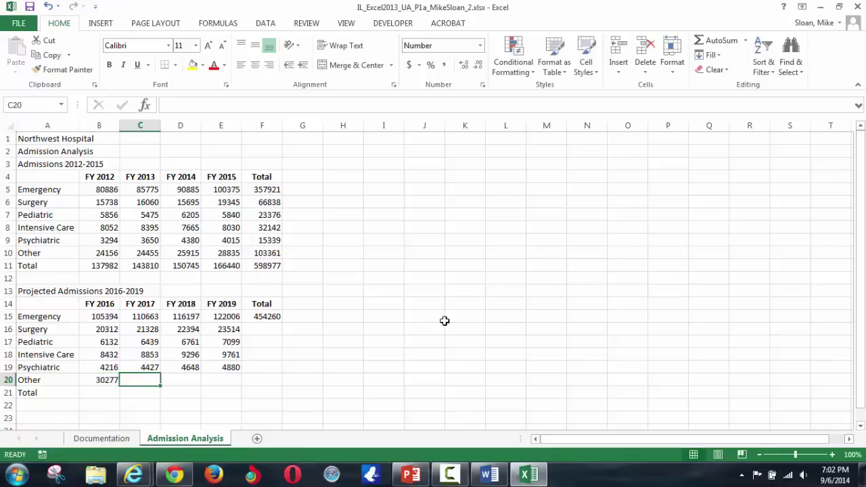
key("Right")
key("Right")
key("Right")
key("Left")
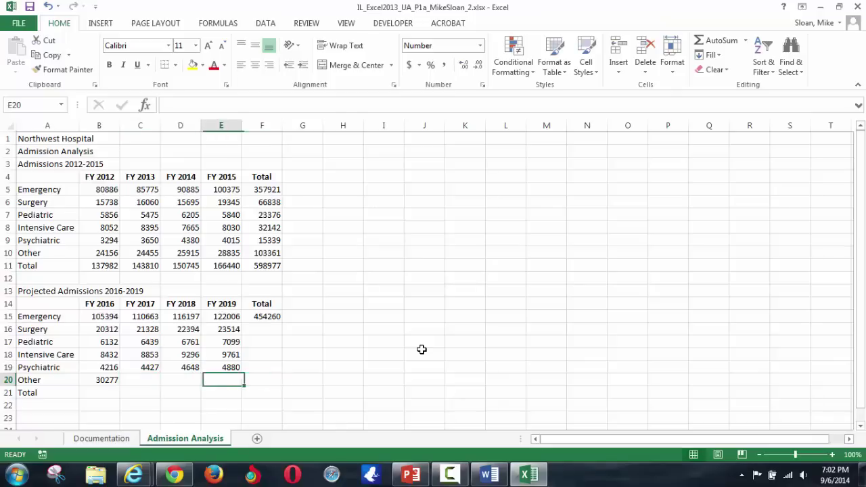
key("Left")
key("Left")
key("Left")
key("Down")
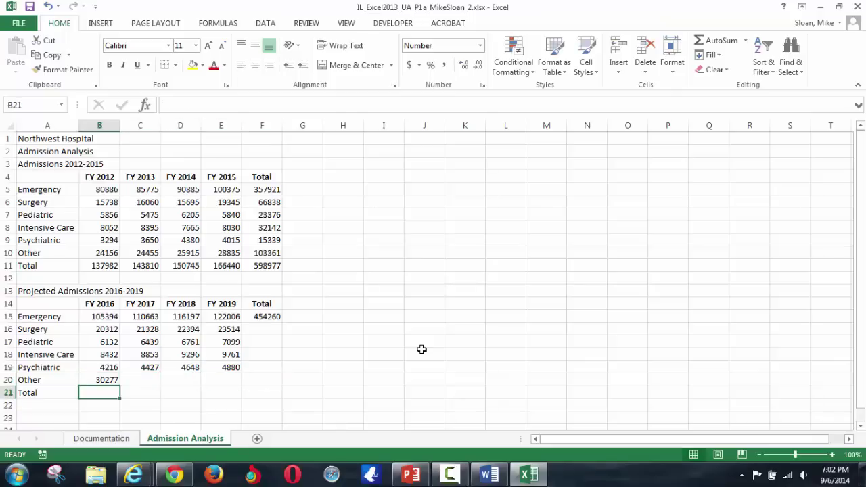
key("Up")
key("Right")
- Enter 31791 in C20 and 33380 in D20 from Table 1
key("alt+Tab")
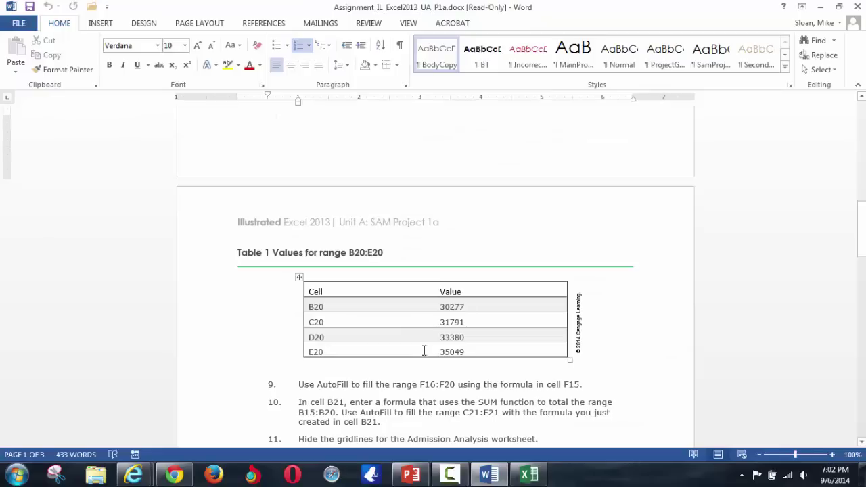
key("alt+Tab")
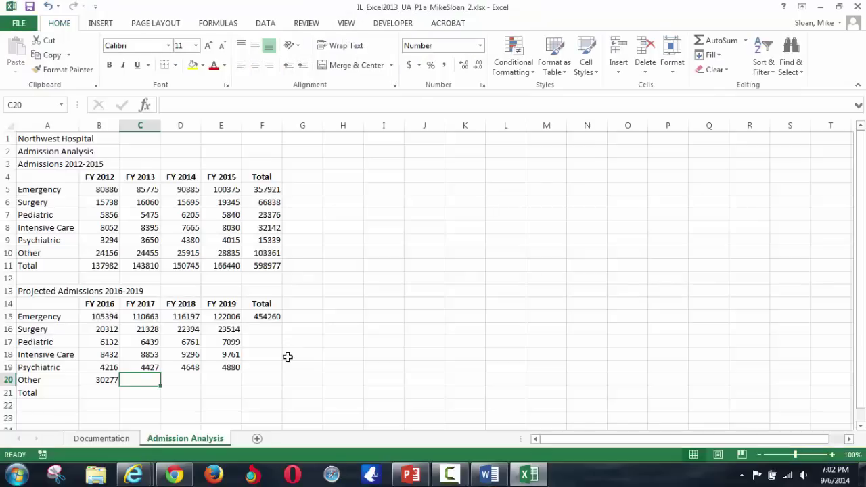
type("31791")
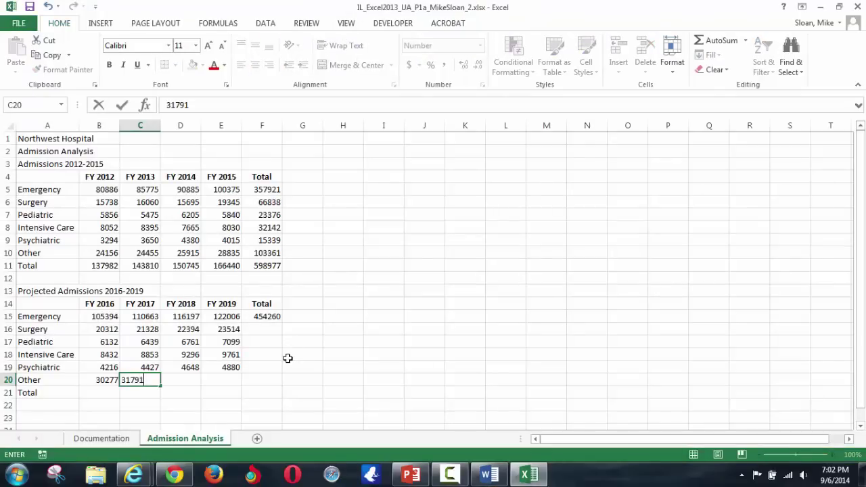
key("ctrl+Return")
key("Tab")
key("alt+Tab")
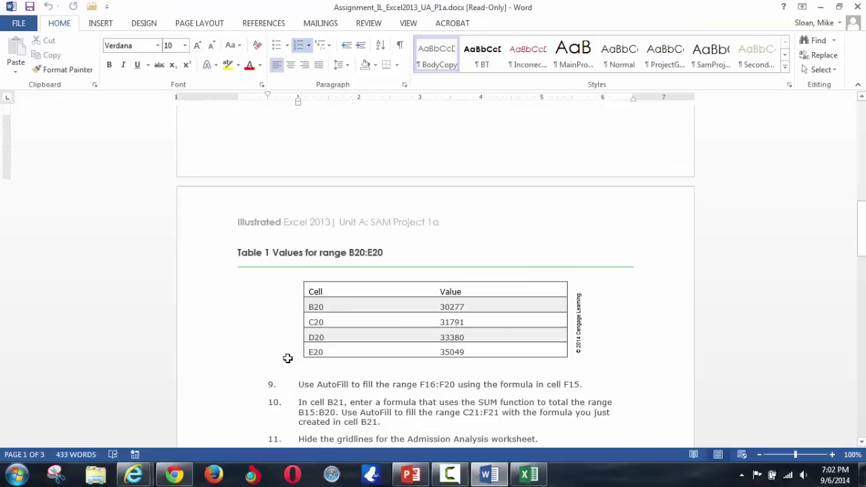
key("alt+Tab")
type("33380")
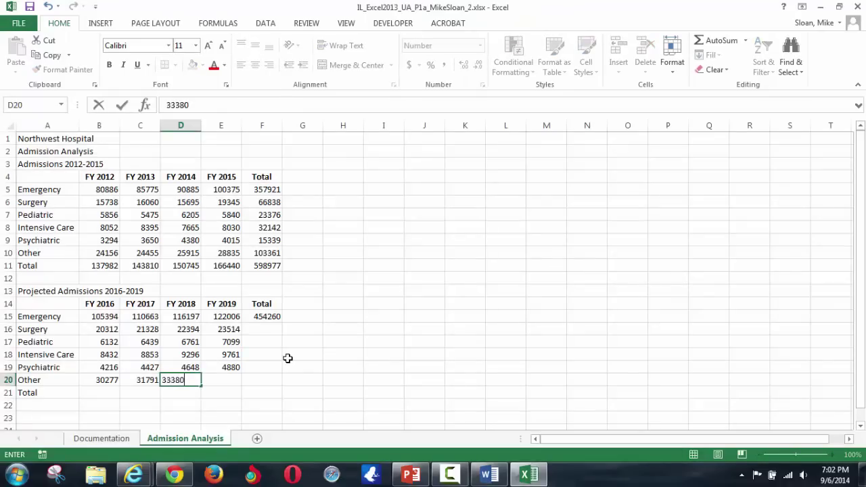
key("Tab")
- Enter 35049 in E20, removing a stray trailing character
key("alt+Tab")
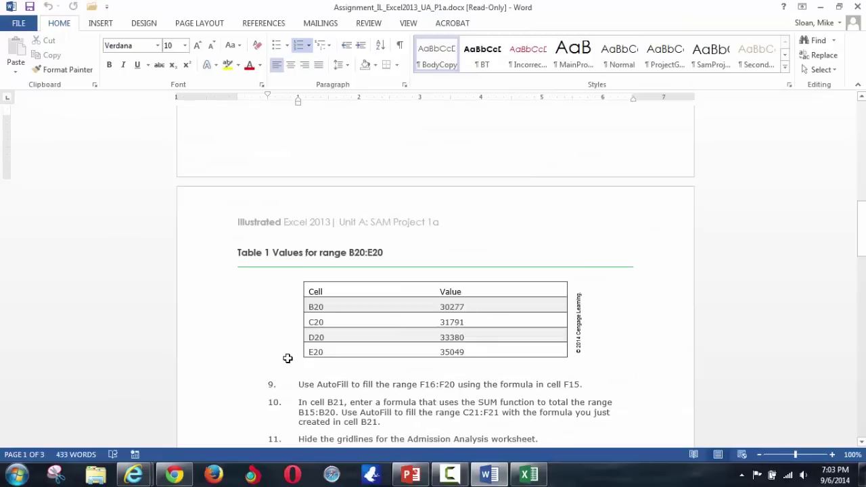
key("alt+Tab")
type("35049*")
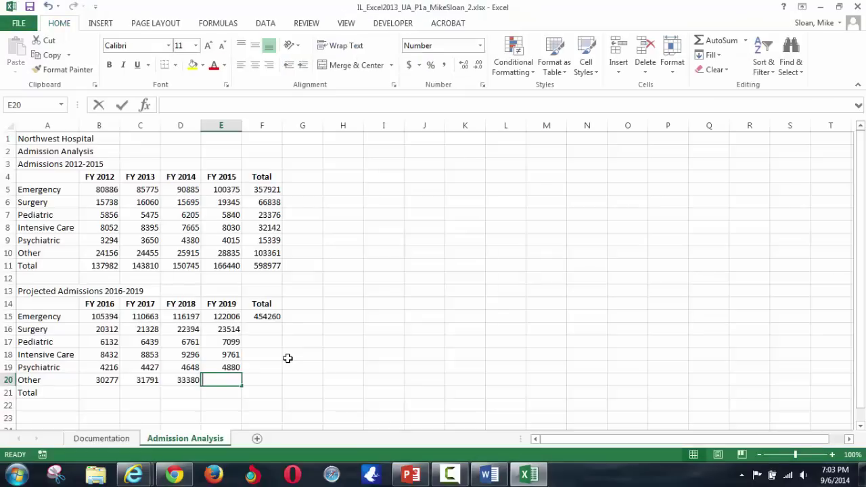
key("BackSpace")
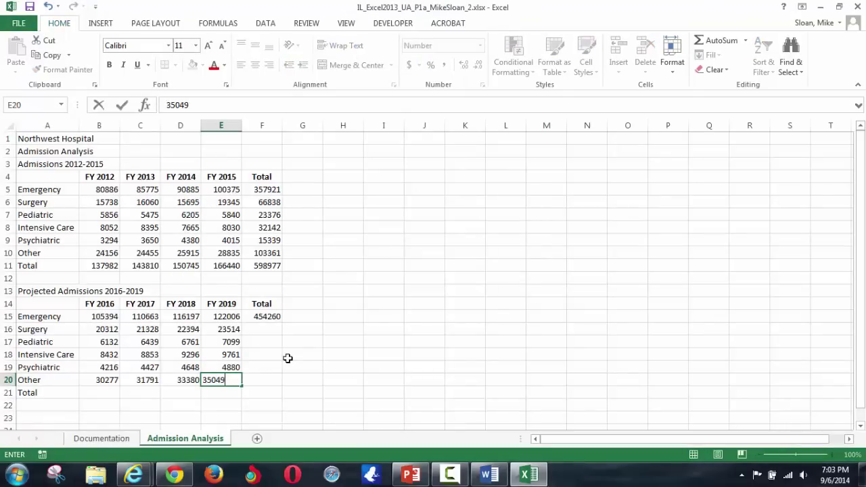
key("Return")
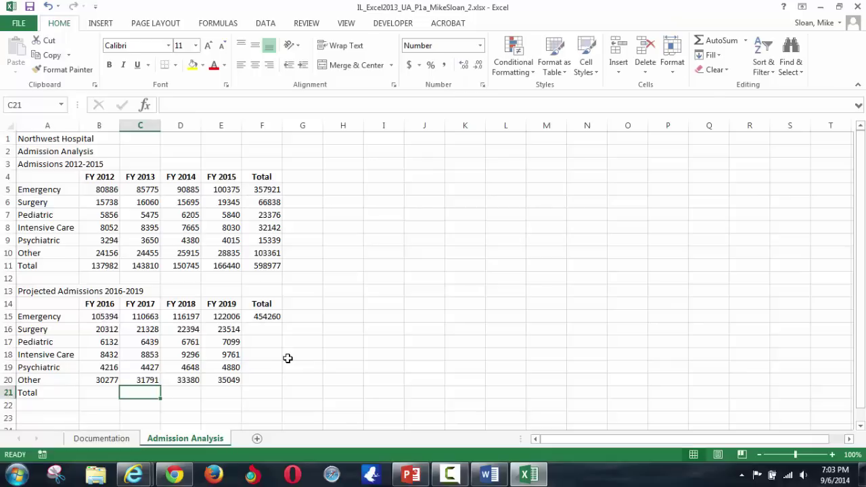
left_click(277, 329)
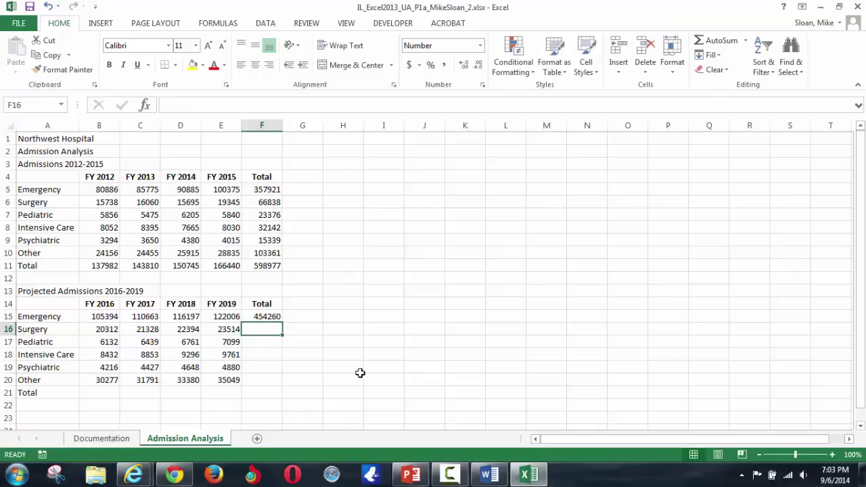
- Fill F15's total formula down through F20
scroll(354, 323, "down", 2)
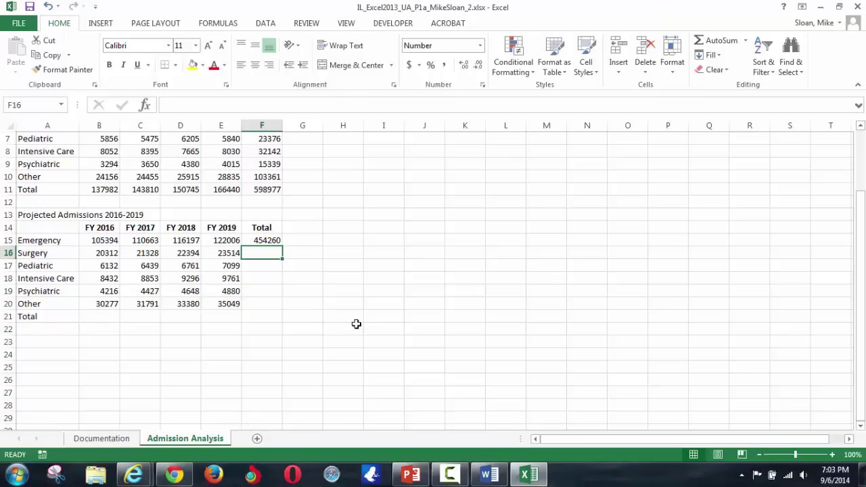
key("alt+Tab")
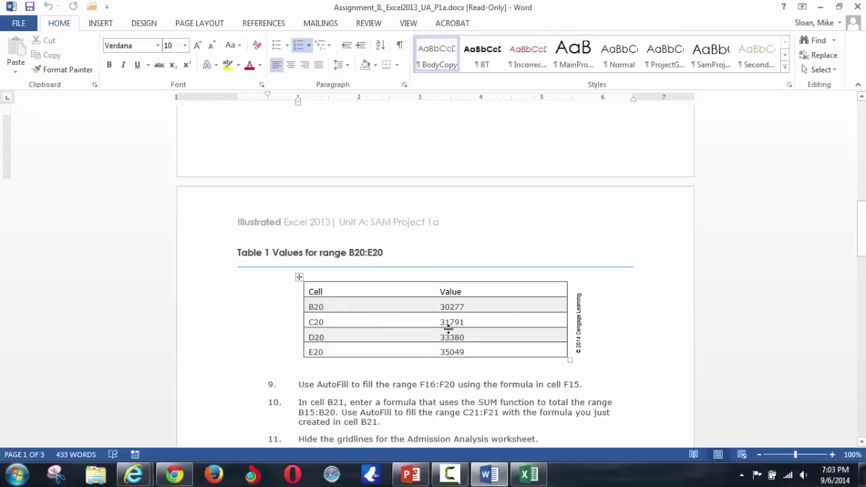
scroll(448, 325, "down", 1)
scroll(449, 330, "down", 1)
left_click(397, 309)
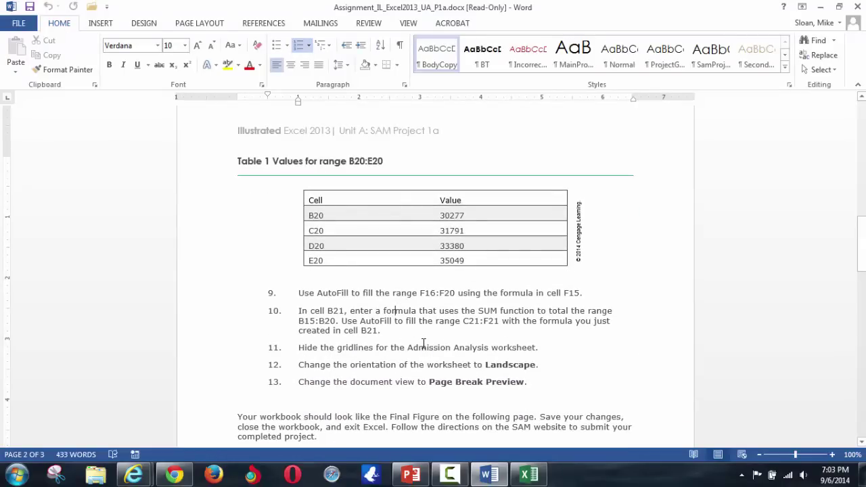
key("alt+Tab")
left_click(272, 240)
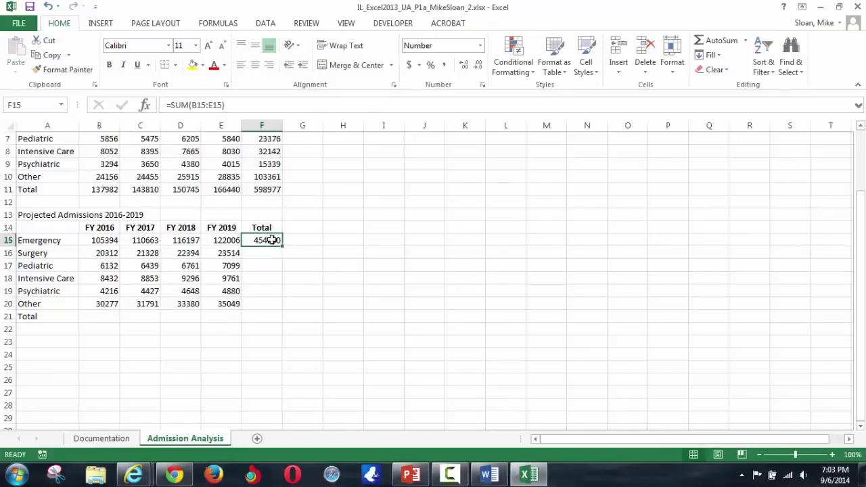
left_click_drag(283, 246, 277, 308)
- AutoSum B21:F21 to total the projected columns, giving 174762 through 753246
key("alt+Tab")
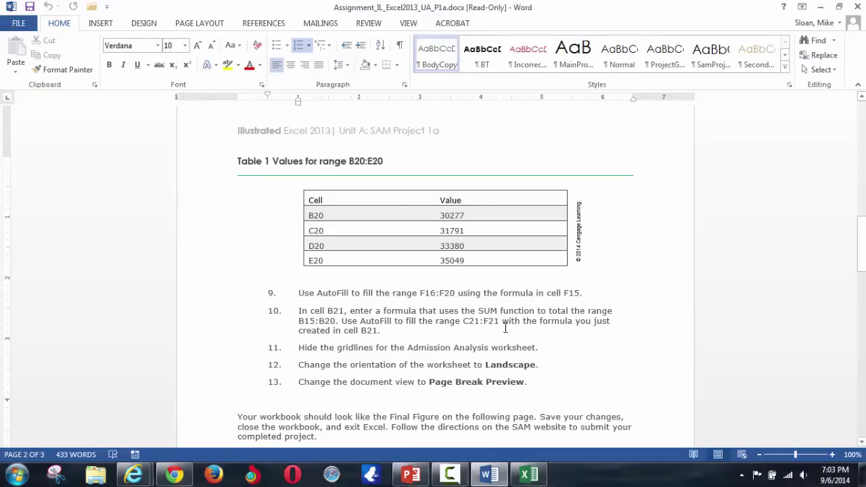
key("alt+Tab")
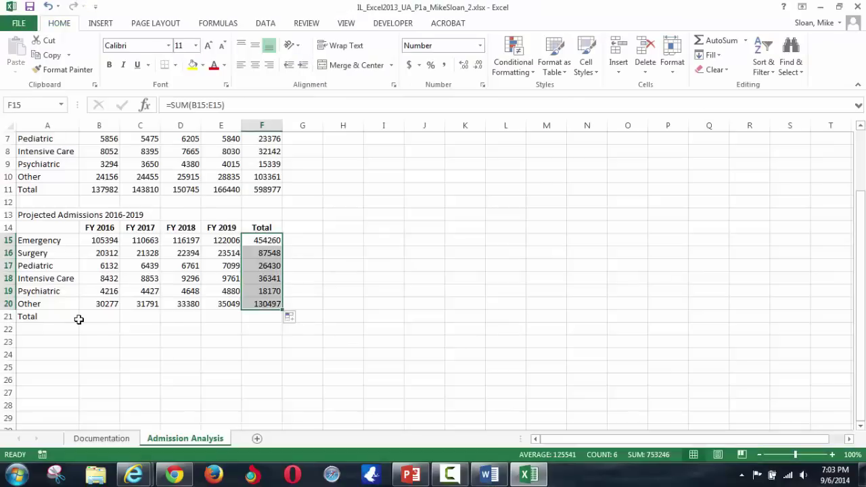
left_click_drag(86, 318, 251, 315)
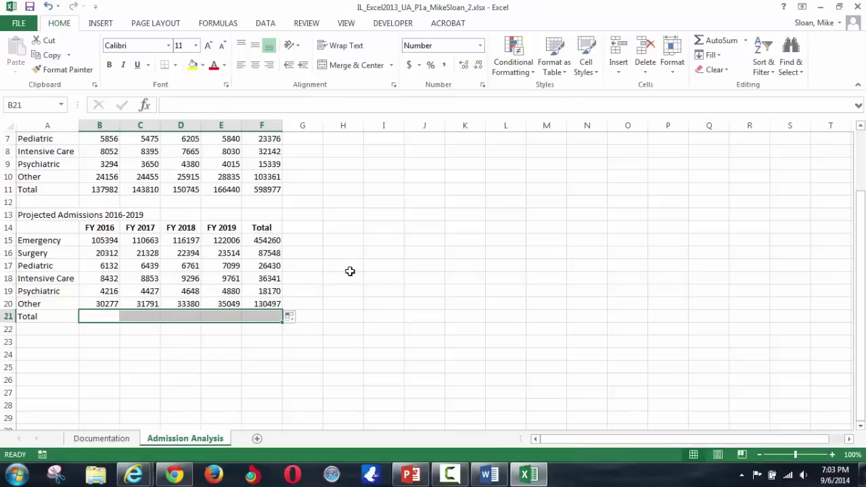
left_click(722, 40)
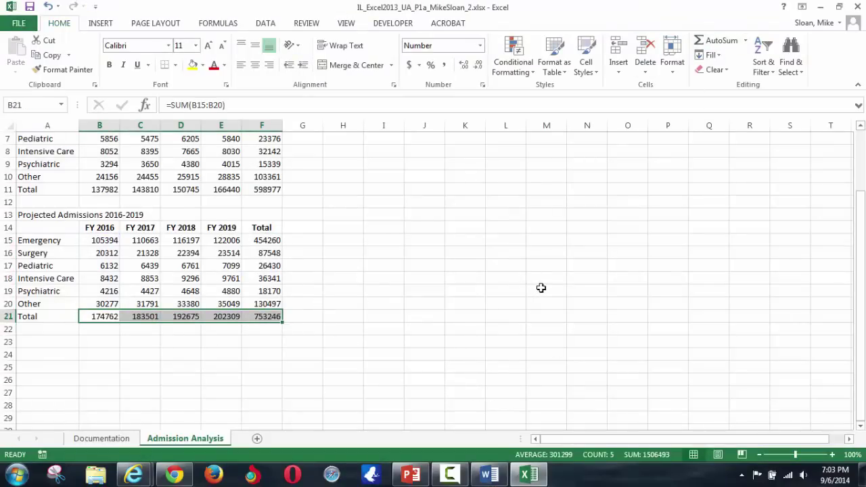
key("alt+Tab")
key("alt+Tab")
scroll(369, 241, "up", 2)
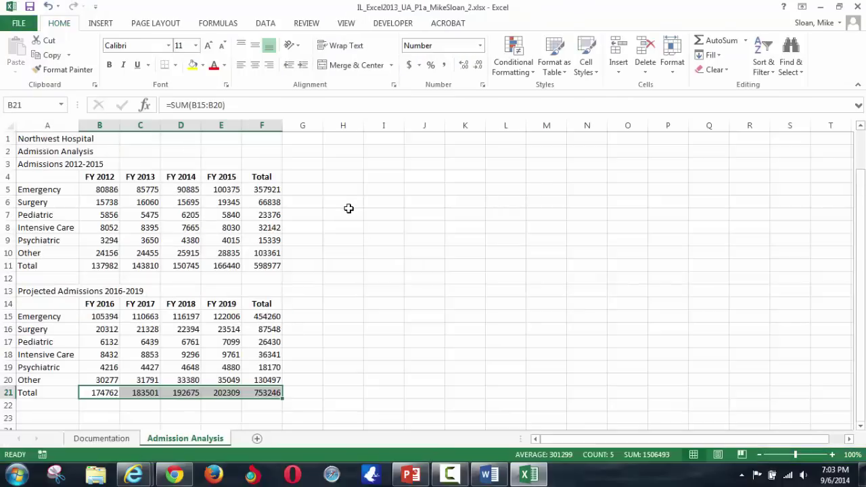
left_click(264, 204)
key("ctrl+a")
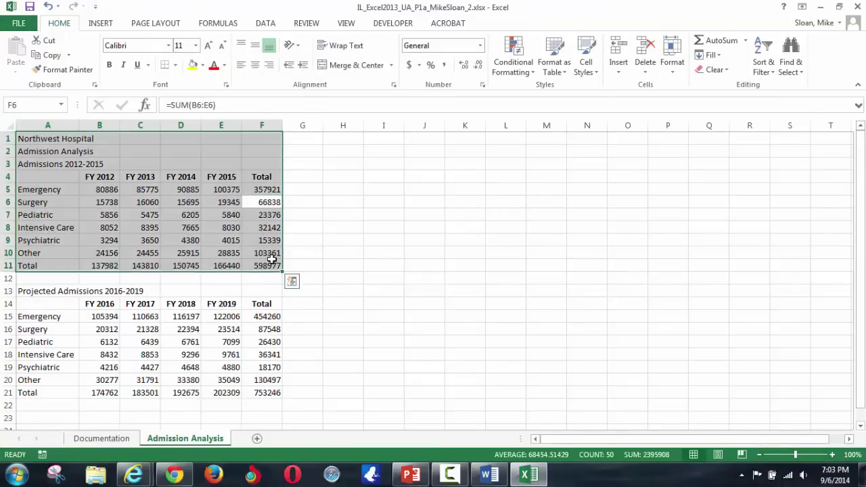
left_click(263, 289)
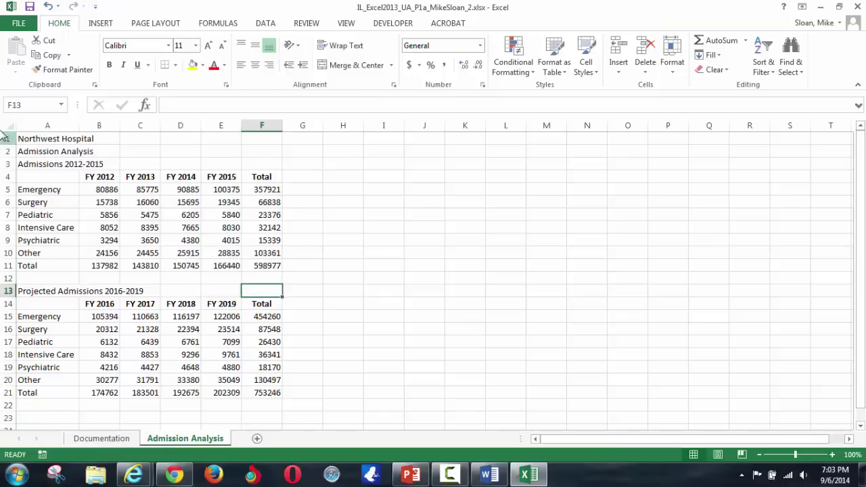
left_click(9, 125)
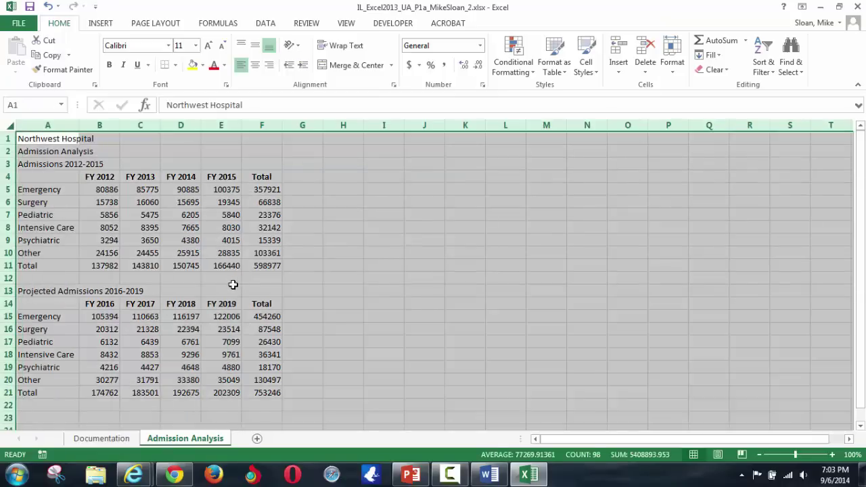
left_click(184, 255)
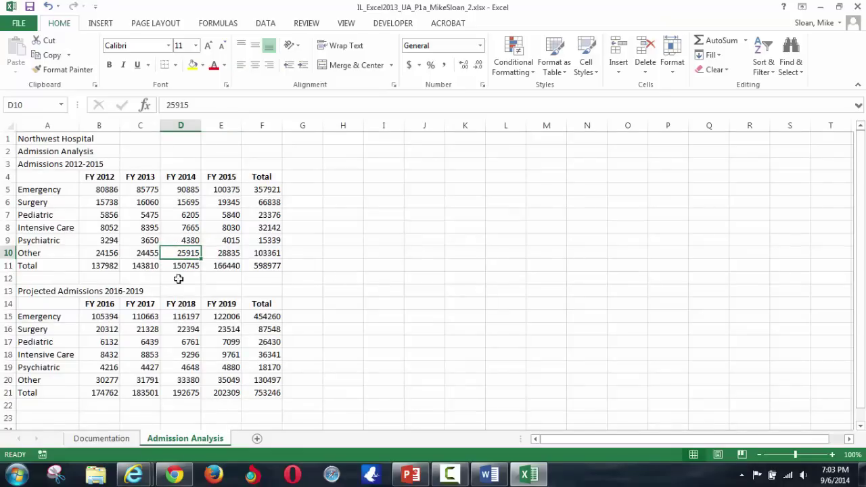
left_click(820, 6)
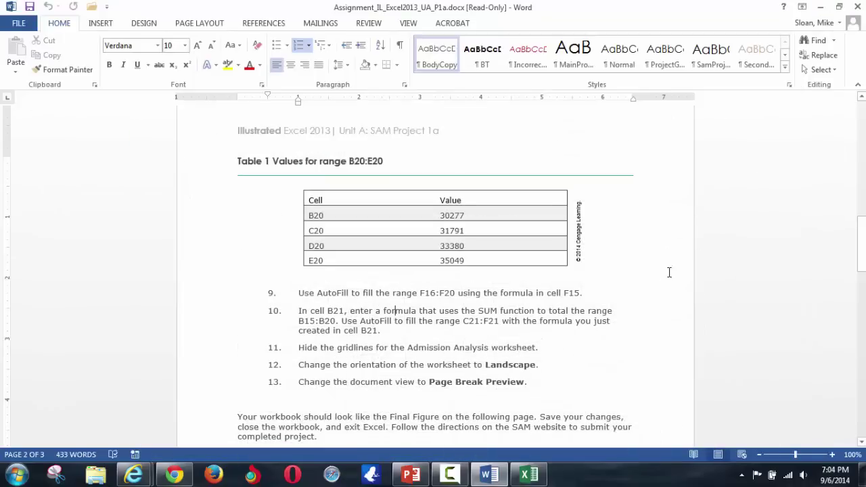
scroll(532, 261, "down", 2)
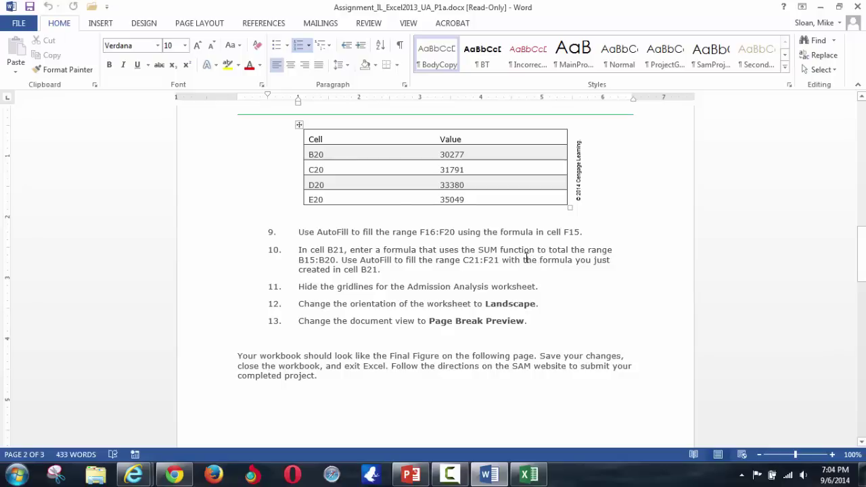
key("alt+Tab")
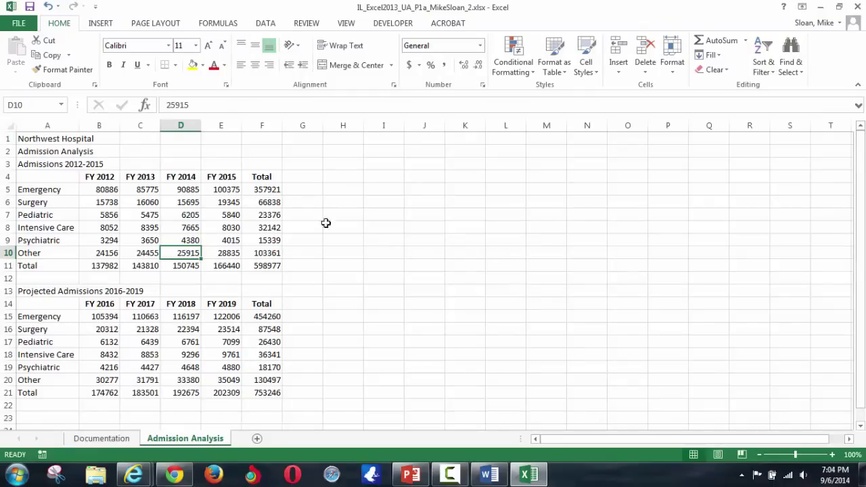
left_click(76, 137)
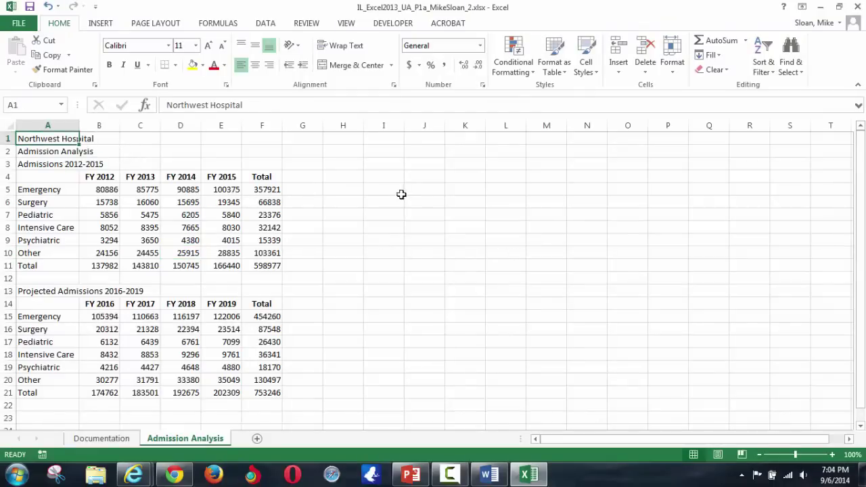
- Uncheck Gridlines in the View tab's Show group on the Admission Analysis sheet
left_click(343, 25)
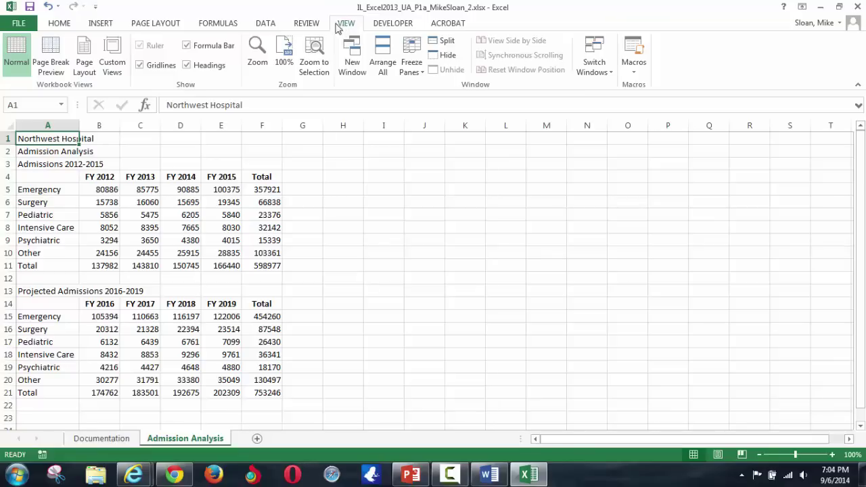
left_click(140, 66)
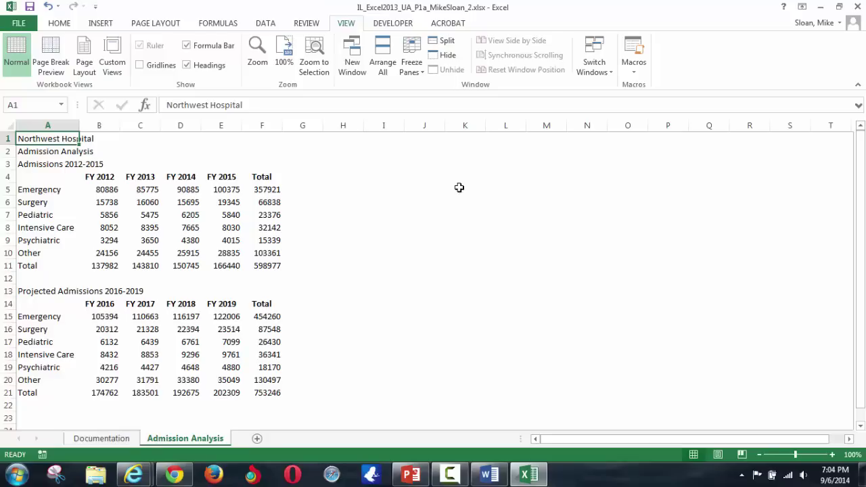
key("alt+Tab")
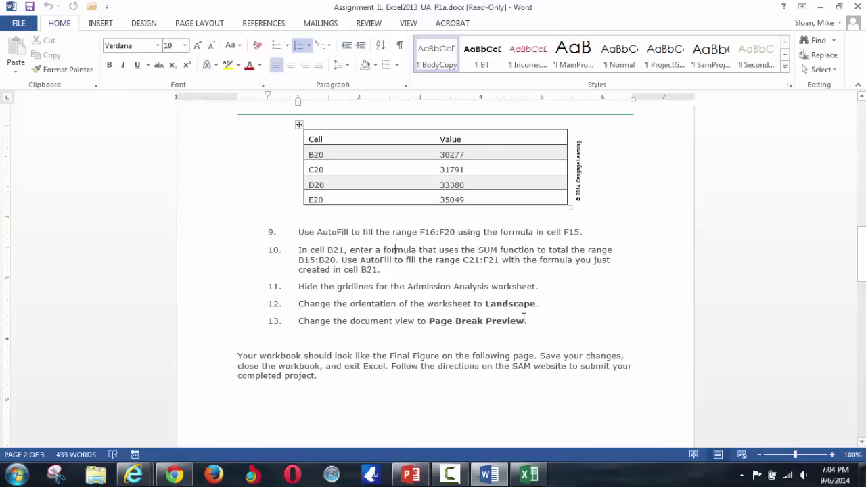
key("alt+Tab")
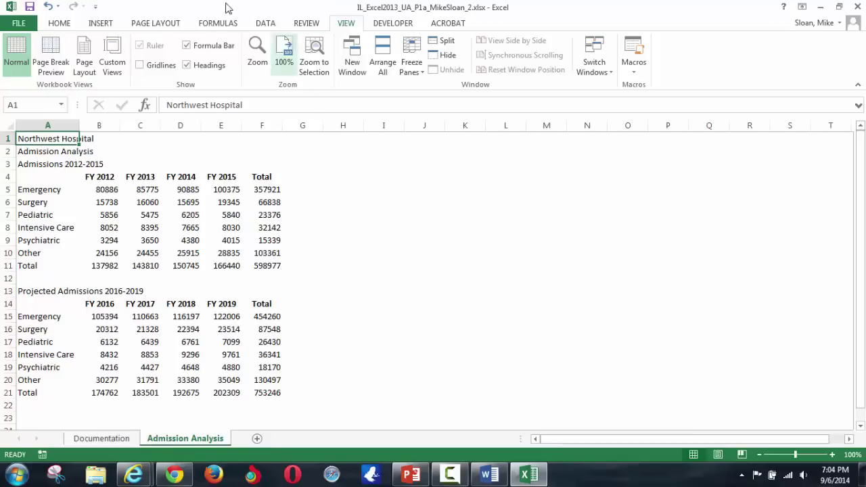
- Set the Admission Analysis worksheet's page orientation to Landscape
left_click(173, 24)
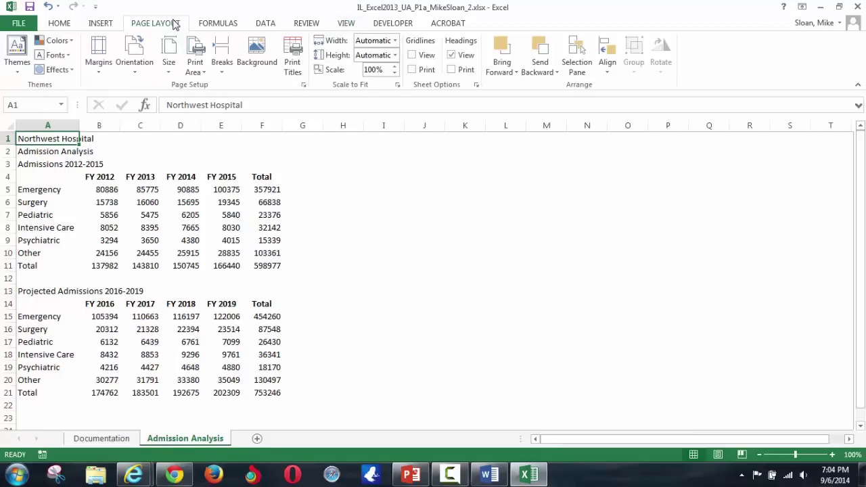
left_click(136, 64)
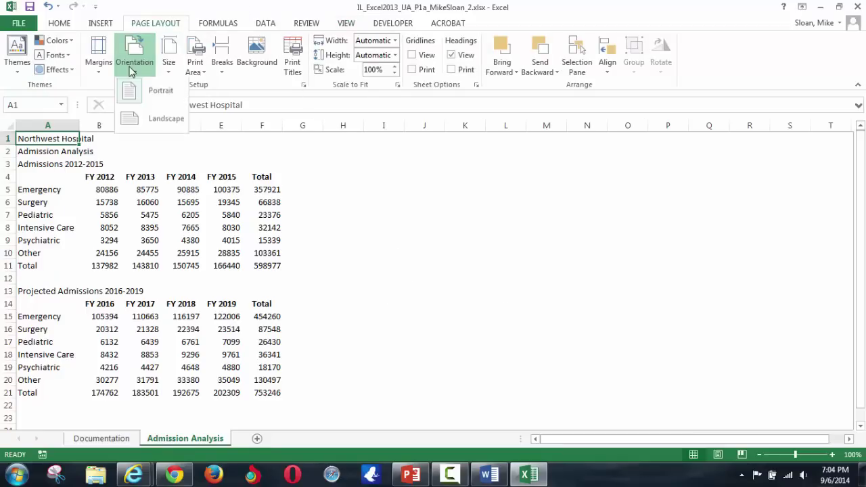
left_click(164, 121)
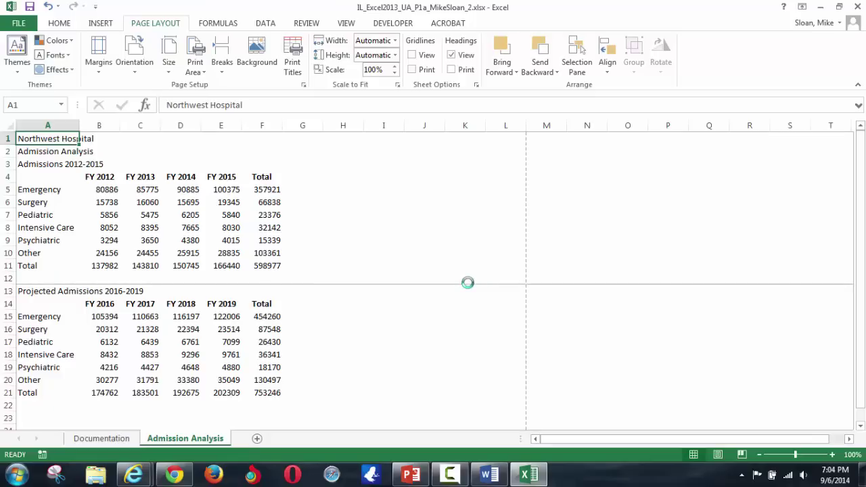
- Check the next instruction in the assignment document, then return to the workbook
key("alt+Tab")
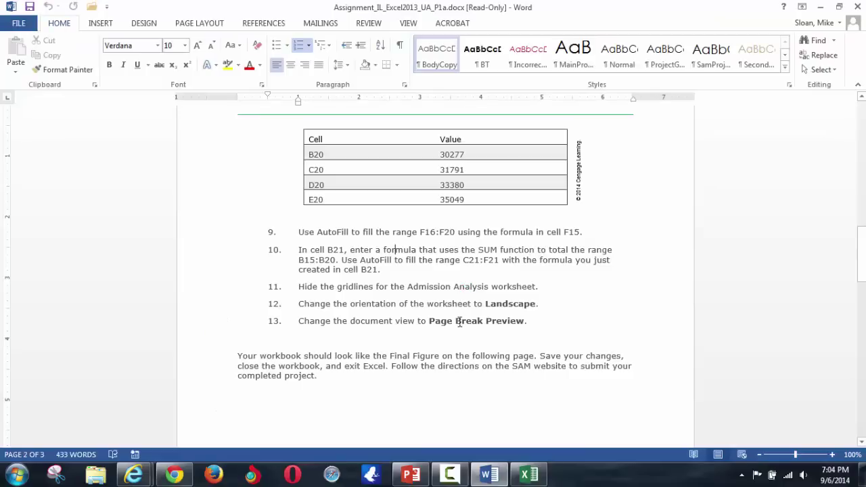
scroll(459, 324, "down", 1)
scroll(455, 325, "down", 1)
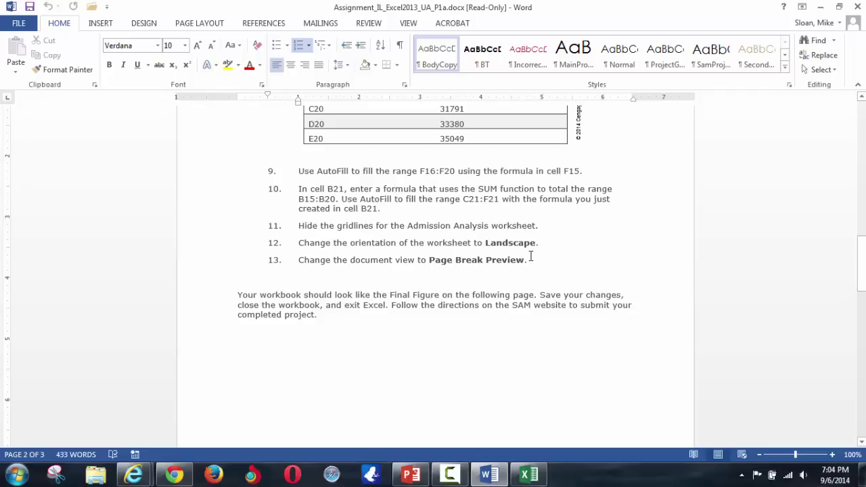
key("alt+Tab")
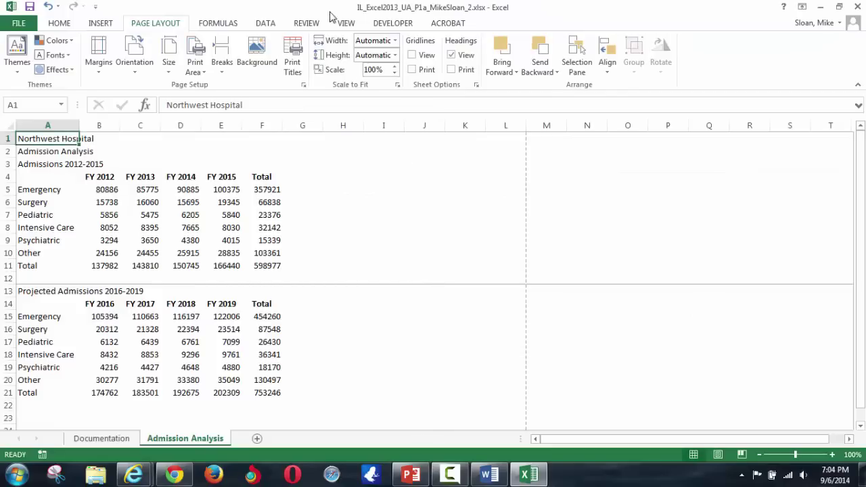
left_click(353, 26)
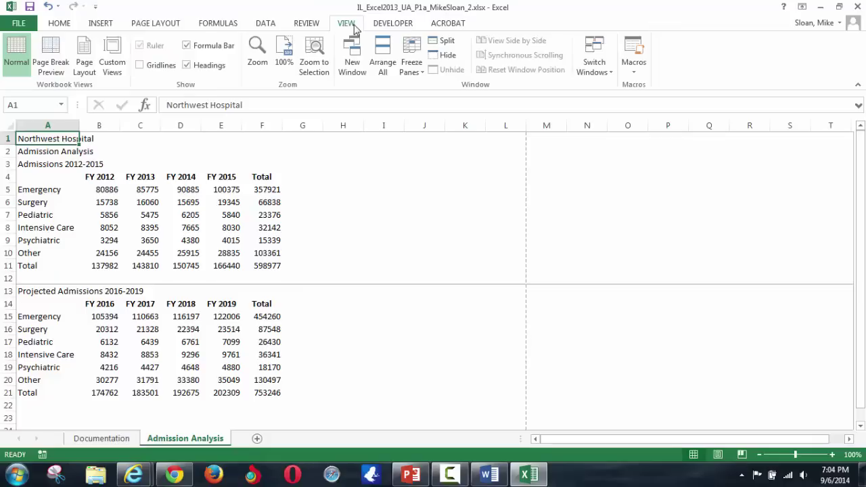
- Show the sheet in Page Break Preview and review its Page Setup orientation and scaling
left_click(55, 68)
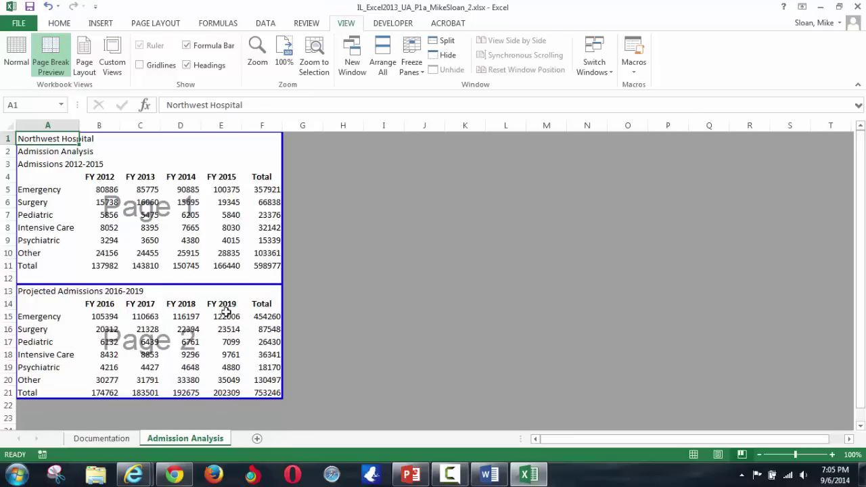
left_click(161, 24)
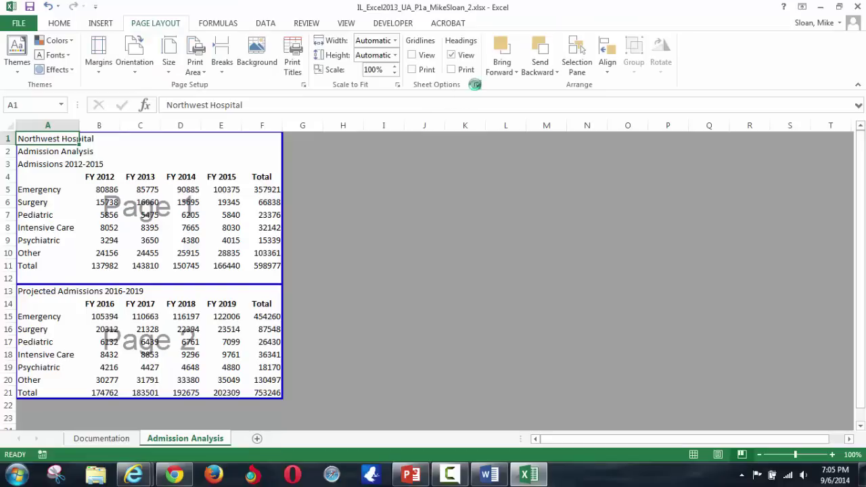
left_click(476, 85)
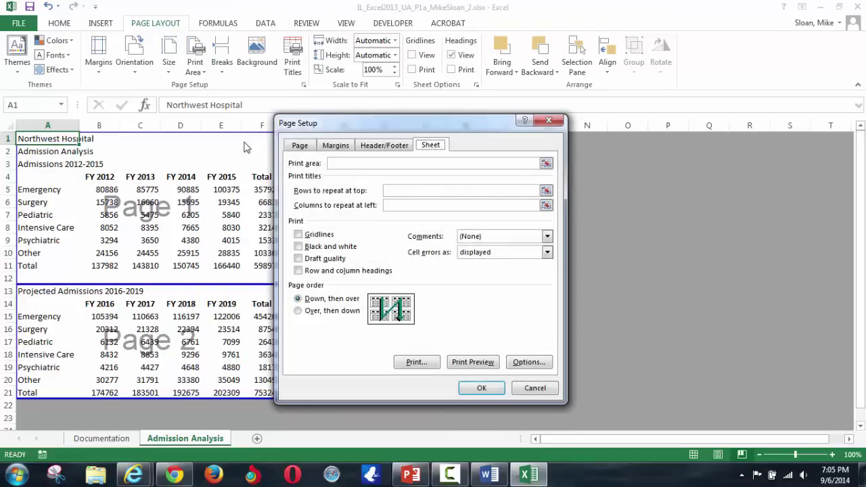
left_click(300, 146)
left_click(542, 390)
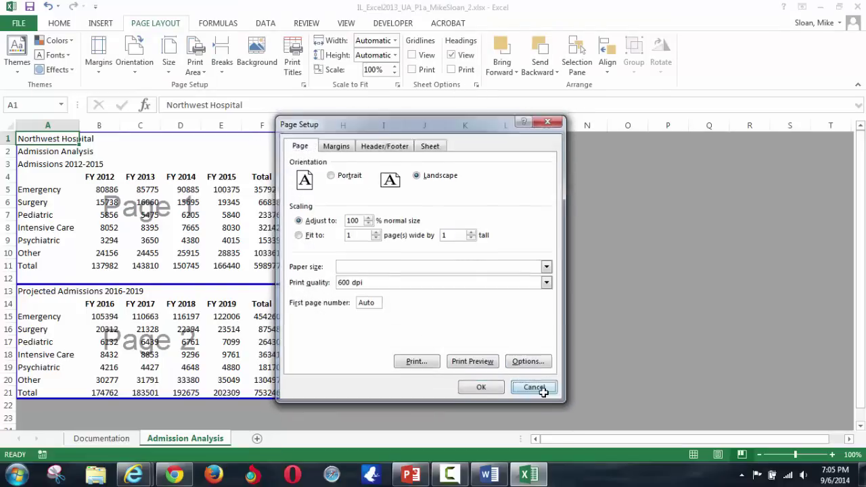
- Keep Page Setup scaling at 100% normal size, then go back to the instructions
left_click(398, 85)
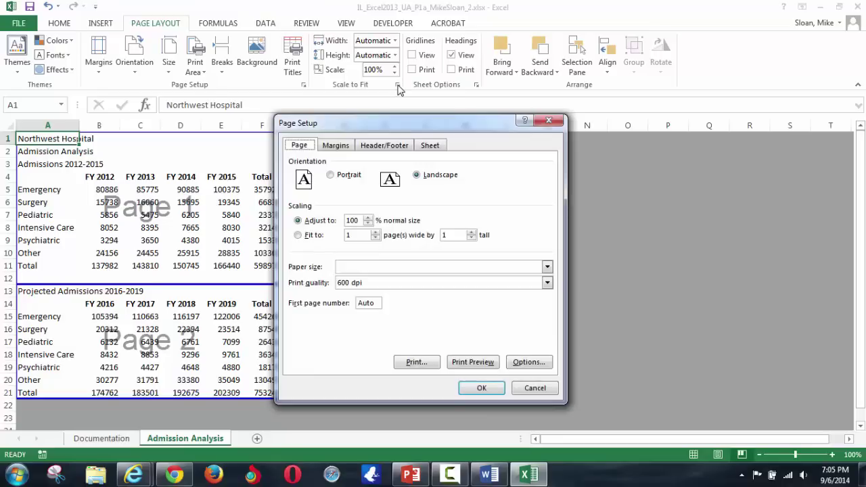
left_click(298, 236)
left_click(299, 221)
left_click(482, 388)
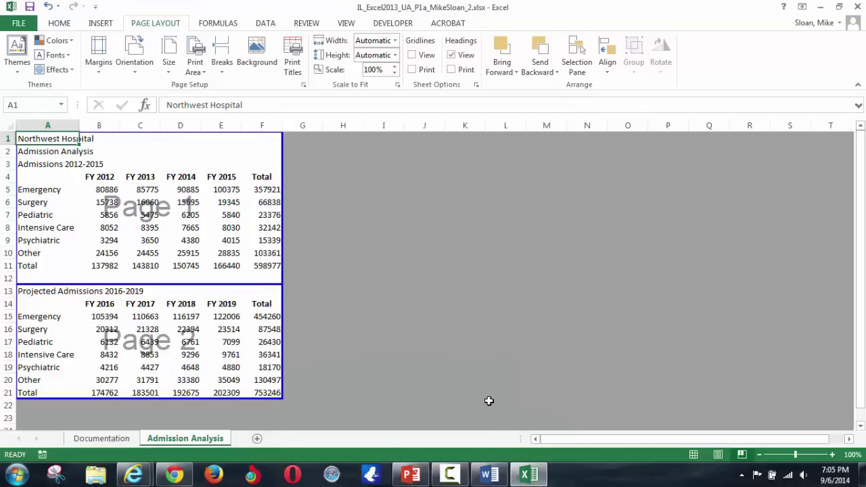
key("alt+Tab")
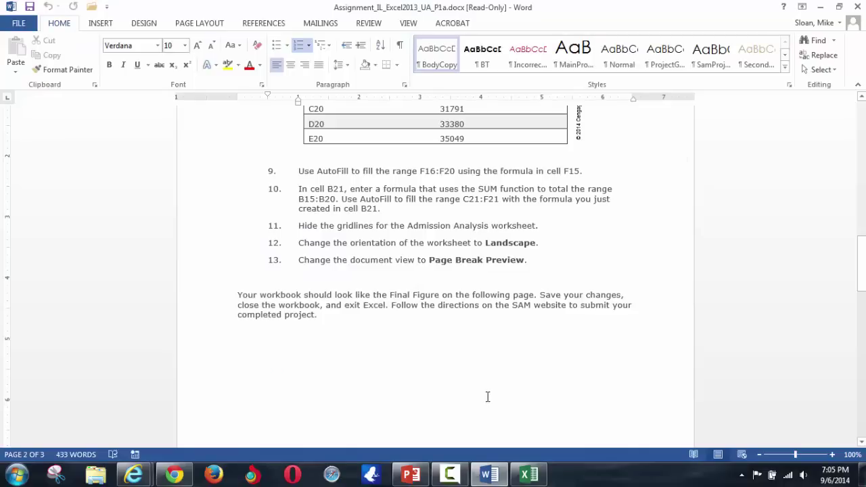
- Review project steps 1 through 6 in the Word instructions, then return to Excel
scroll(462, 305, "up", 10)
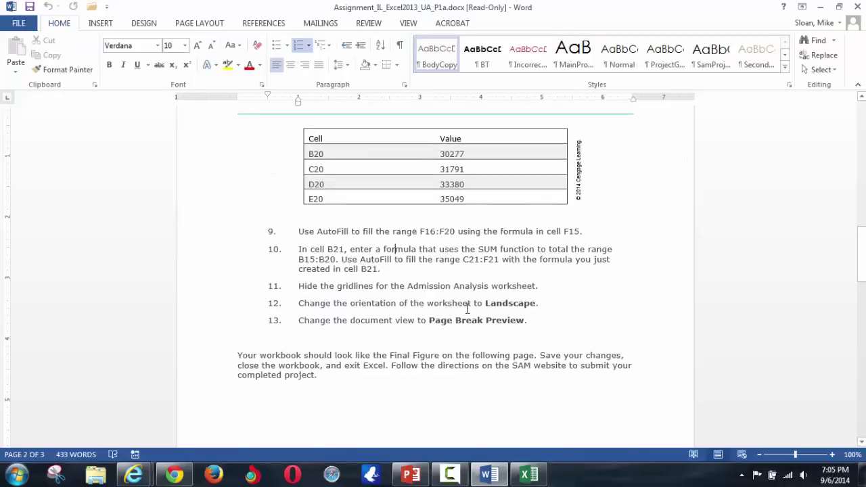
scroll(480, 308, "up", 4)
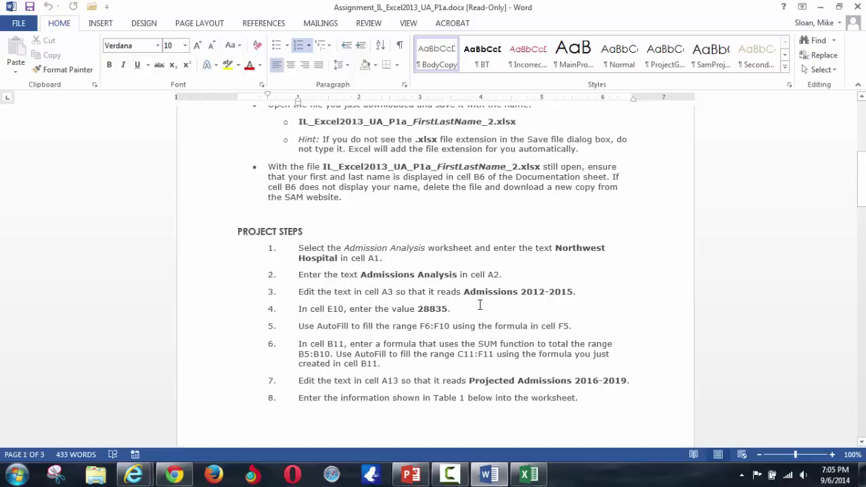
scroll(477, 299, "up", 2)
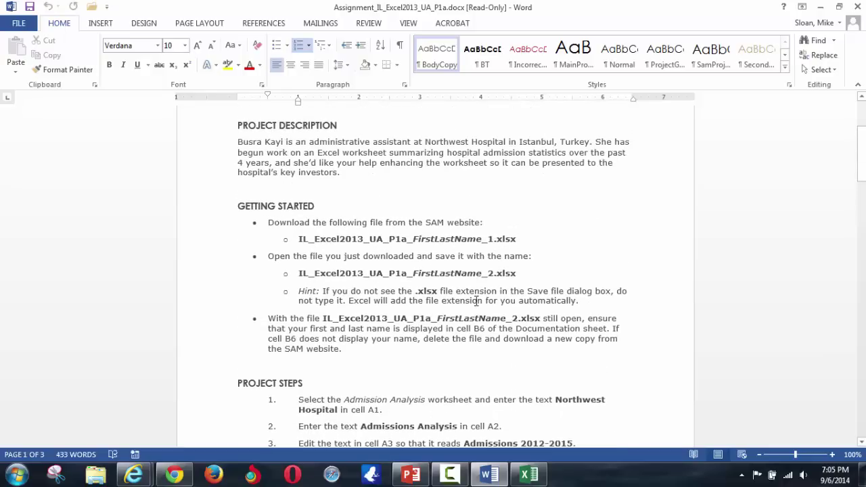
scroll(477, 300, "down", 8)
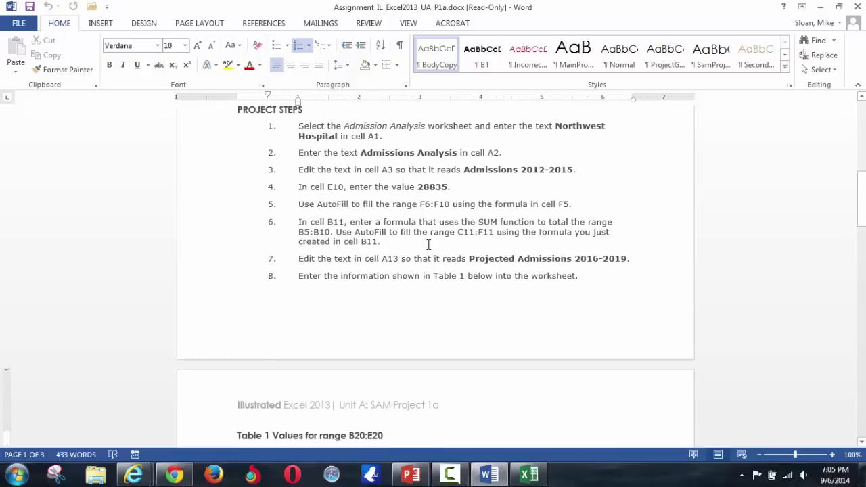
key("ctrl+shift+Up")
key("ctrl+shift+Up")
key("ctrl+shift+Up")
key("ctrl+shift+Up")
key("ctrl+shift+Up")
key("ctrl+shift+Up")
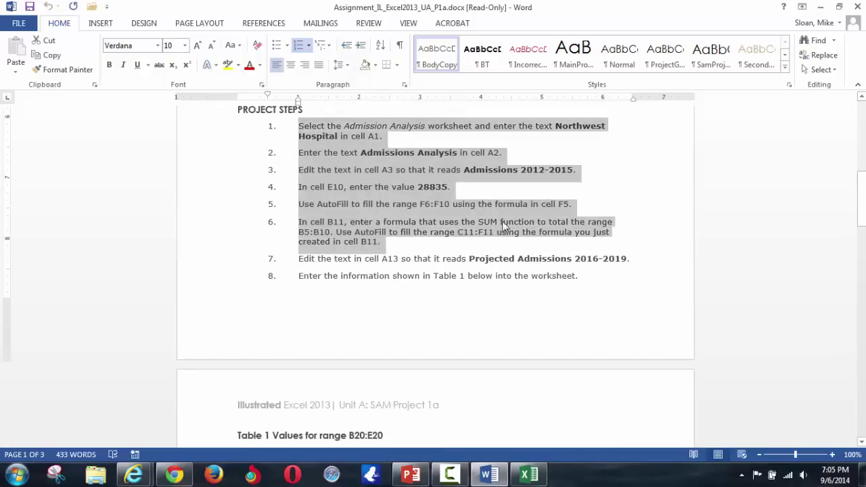
left_click(520, 260)
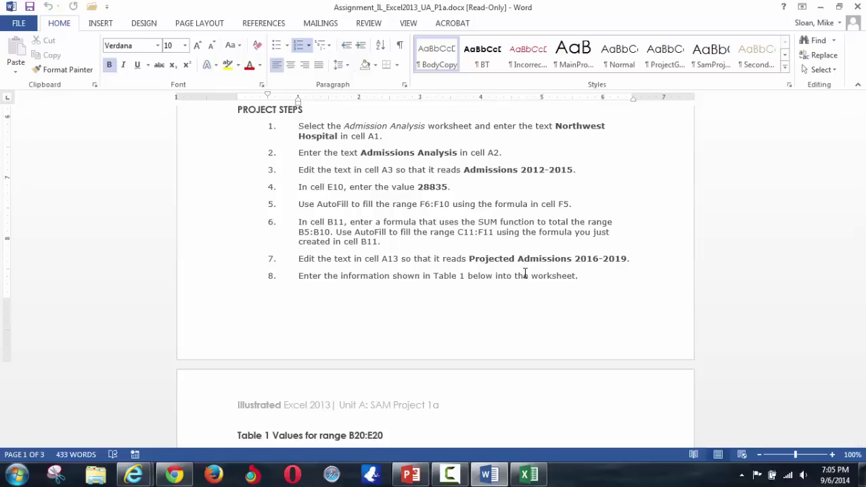
left_click(529, 476)
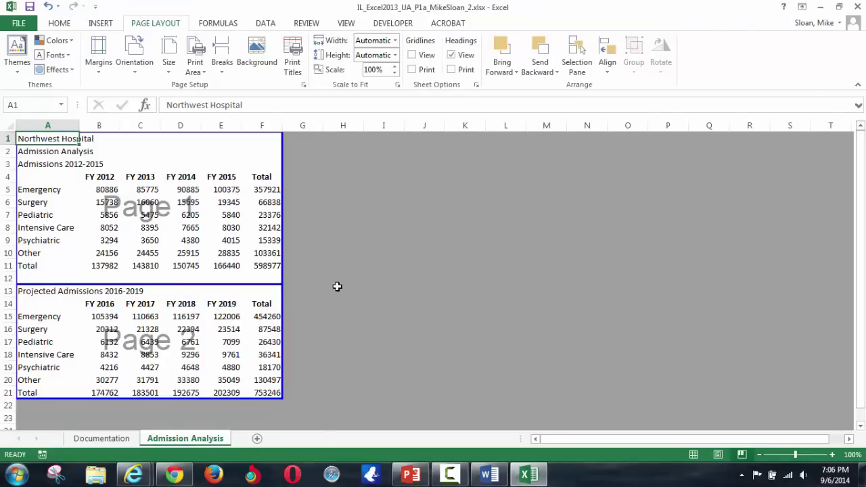
- Close Excel, saving the workbook changes, and minimize Word
left_click(857, 8)
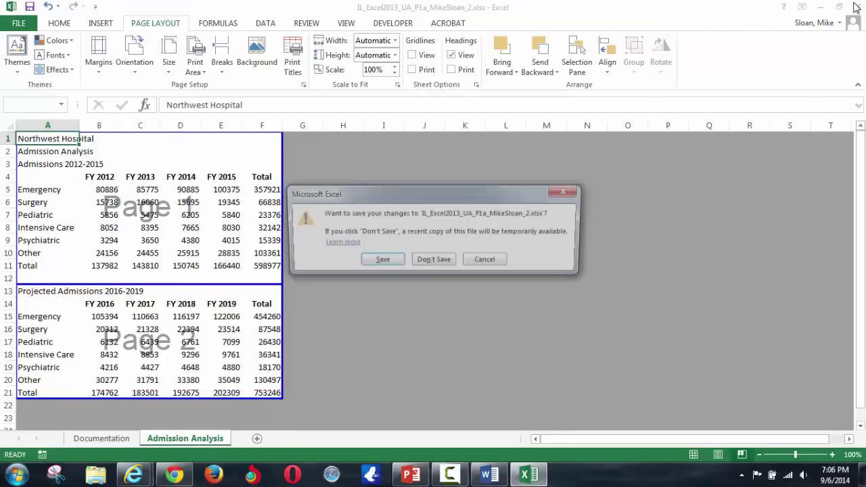
left_click(380, 261)
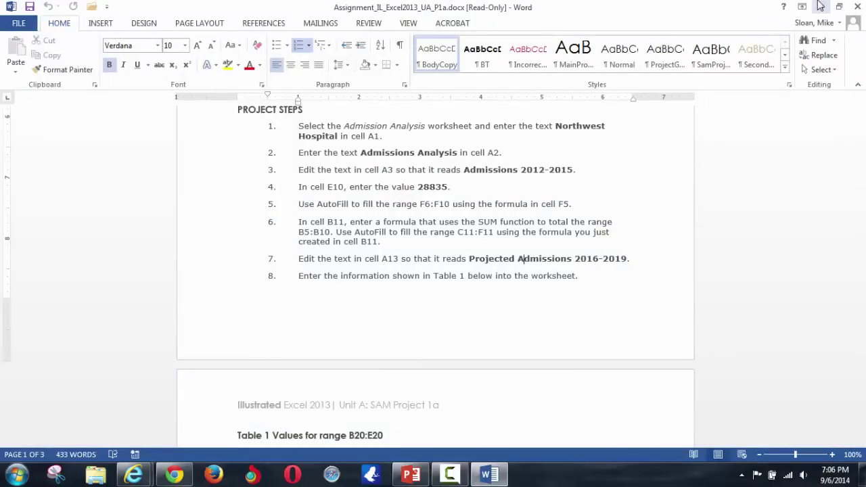
left_click(820, 7)
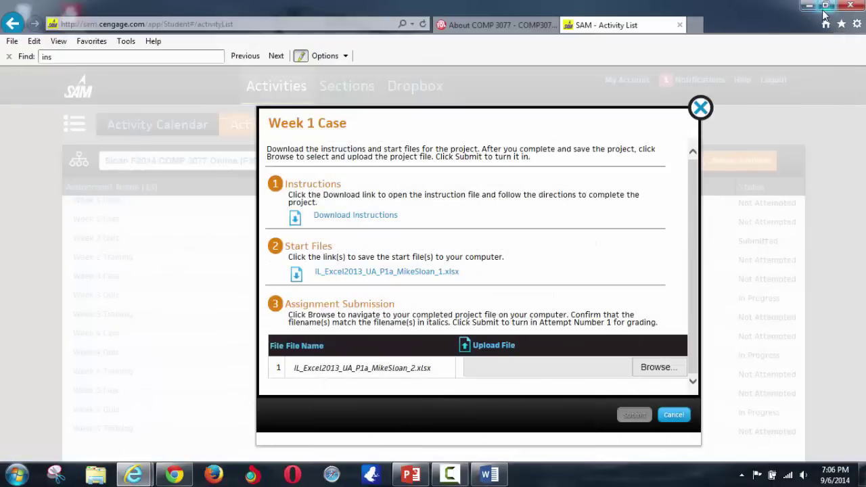
- Attach the corrected _2.xlsx workbook from the Desktop and submit it for Week 1 Case
left_click(653, 368)
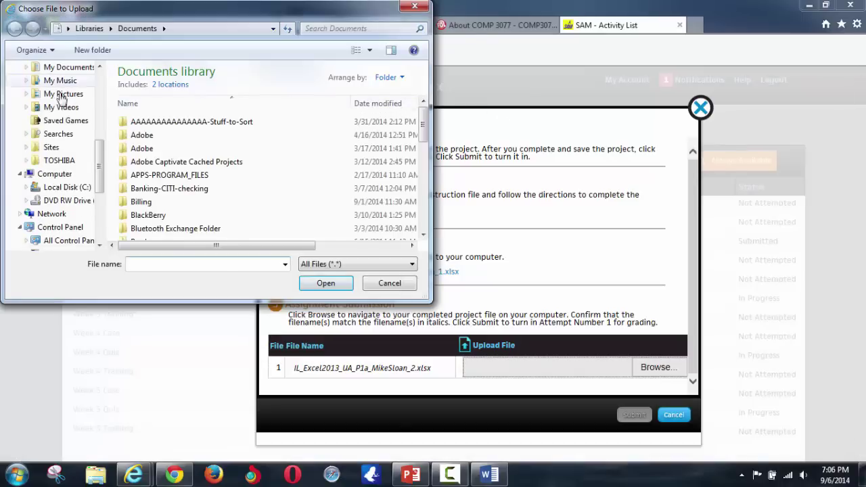
left_click_drag(97, 142, 112, 98)
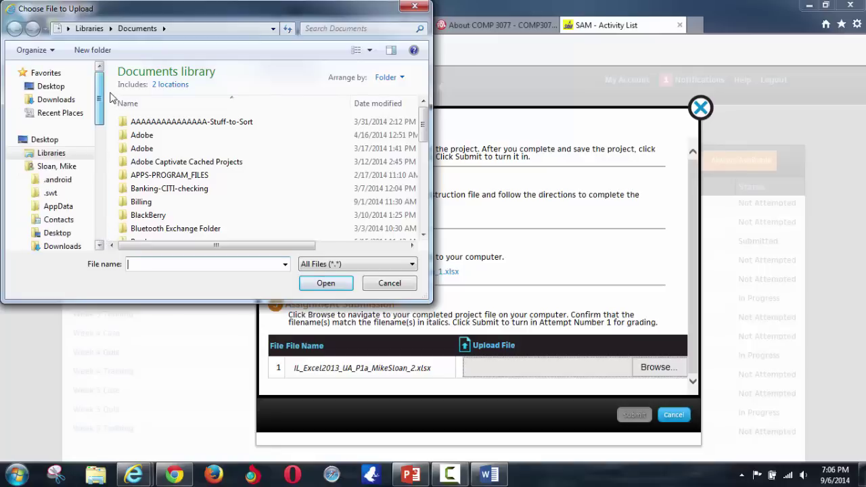
left_click(70, 140)
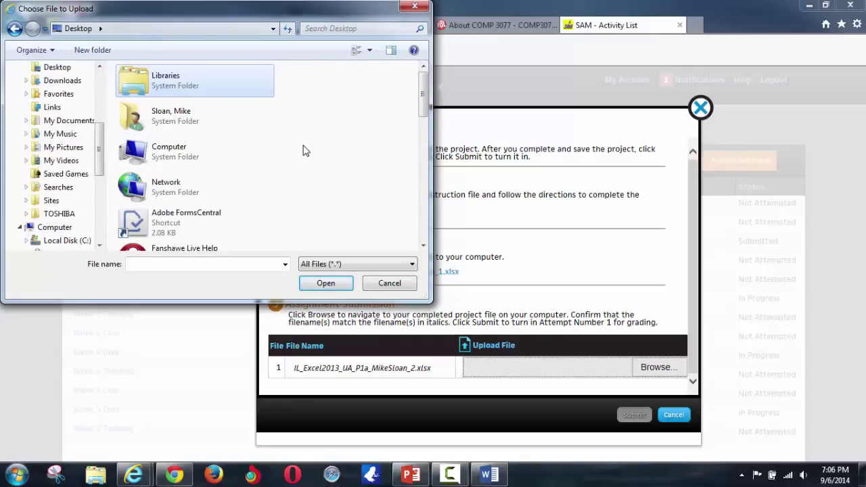
left_click_drag(422, 88, 443, 194)
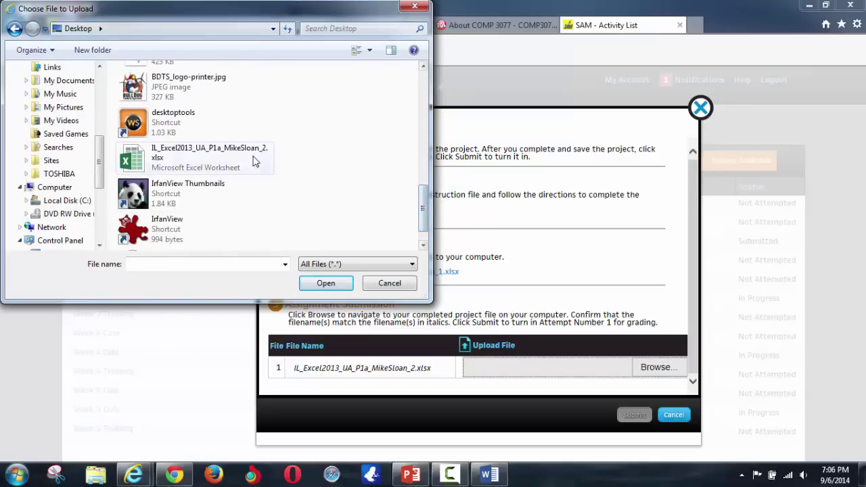
left_click(203, 157)
left_click(321, 284)
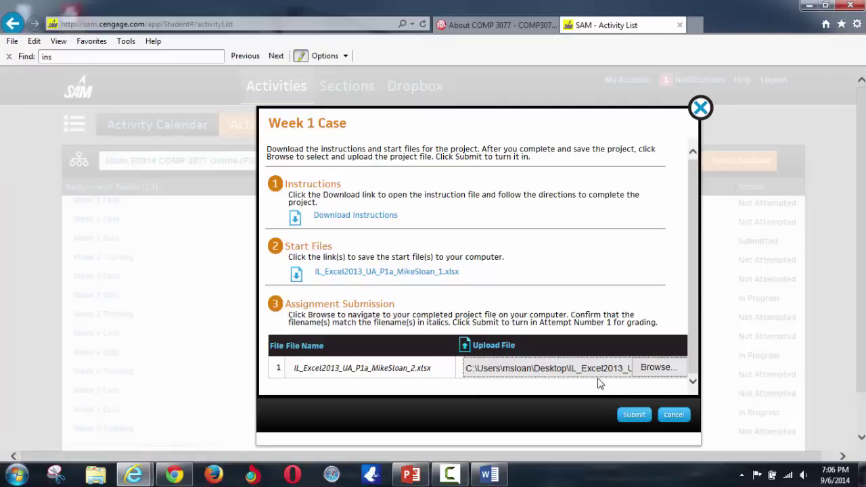
left_click(635, 415)
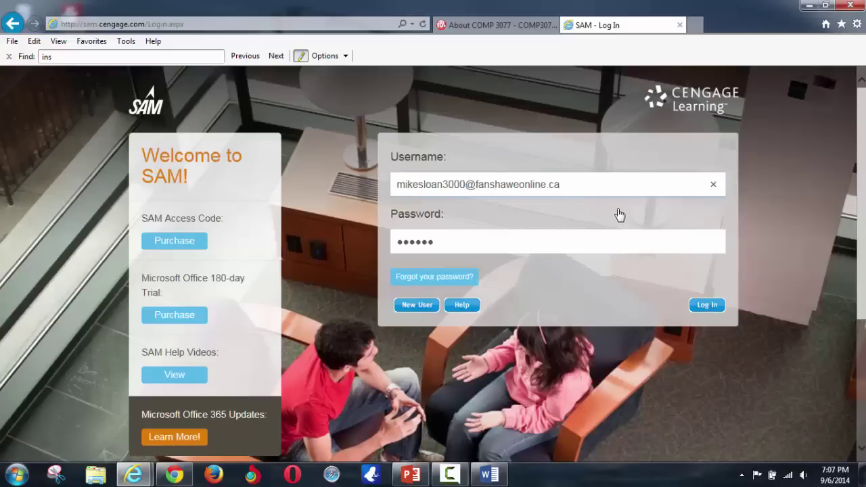
- Log back in to SAM and start the Week 1 Case assignment from the Activity List
left_click(709, 308)
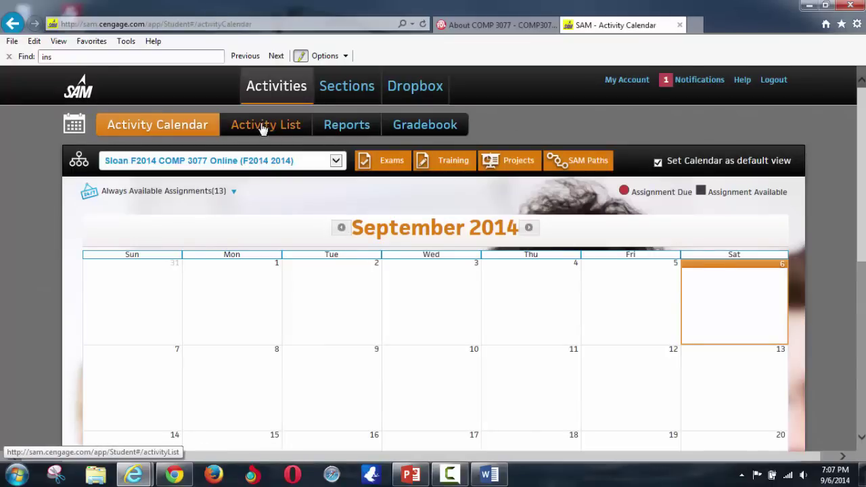
left_click(265, 132)
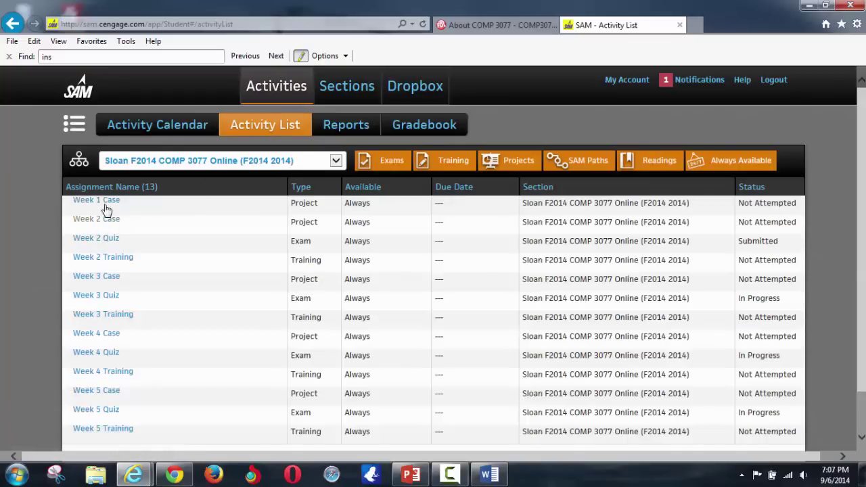
left_click(105, 202)
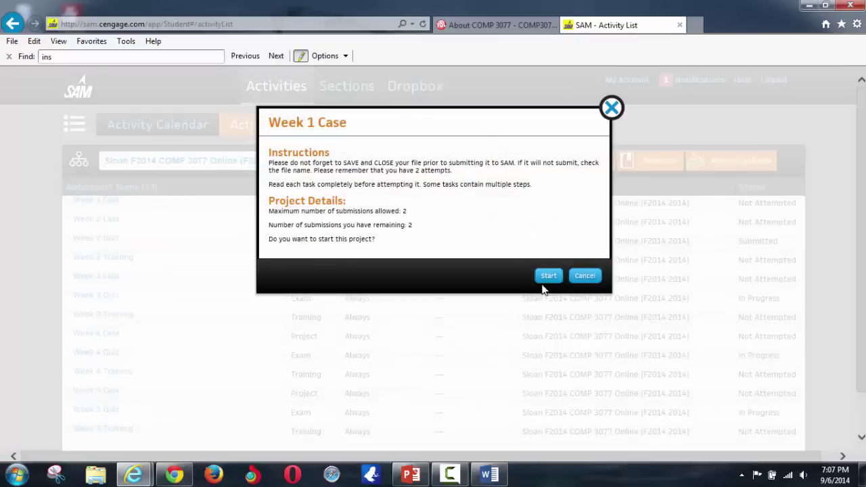
left_click(544, 283)
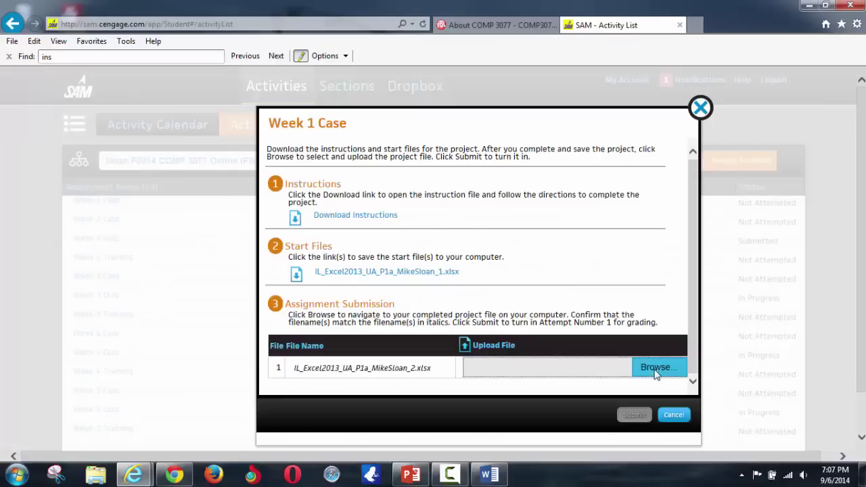
- Attach the corrected project workbook from the Desktop and submit it
left_click(653, 367)
scroll(291, 129, "down", 5)
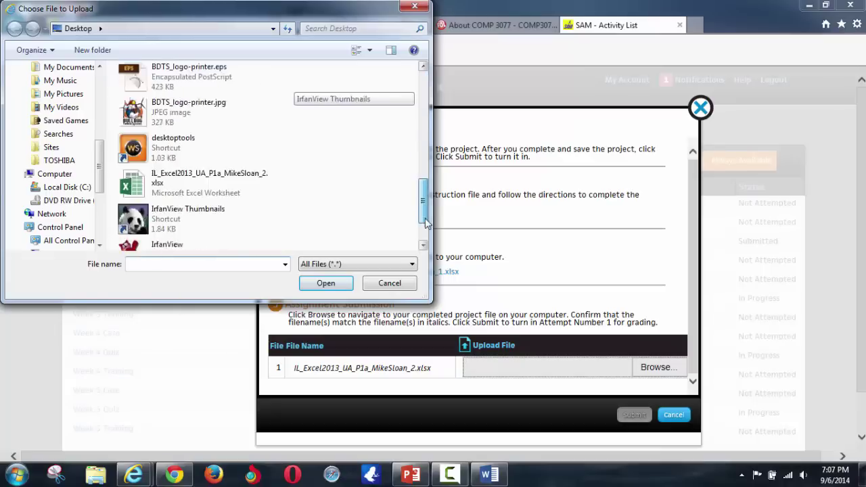
left_click(211, 135)
left_click(326, 283)
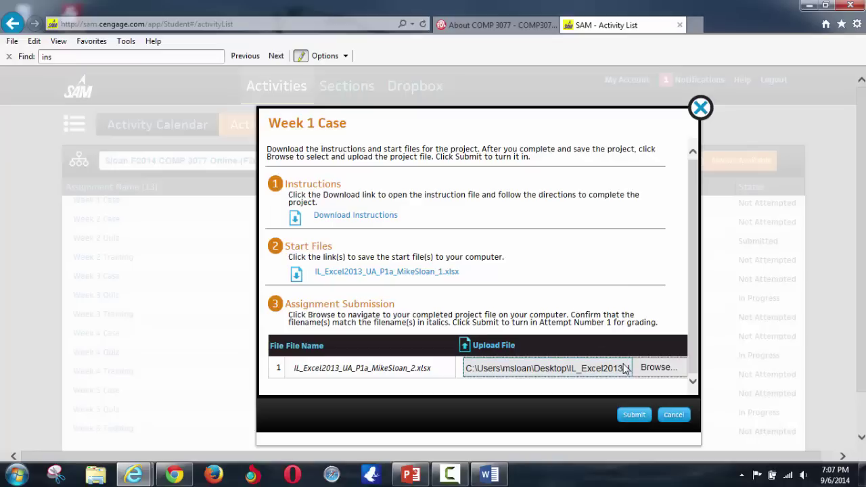
left_click(636, 415)
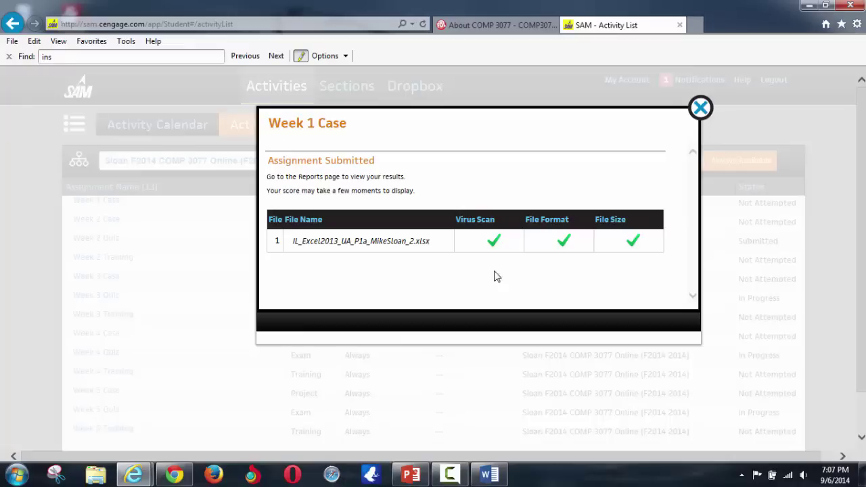
- Download the Week 1 Case graded report from Reports and open it in Excel
left_click(702, 109)
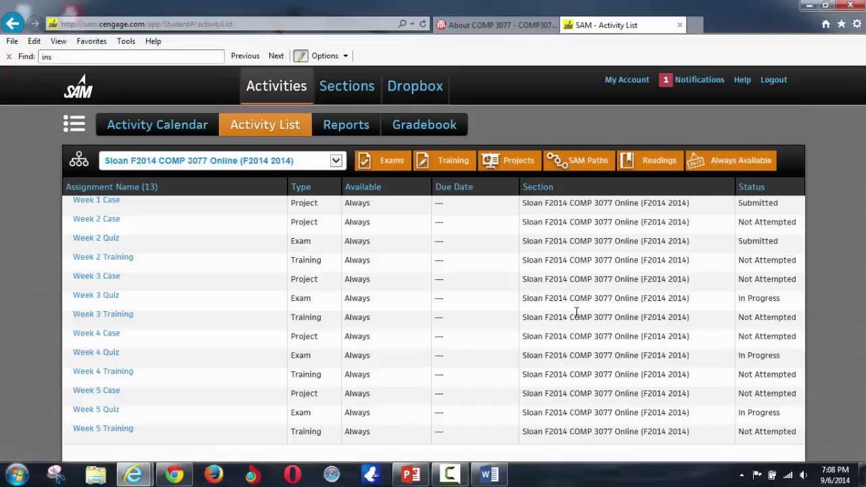
left_click(329, 126)
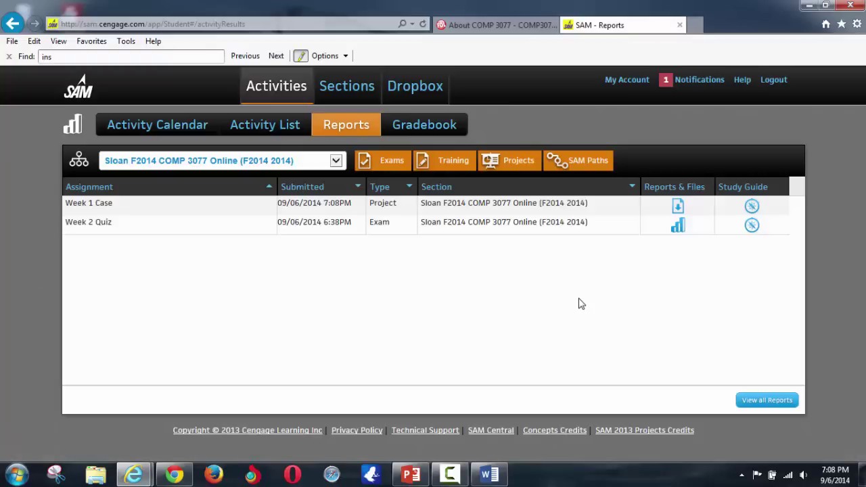
left_click(678, 208)
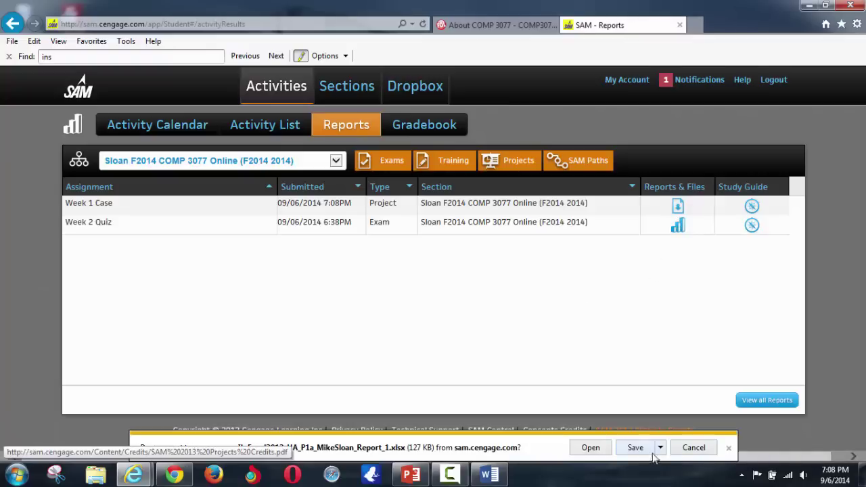
left_click(577, 454)
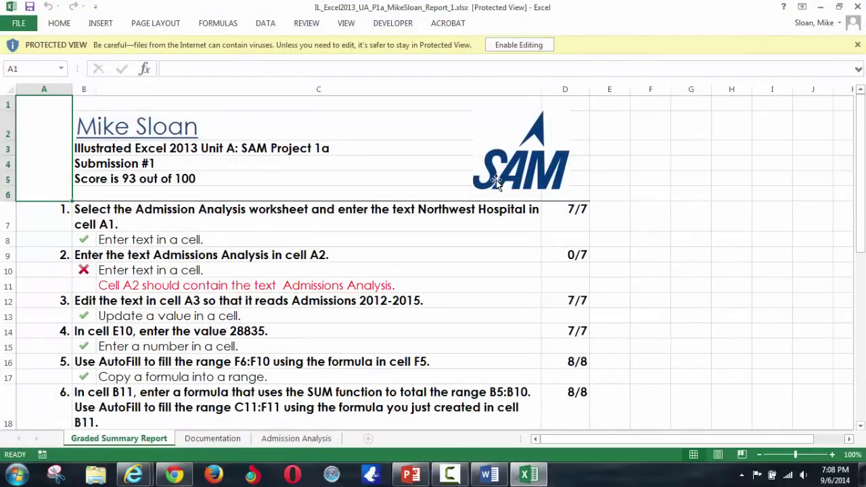
- Read the 93/100 score and the feedback on the missed cell A2 step
left_click(179, 178)
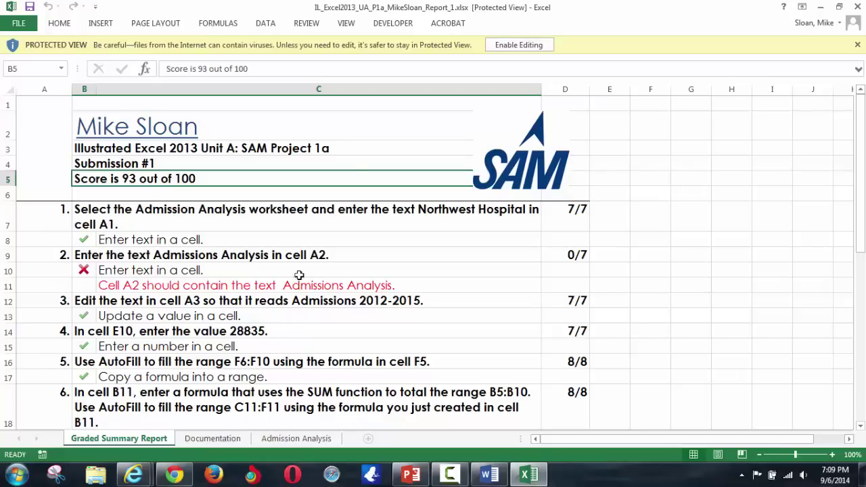
left_click(345, 286)
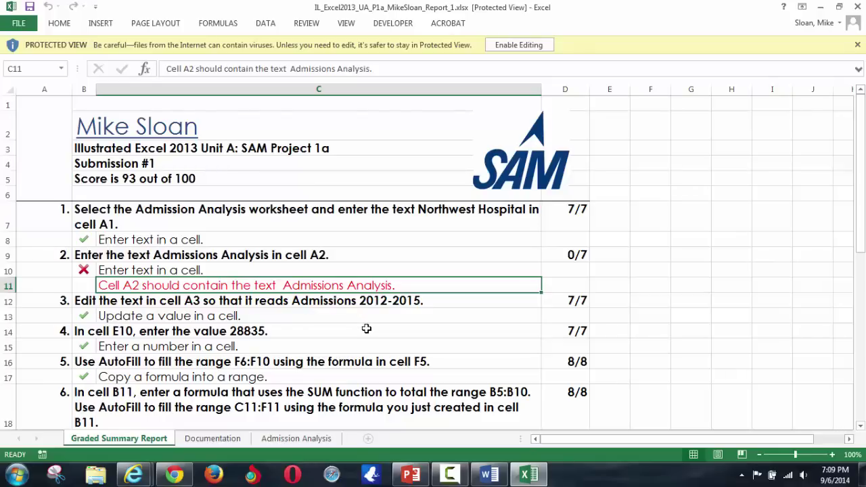
scroll(187, 278, "down", 4)
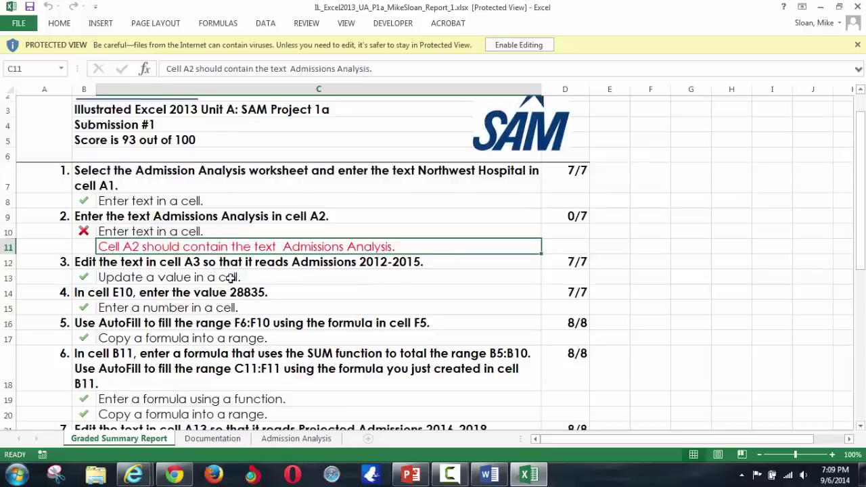
scroll(258, 309, "up", 4)
- Inspect cell A2 on the report's Admission Analysis sheet, enable editing, and minimize Excel
left_click(307, 439)
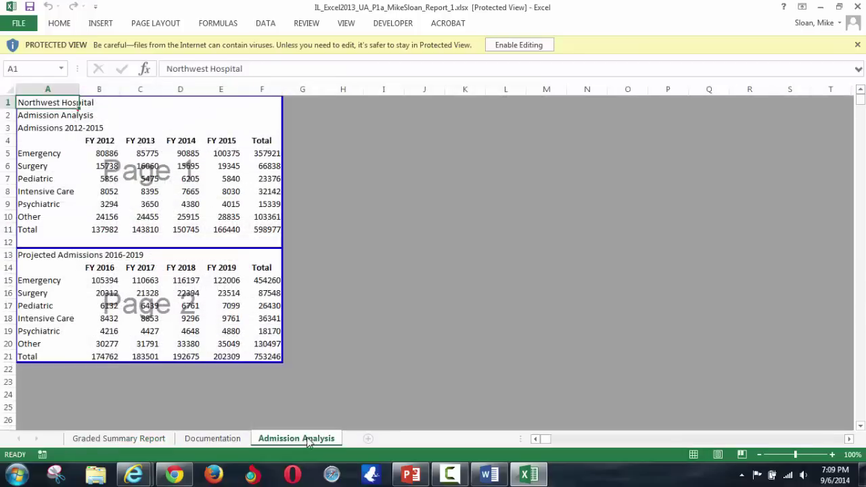
left_click(82, 116)
left_click(73, 111)
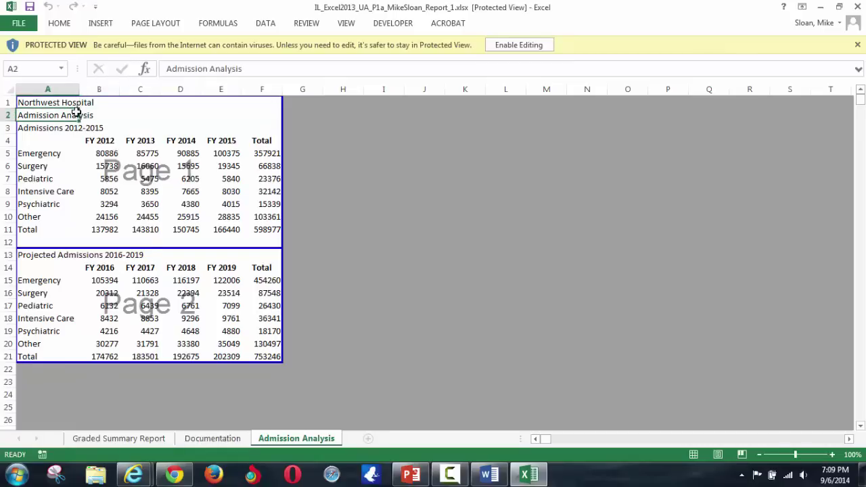
left_click(507, 43)
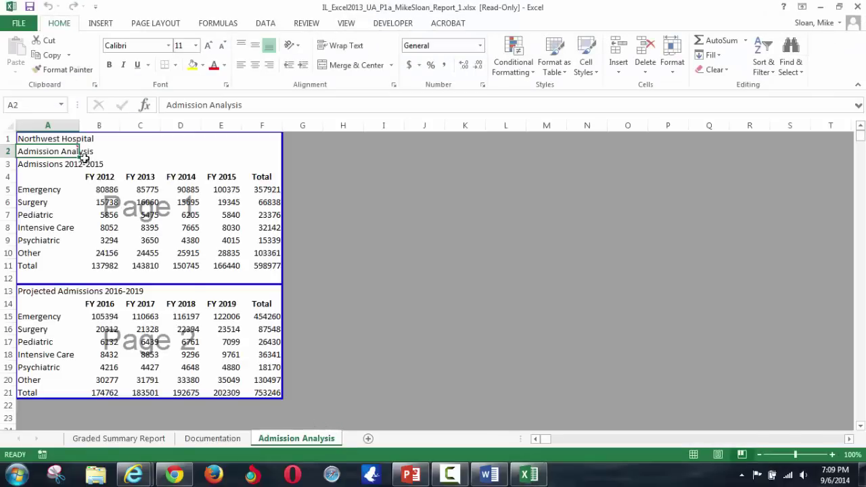
mouse_move(79, 148)
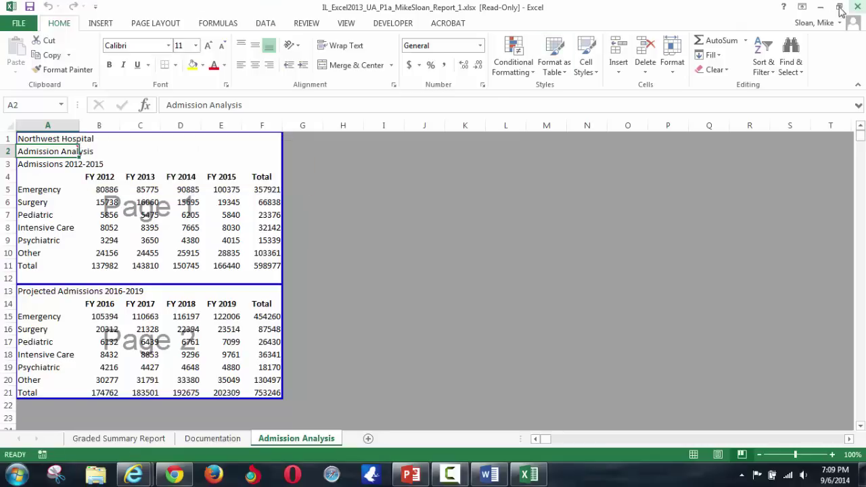
left_click(820, 7)
- Open the project workbook, change A2 to 'Admissions Analysis', and close Excel
left_click(809, 5)
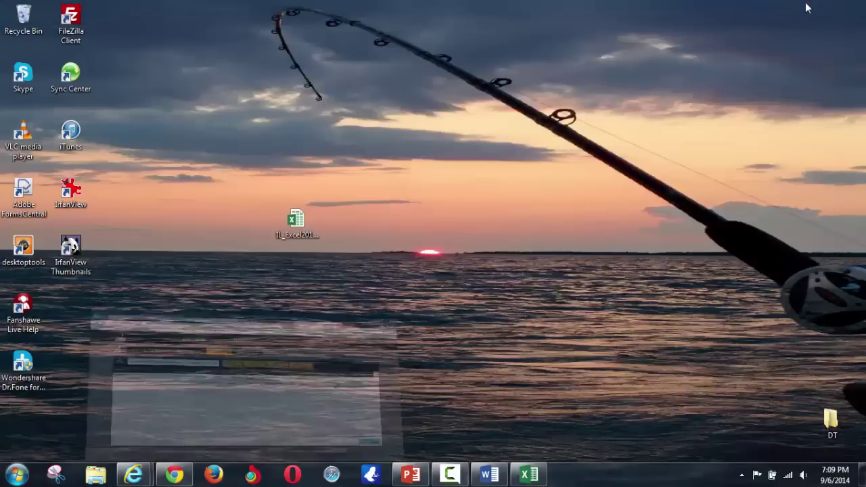
double_click(299, 230)
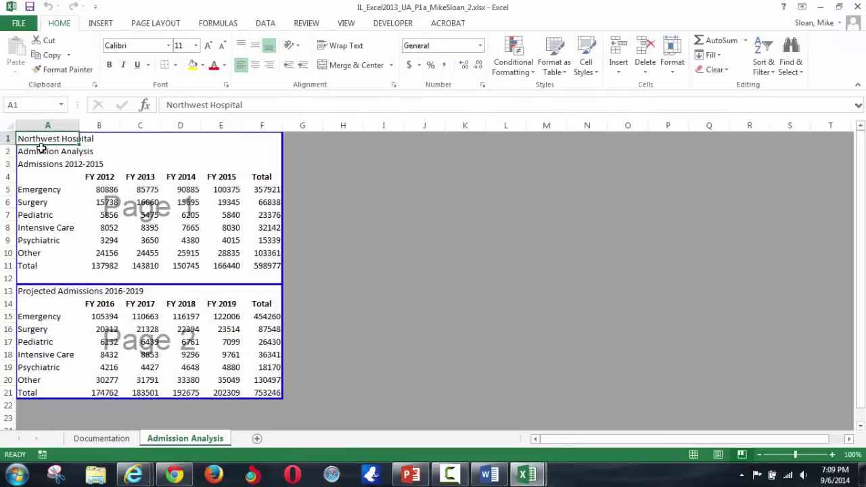
left_click(42, 150)
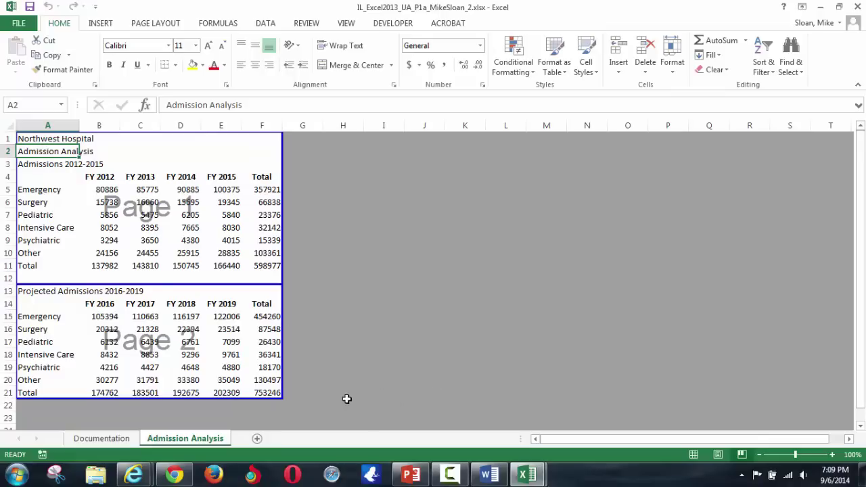
left_click(206, 105)
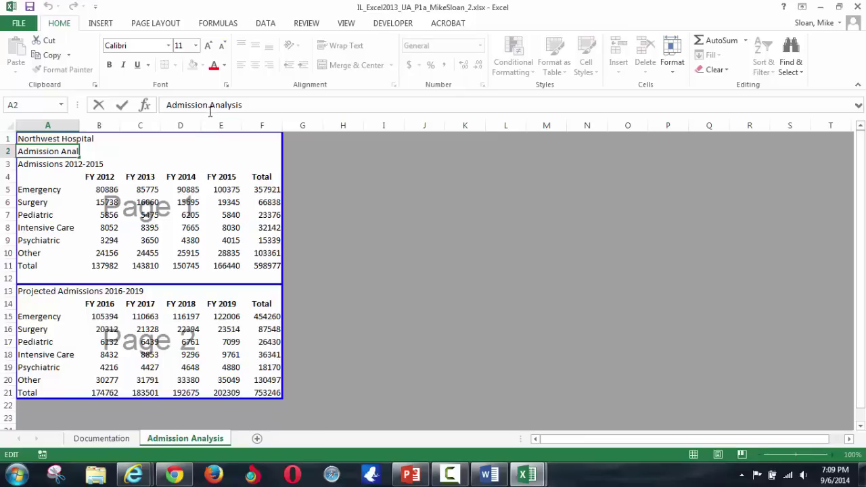
type("s")
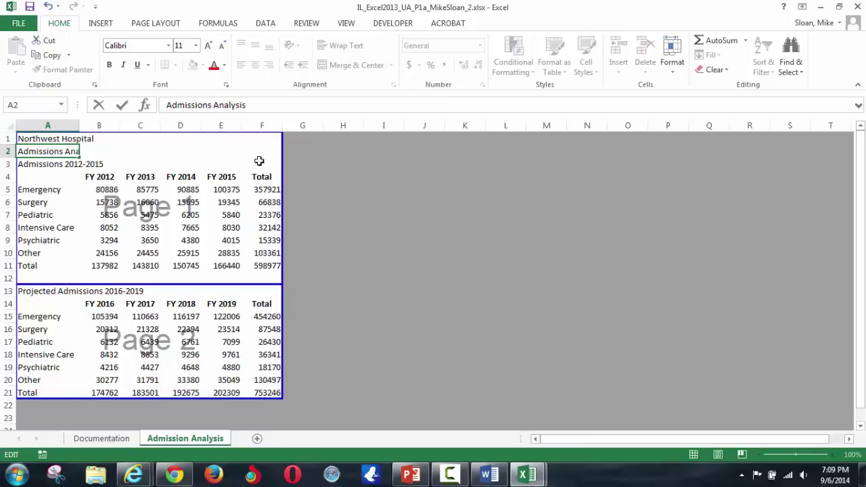
key("Return")
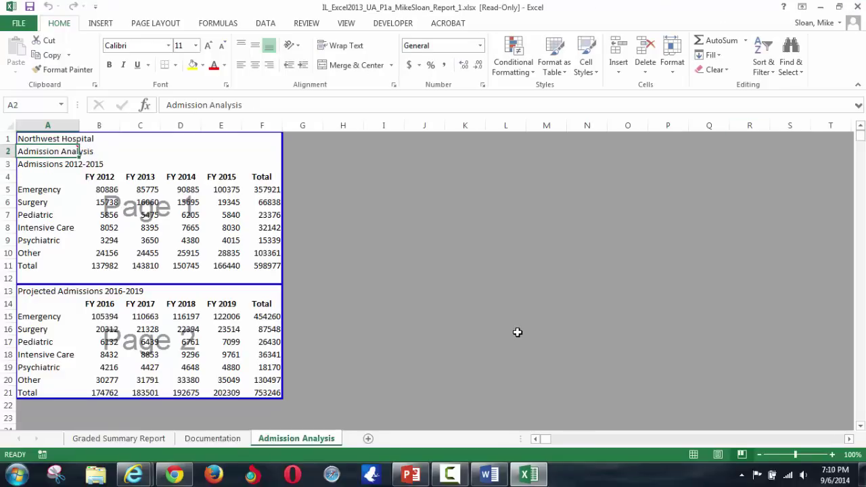
left_click(857, 8)
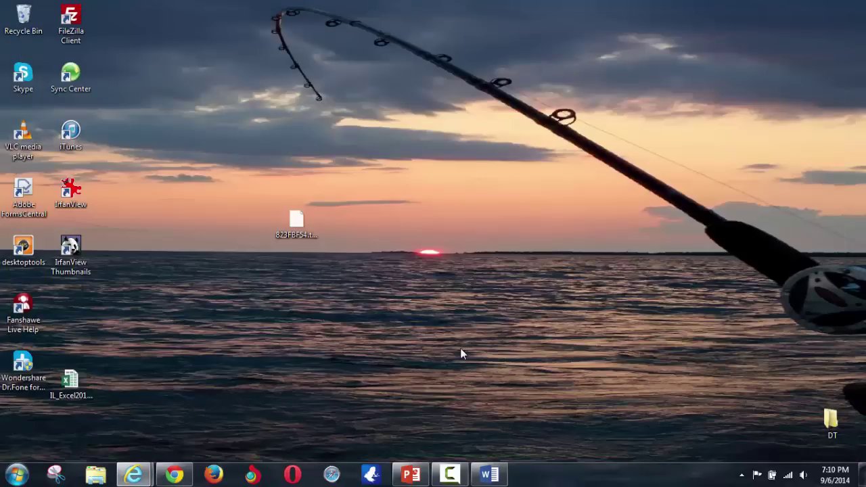
- Return to SAM and start a new Week 1 Case submission attempt
mouse_move(133, 474)
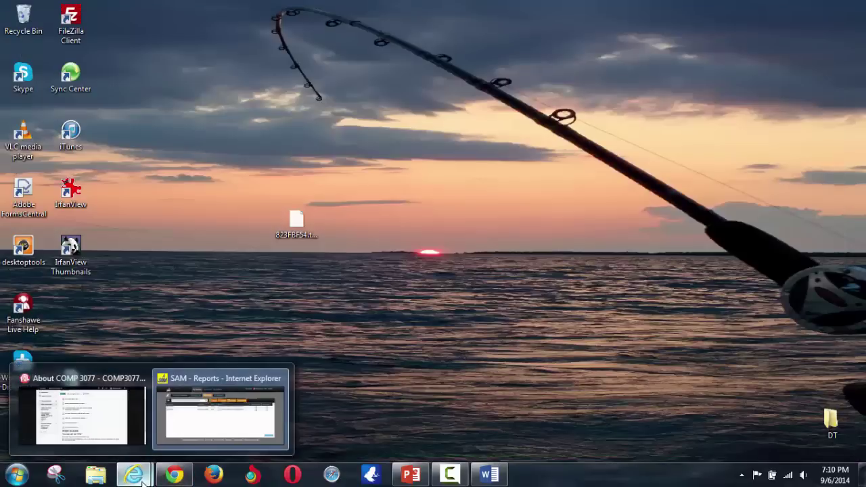
left_click(195, 422)
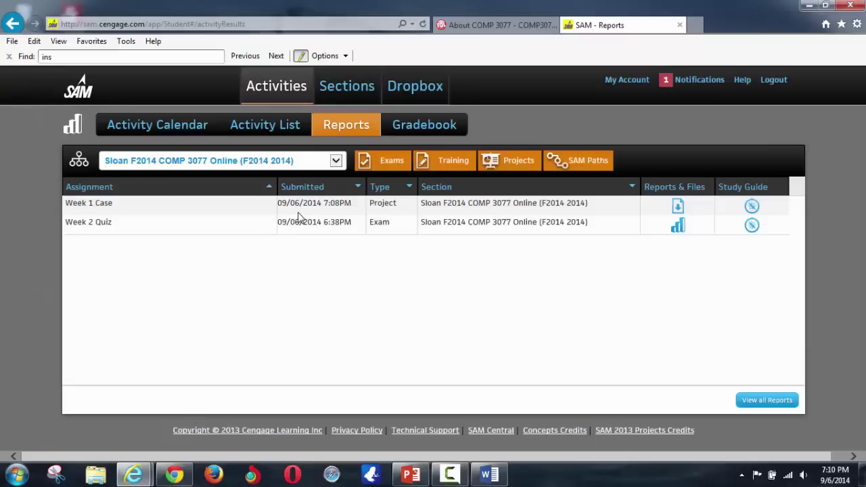
left_click(280, 127)
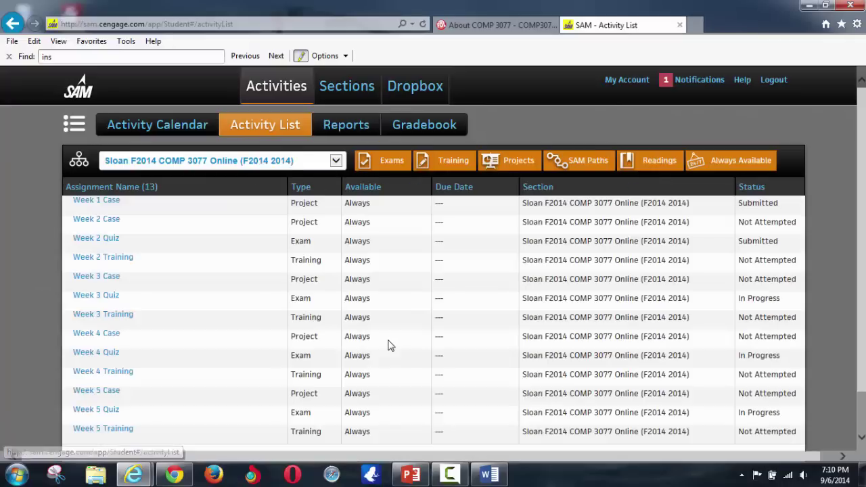
left_click(97, 202)
left_click(549, 276)
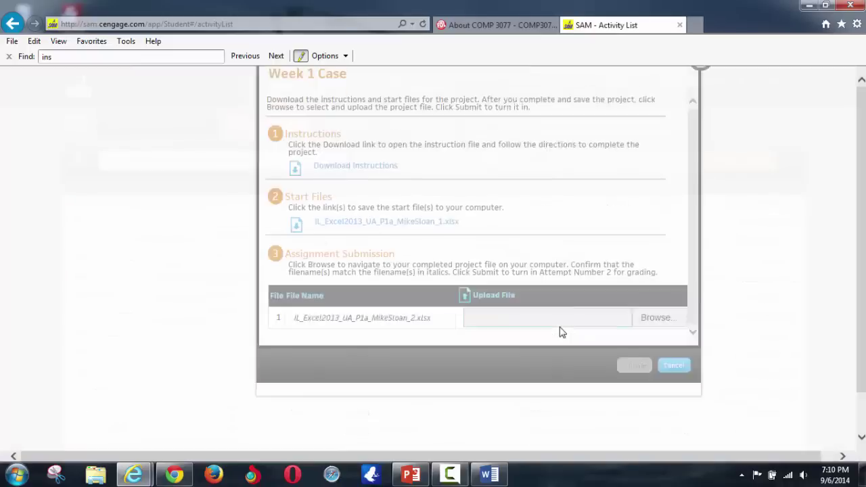
- Attach the corrected _2.xlsx workbook from the Desktop and submit it
left_click(656, 367)
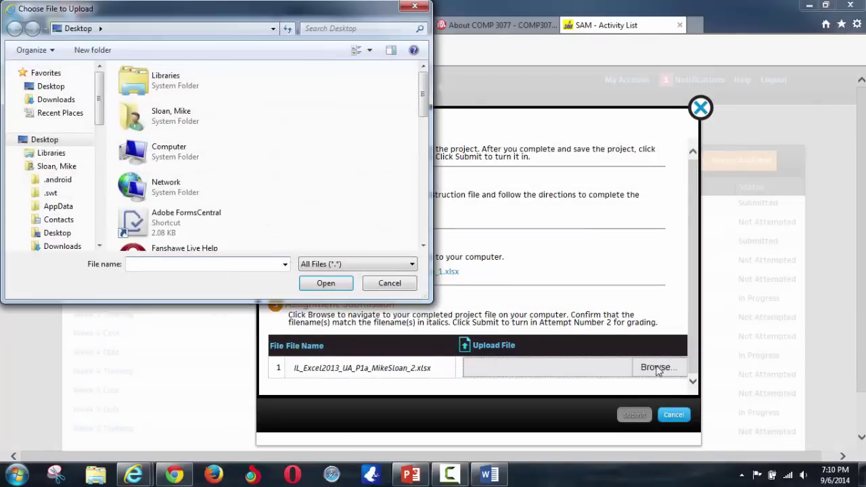
left_click_drag(426, 105, 425, 233)
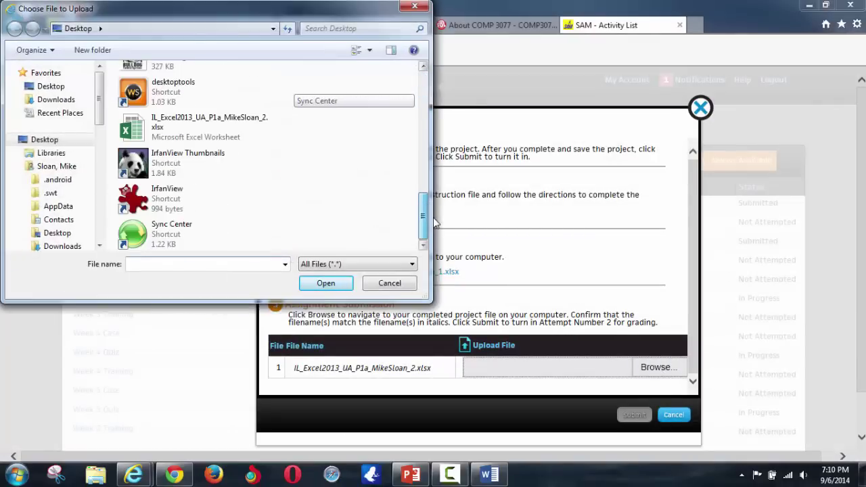
left_click(247, 130)
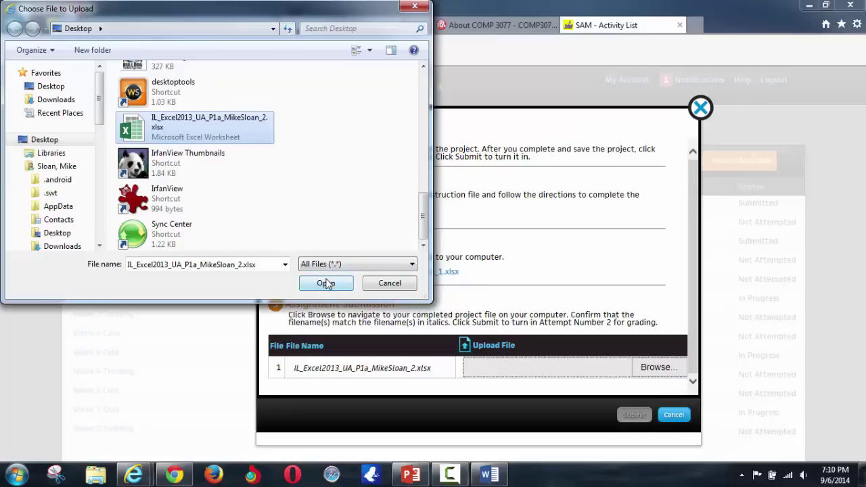
left_click(325, 283)
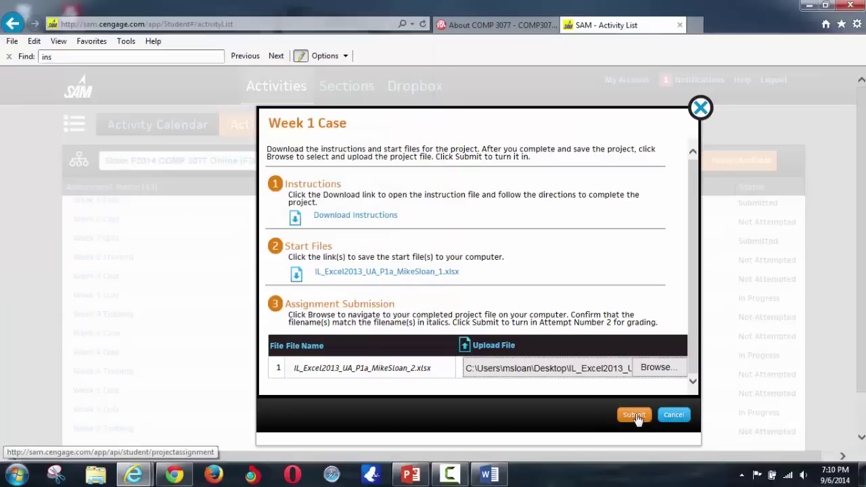
left_click(635, 416)
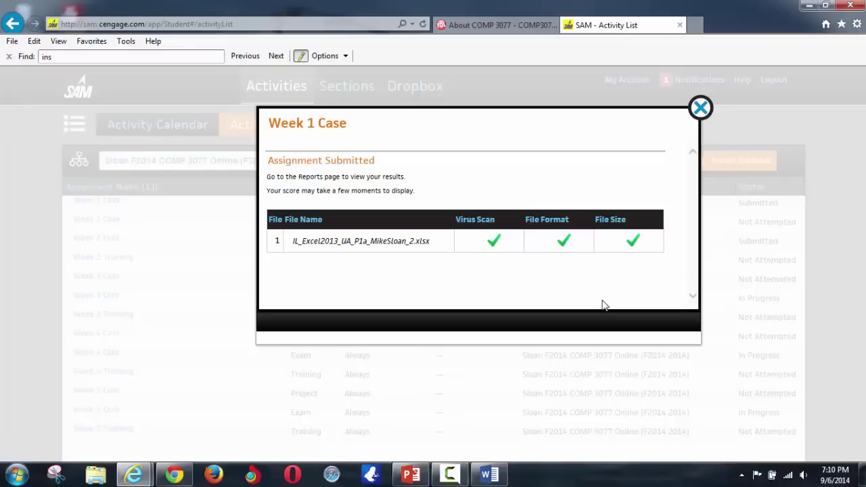
- Dismiss the submission confirmation and bring up the Reports page showing the 7:11PM Week 1 Case submission
left_click(700, 107)
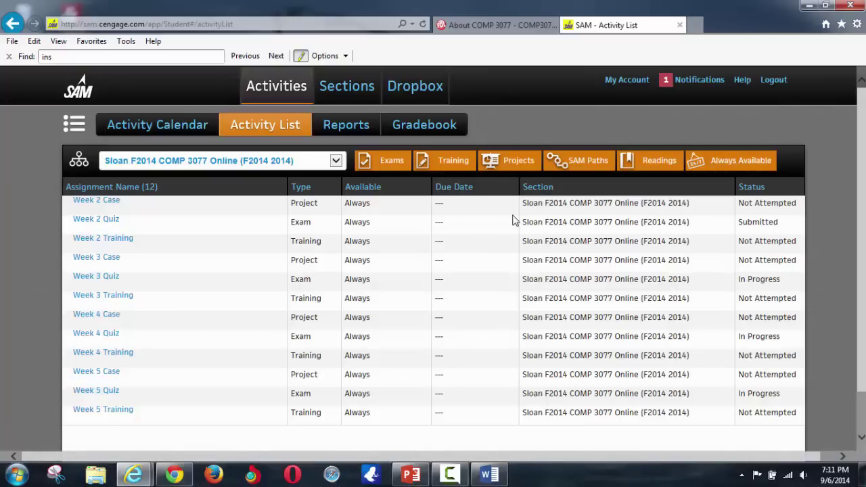
left_click(349, 128)
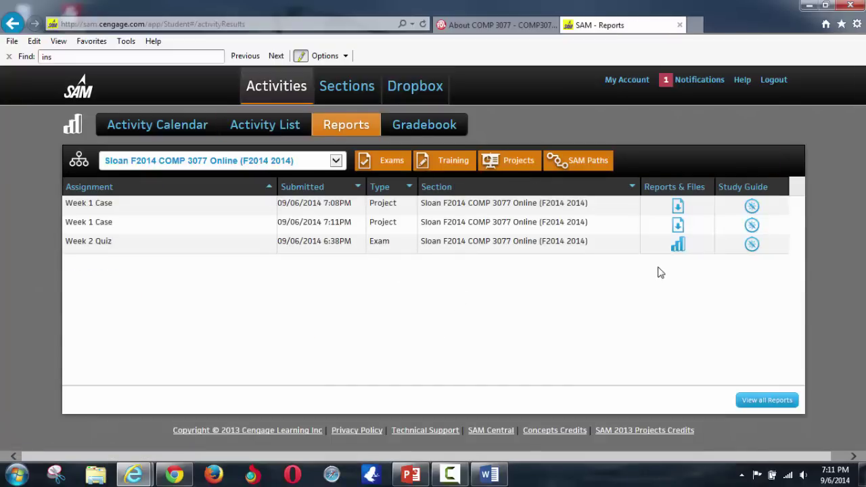
- Download and open the 7:11PM Graded Summary Report and check the points for step 2
left_click(678, 225)
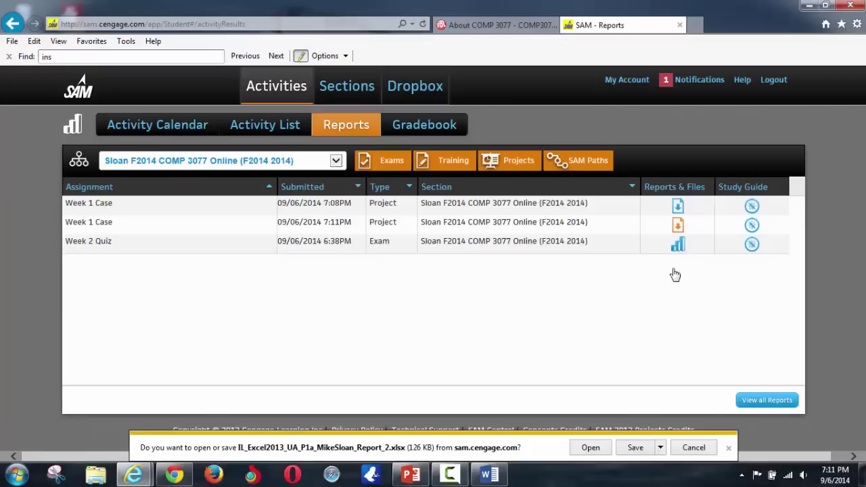
left_click(591, 450)
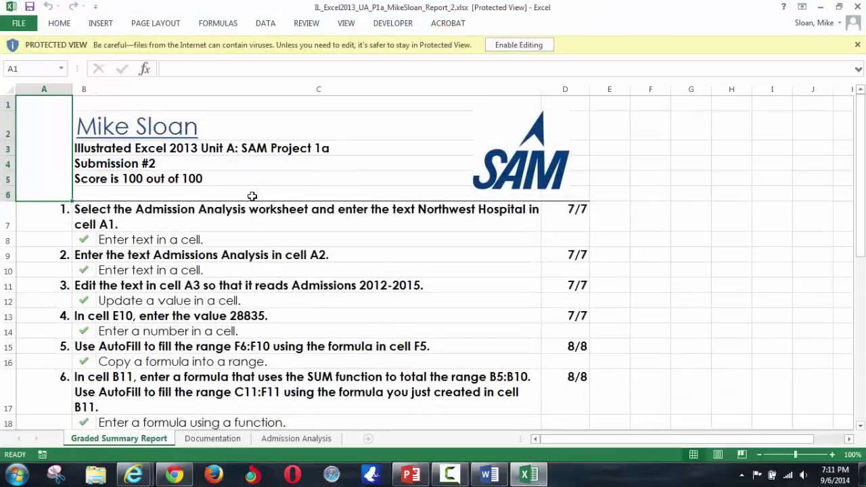
left_click(142, 178)
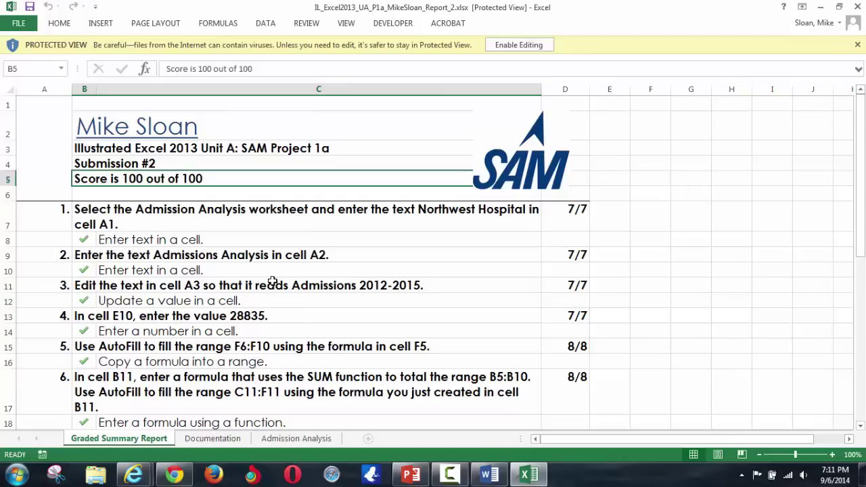
left_click(558, 256)
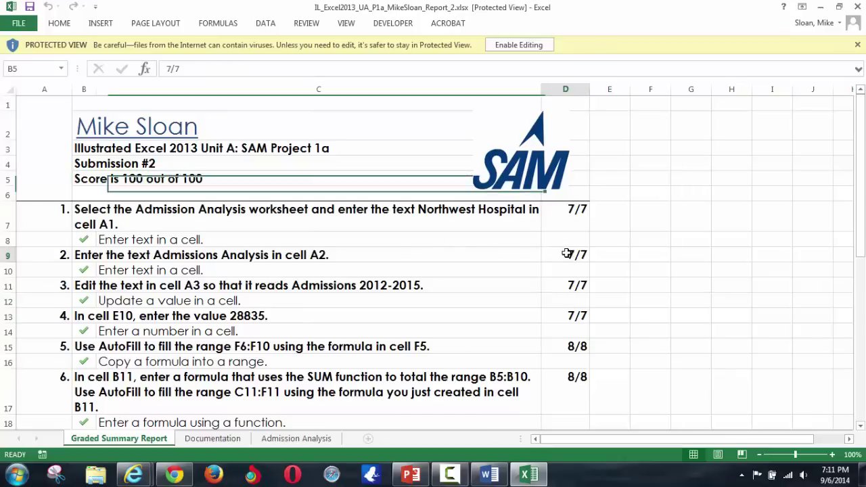
scroll(319, 347, "down", 4)
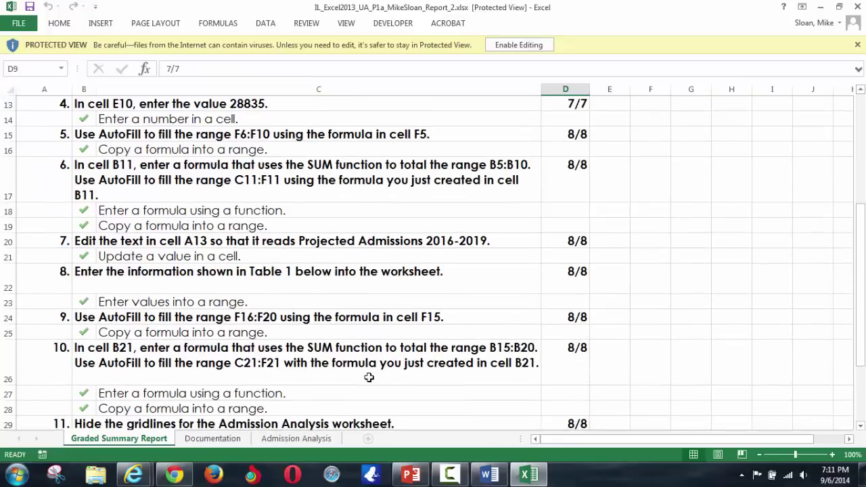
scroll(371, 376, "up", 3)
scroll(371, 376, "up", 1)
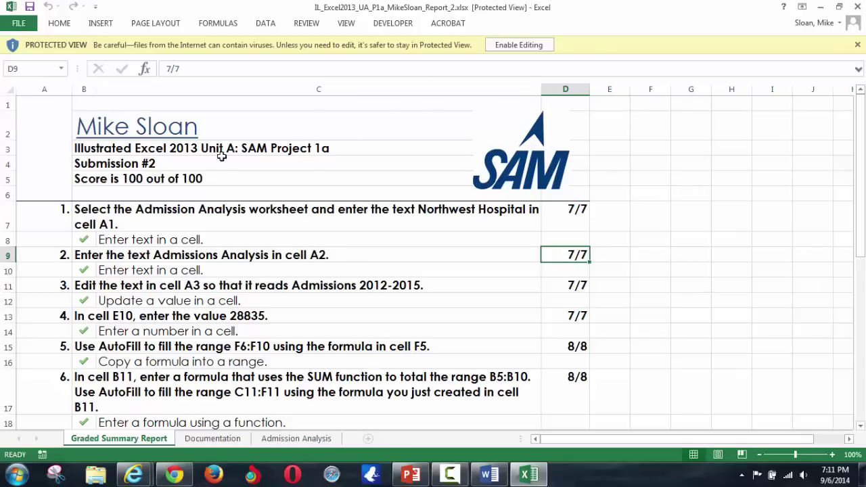
- Confirm the score is 100 out of 100, close the report and return to the PowerPoint lecture slides
left_click(193, 175)
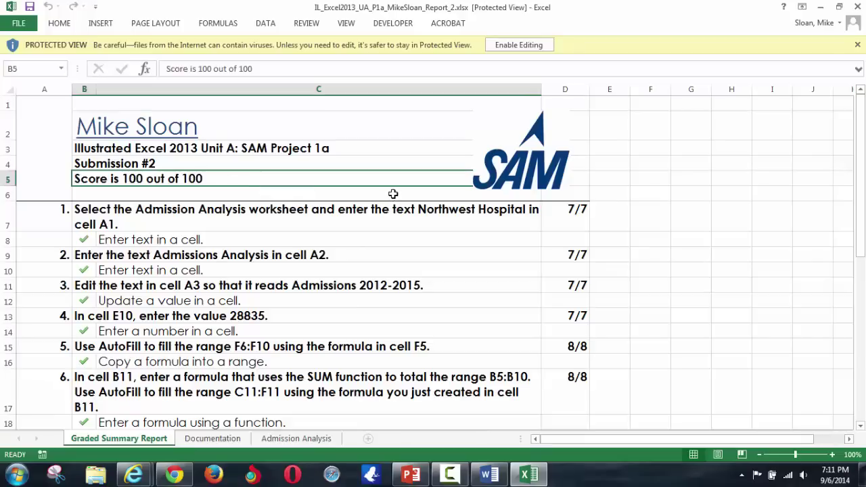
left_click(858, 6)
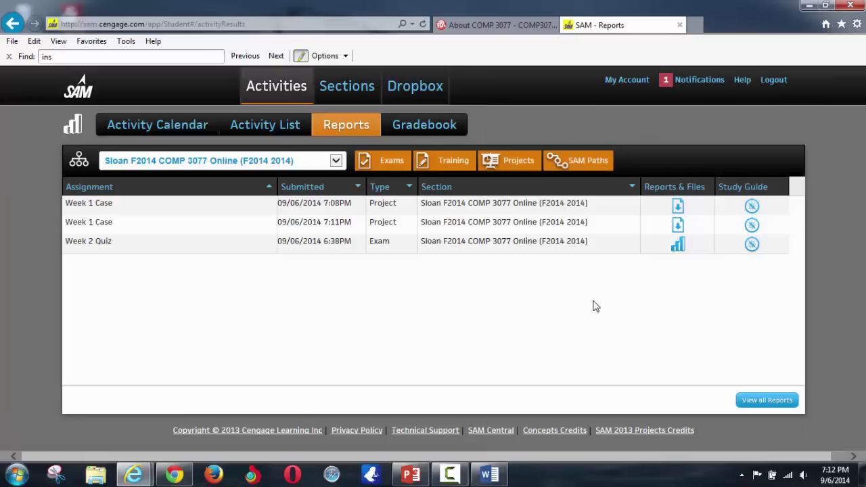
left_click(411, 476)
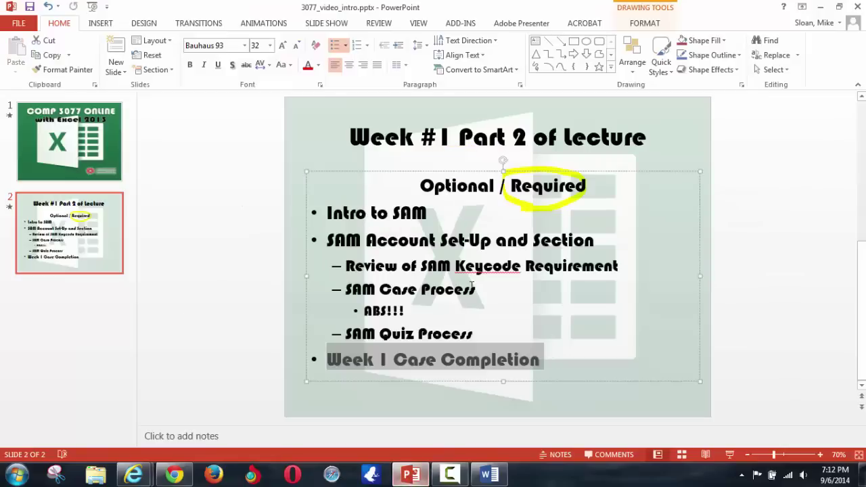